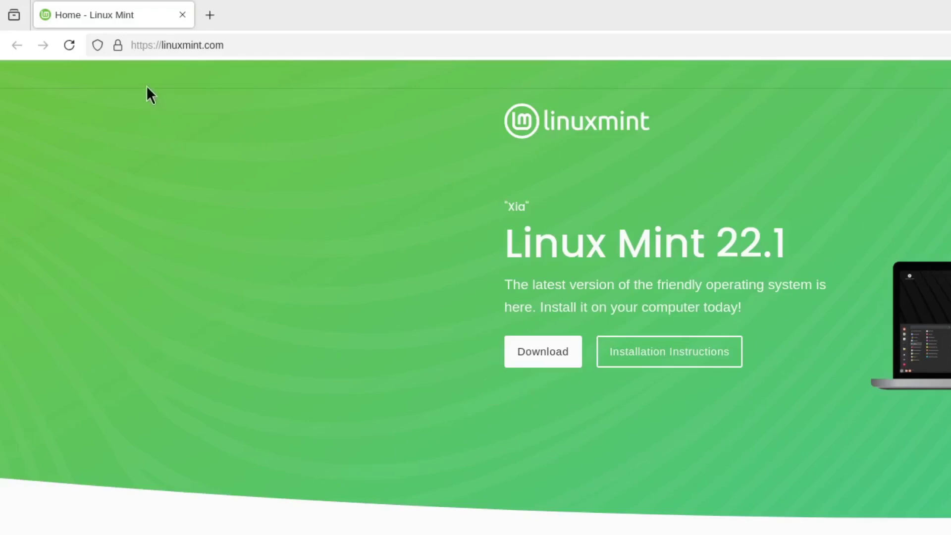
Open the Linux Mint 22.1 download page from linuxmint.com's Download menu.
{"action": "mouse_move", "coordinate": [595, 66]}
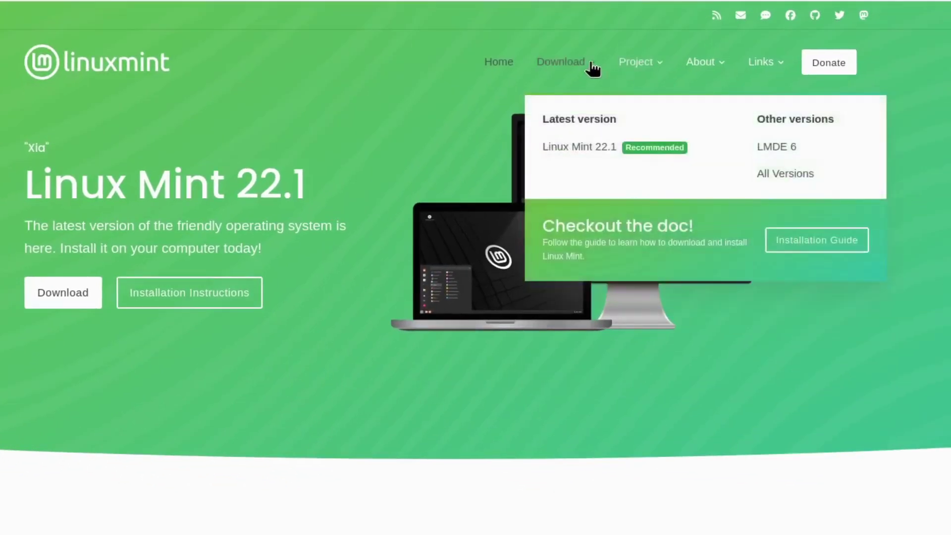
{"action": "left_click", "coordinate": [597, 148]}
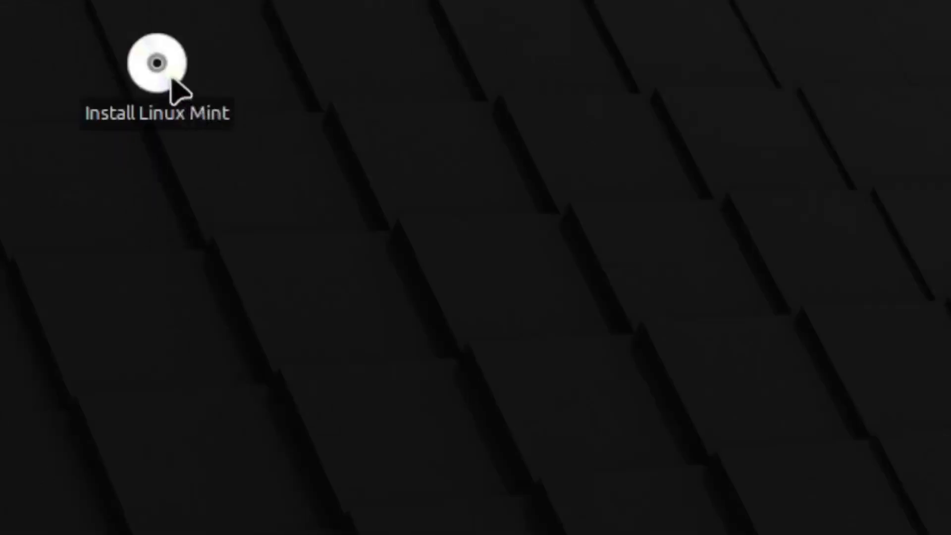
Start the installer, keeping English and the English (US) layout, and opt into multimedia codecs.
{"action": "double_click", "coordinate": [162, 72]}
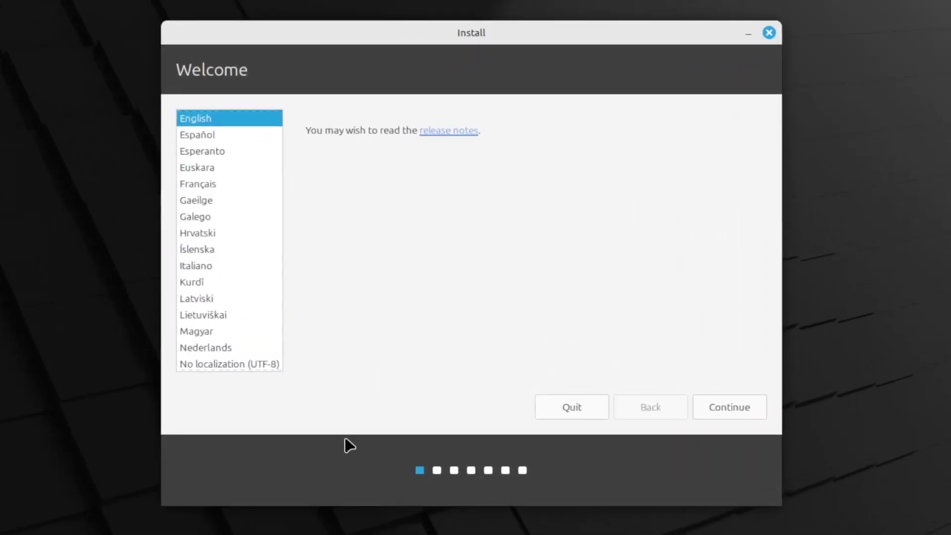
{"action": "left_click", "coordinate": [743, 405]}
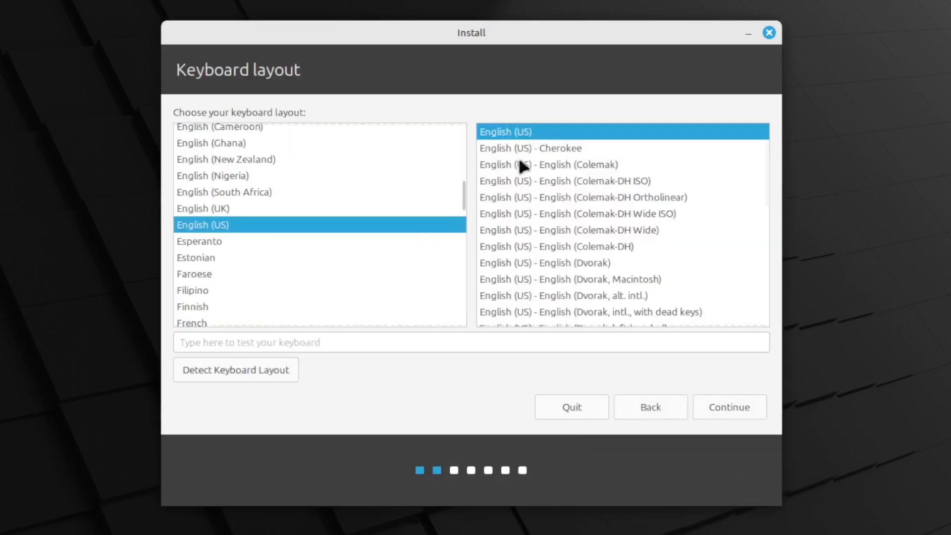
{"action": "left_click", "coordinate": [722, 408]}
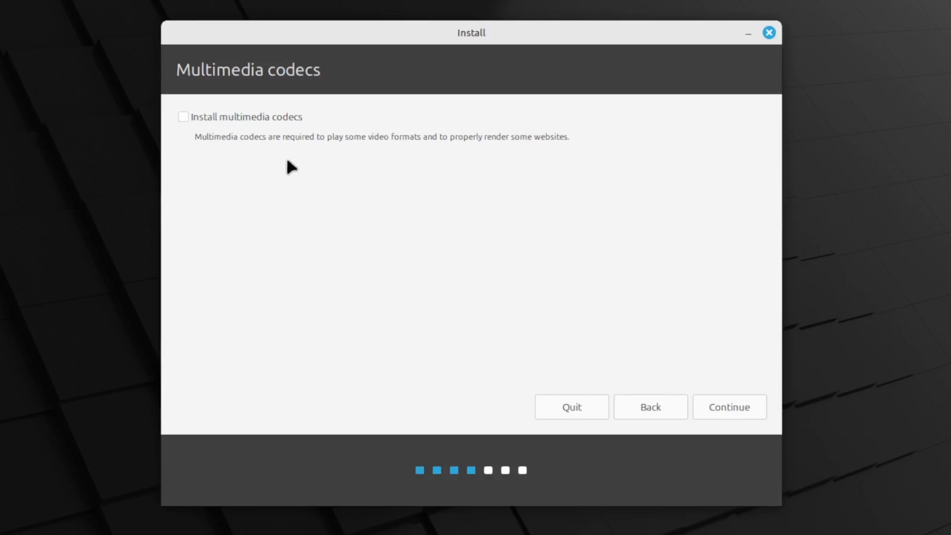
{"action": "left_click", "coordinate": [202, 117]}
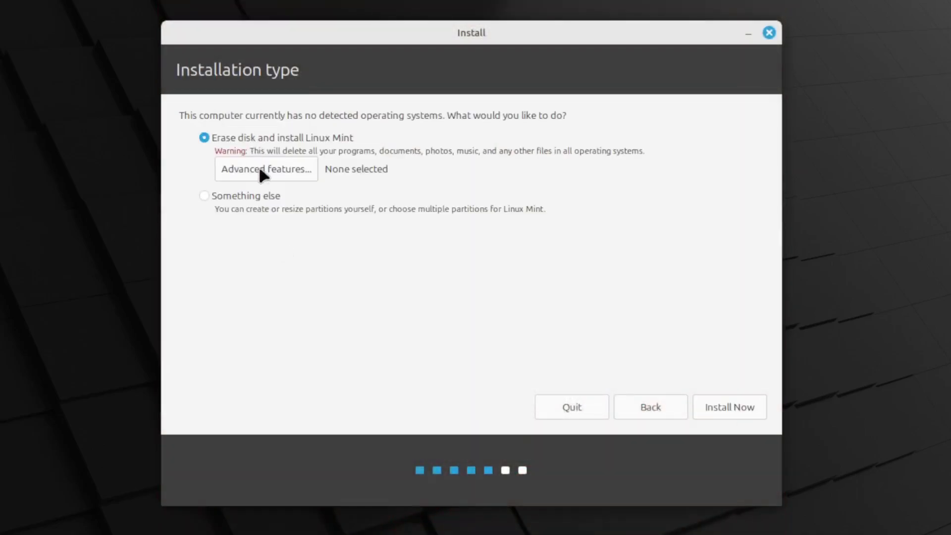
Choose LVM with encryption in the advanced disk features and move on.
{"action": "left_click", "coordinate": [263, 169]}
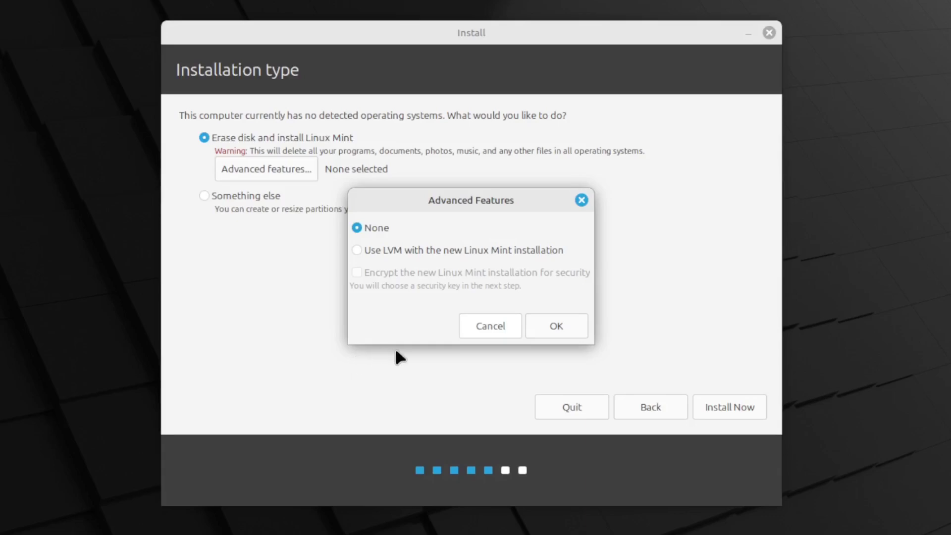
{"action": "key", "text": "Down"}
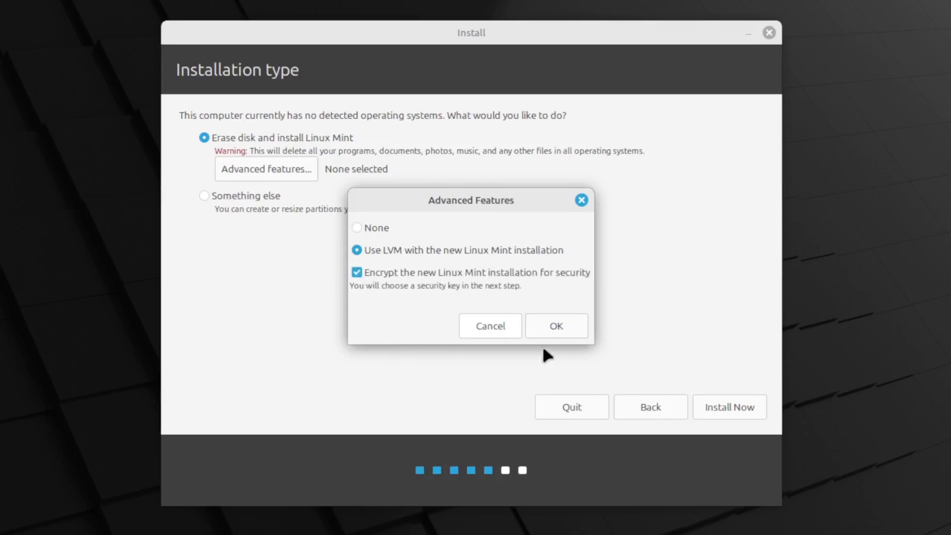
{"action": "key", "text": "Return"}
{"action": "left_click", "coordinate": [736, 411]}
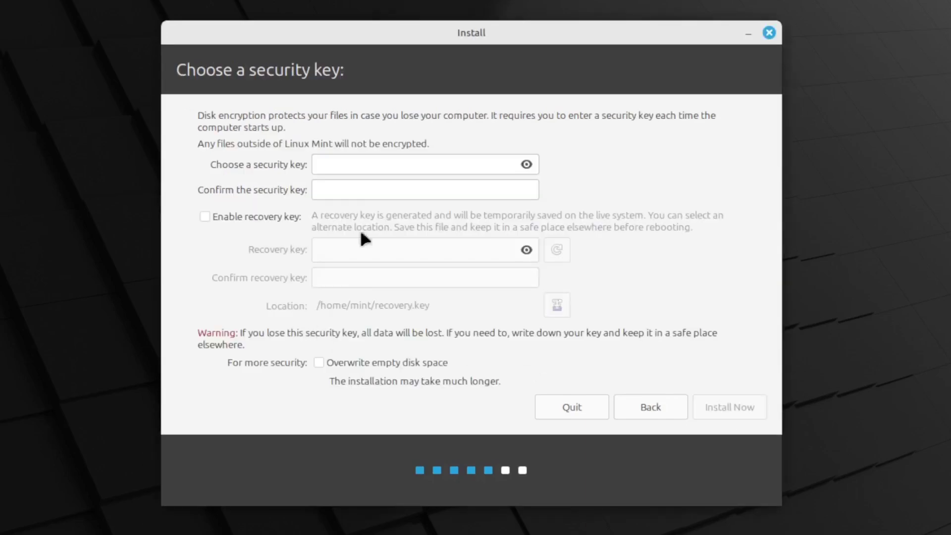
Enter and confirm the disk security key, then start installing with these settings.
{"action": "left_click", "coordinate": [349, 165]}
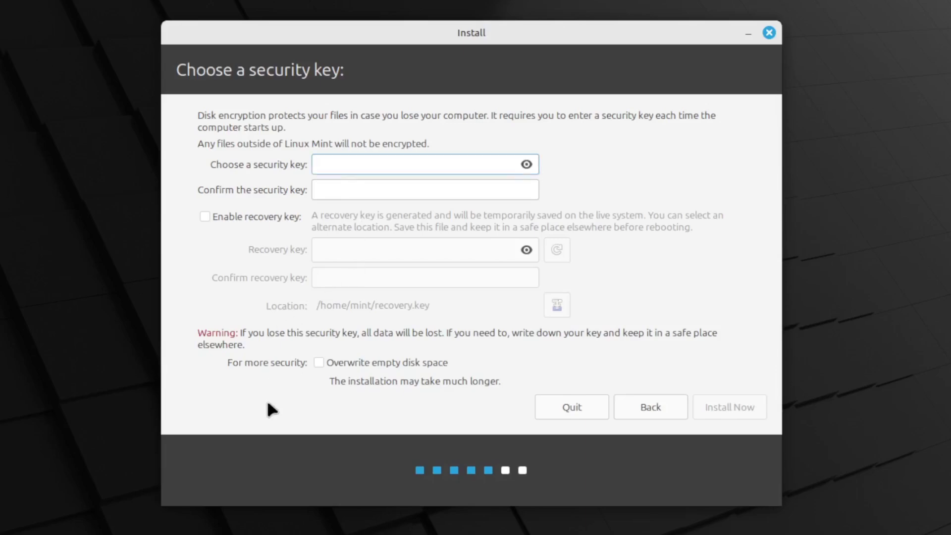
{"action": "type", "text": "mint"}
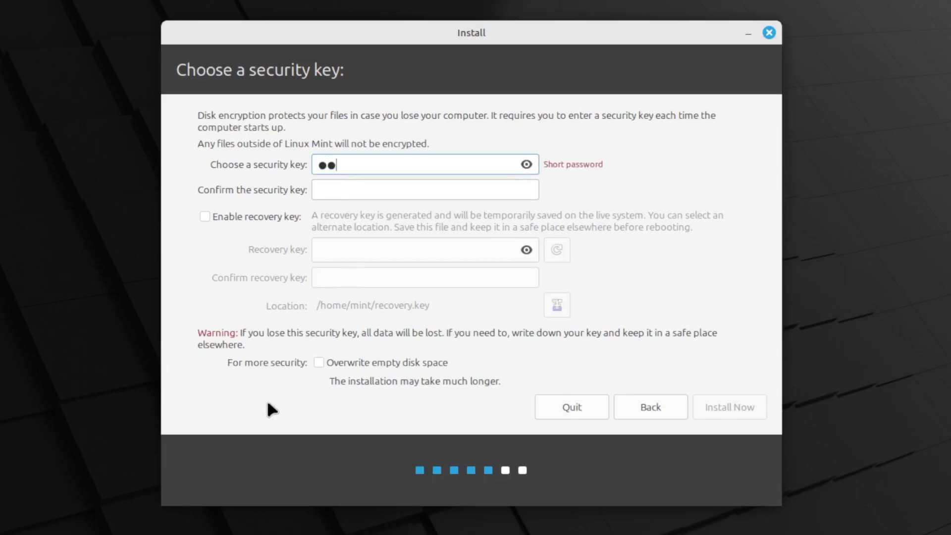
{"action": "key", "text": "Tab"}
{"action": "type", "text": "mint"}
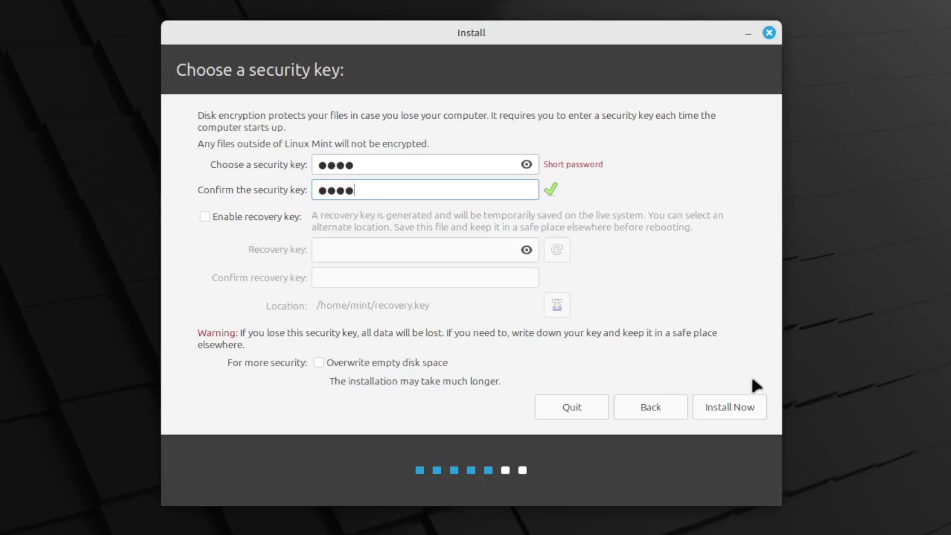
{"action": "left_click", "coordinate": [728, 411]}
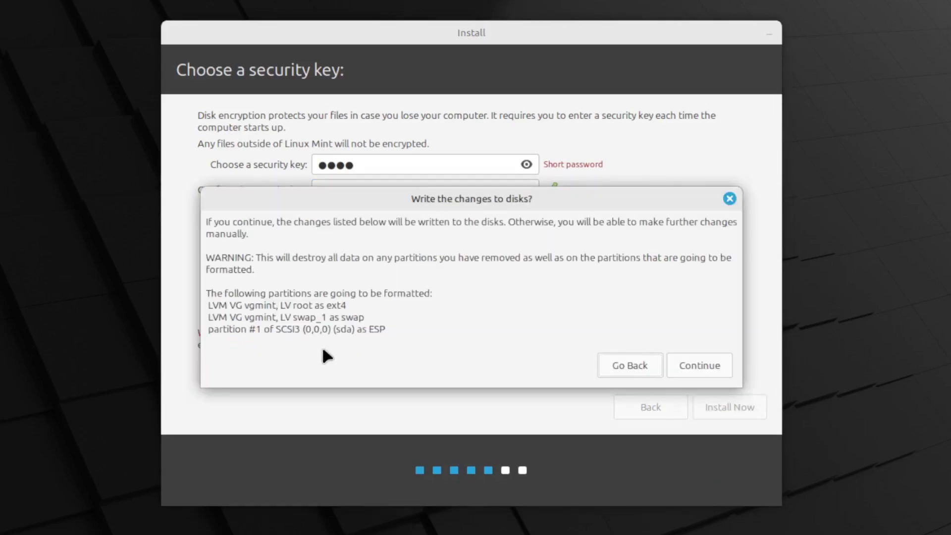
Approve the disk changes, accept the Los Angeles timezone, and enter your name and computer name mint-btw.
{"action": "left_click", "coordinate": [713, 371]}
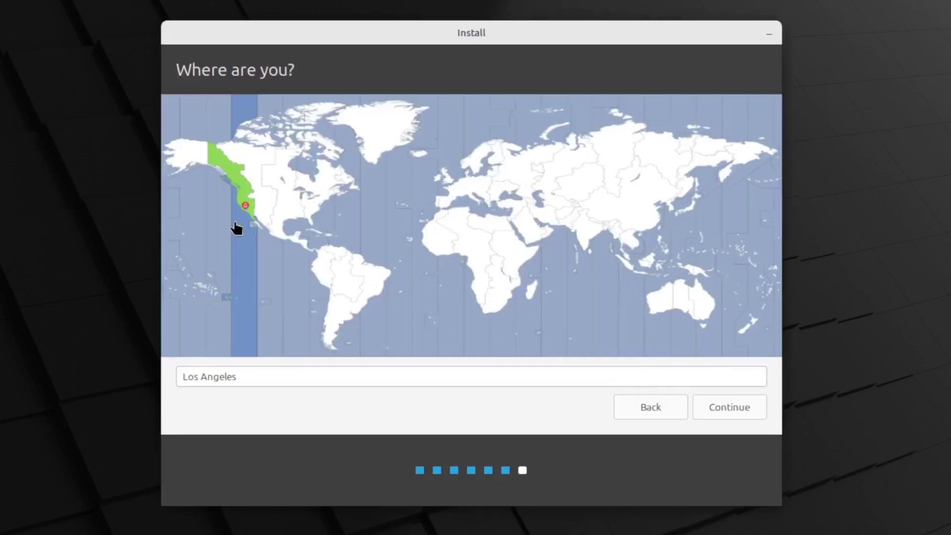
{"action": "left_click", "coordinate": [736, 410]}
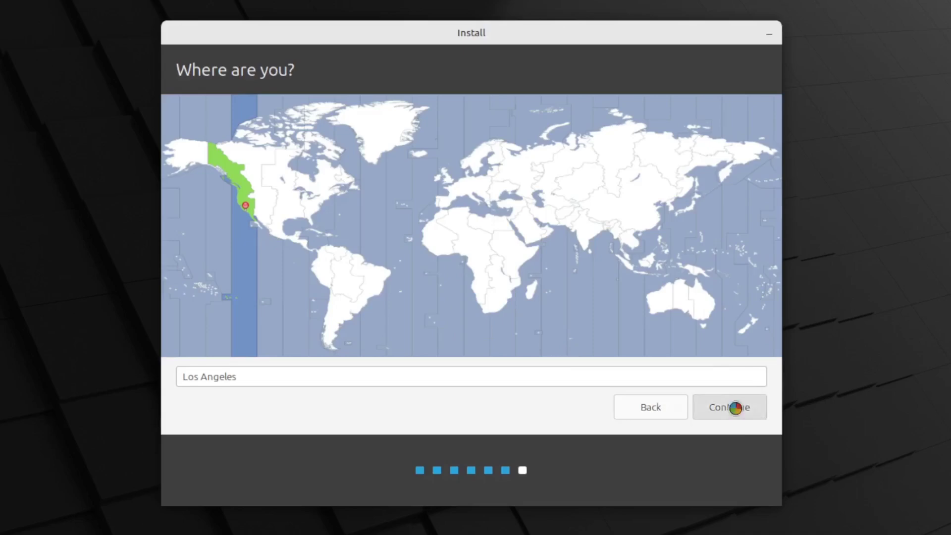
{"action": "type", "text": "tony"}
{"action": "key", "text": "Tab"}
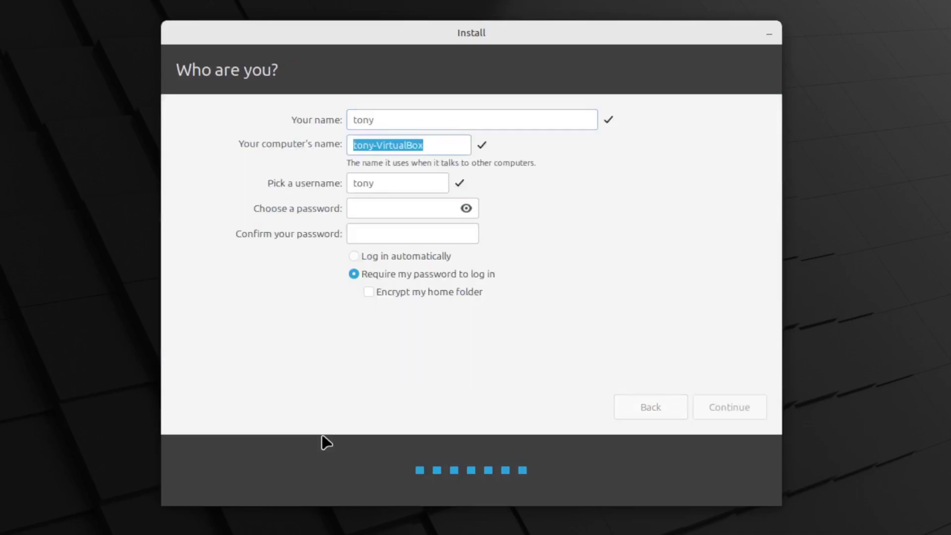
{"action": "type", "text": "mint-btw"}
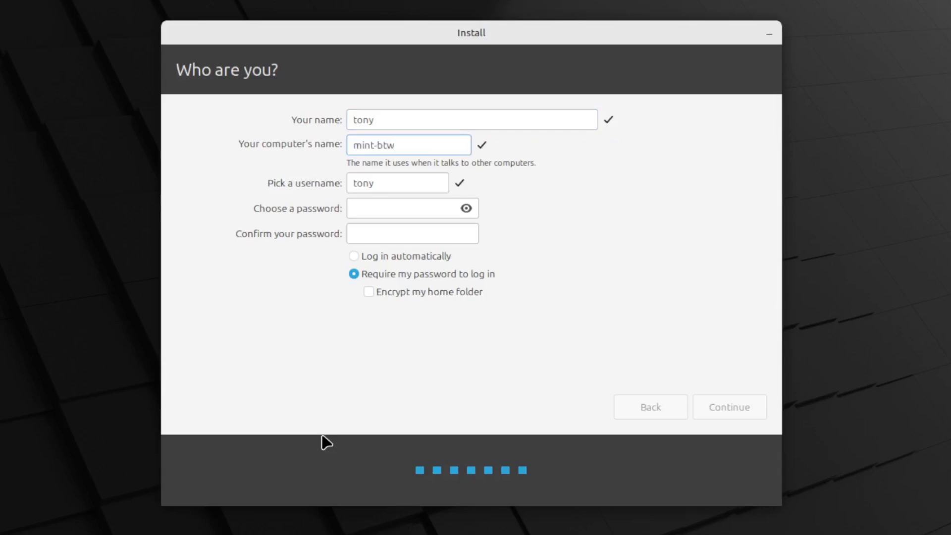
Set and confirm the account password, finish the installation, and unlock the encrypted disk at boot.
{"action": "key", "text": "Tab"}
{"action": "key", "text": "Tab"}
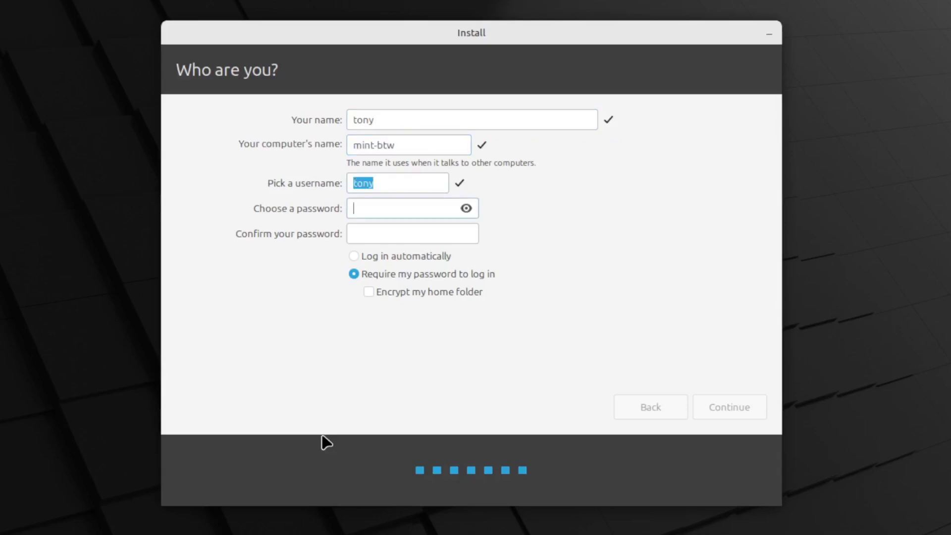
{"action": "type", "text": "123"}
{"action": "key", "text": "Tab"}
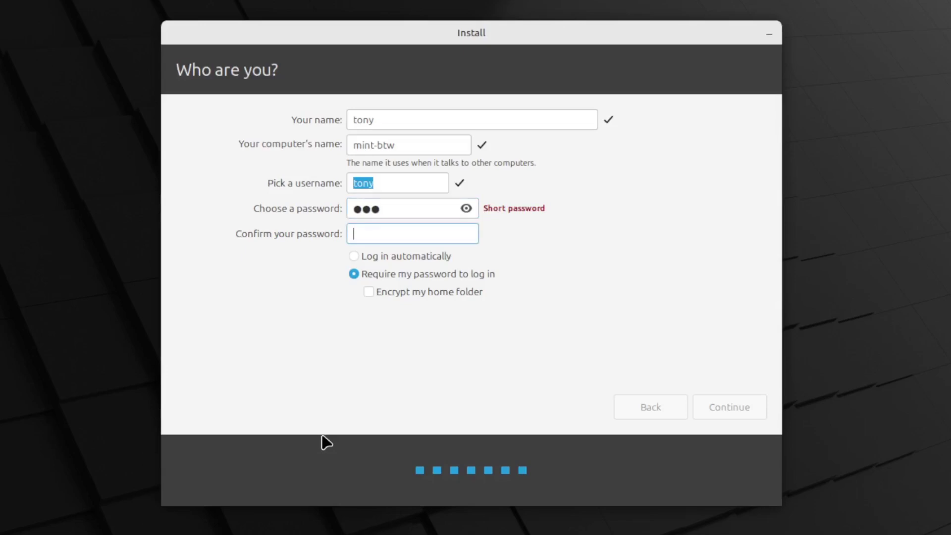
{"action": "type", "text": "123"}
{"action": "left_click", "coordinate": [711, 403]}
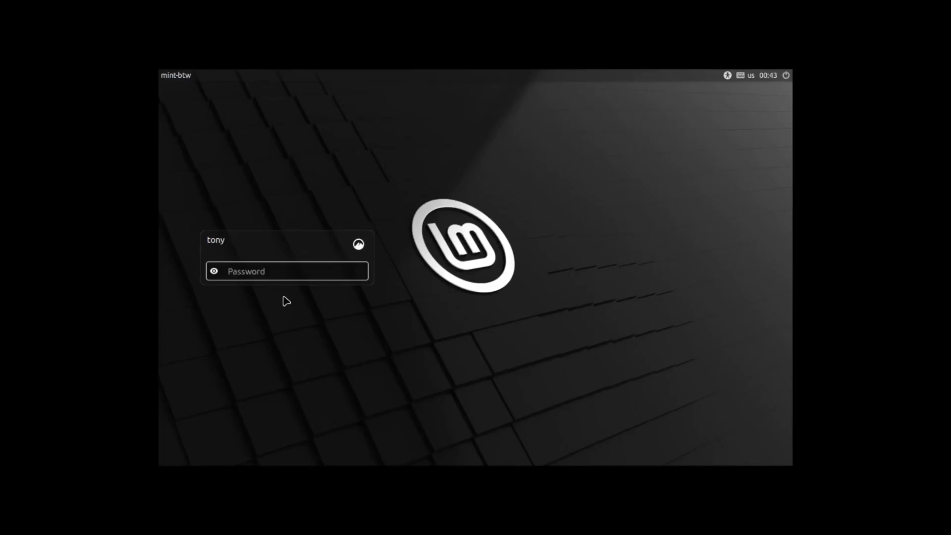
Log in with the account password and close Welcome with 'Show this dialog at startup' unticked.
{"action": "type", "text": "***"}
{"action": "key", "text": "Return"}
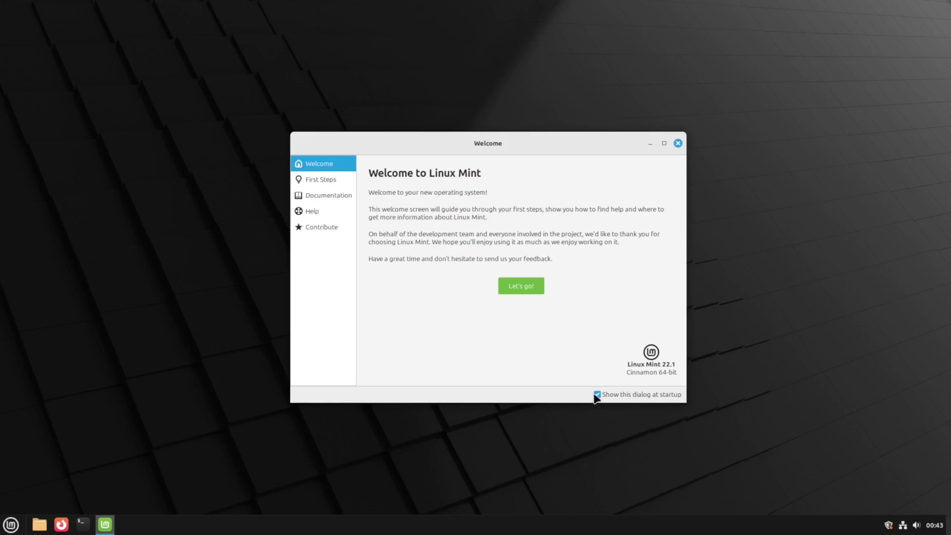
{"action": "left_click", "coordinate": [597, 395]}
{"action": "left_click", "coordinate": [678, 143]}
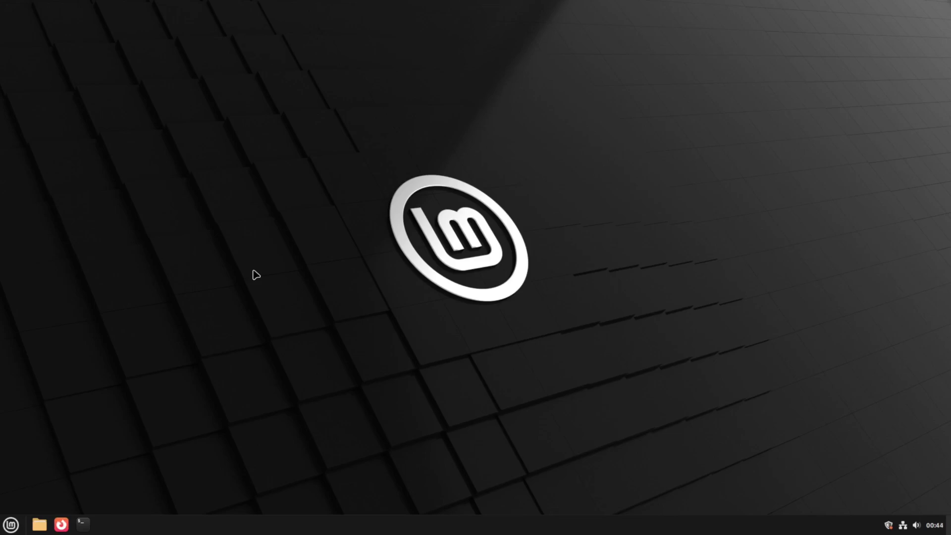
Run 'sudo apt update; sudo apt upgrade' in a new terminal, then clear the screen.
{"action": "key", "text": "ctrl+alt+t"}
{"action": "type", "text": "sudo apt"}
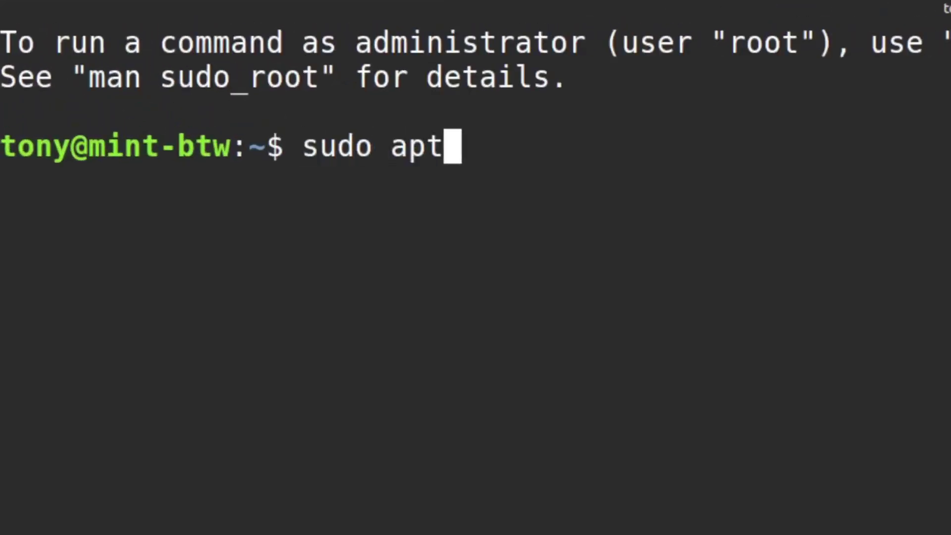
{"action": "type", "text": " update; sudo"}
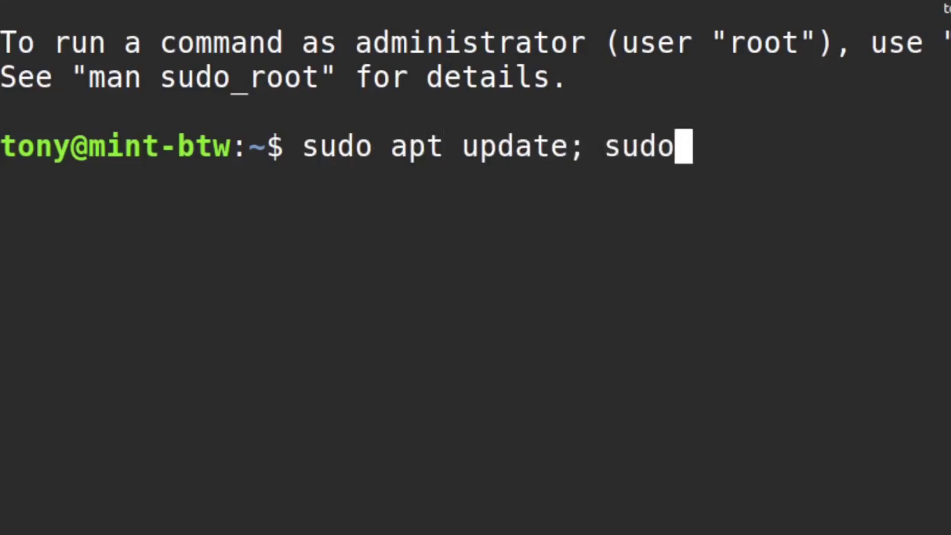
{"action": "type", "text": " apt upgrade"}
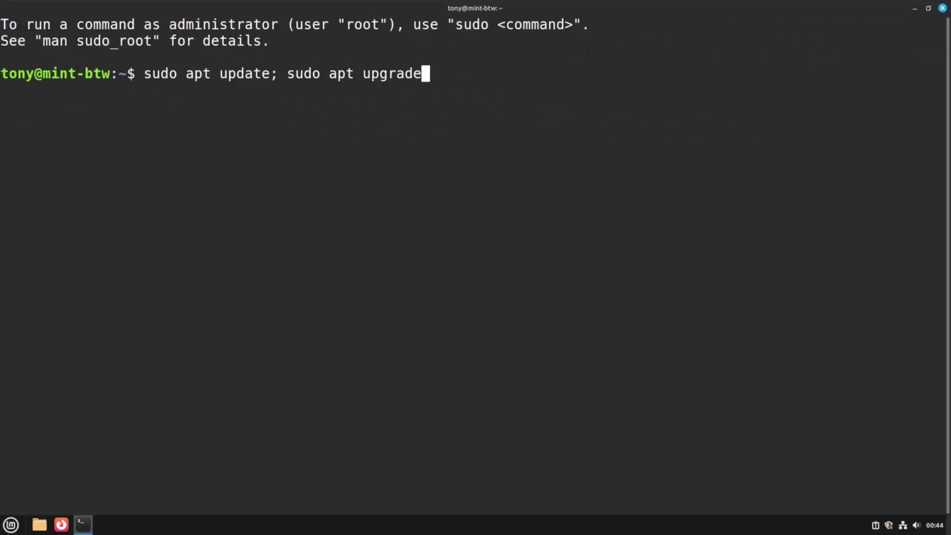
{"action": "key", "text": "Return"}
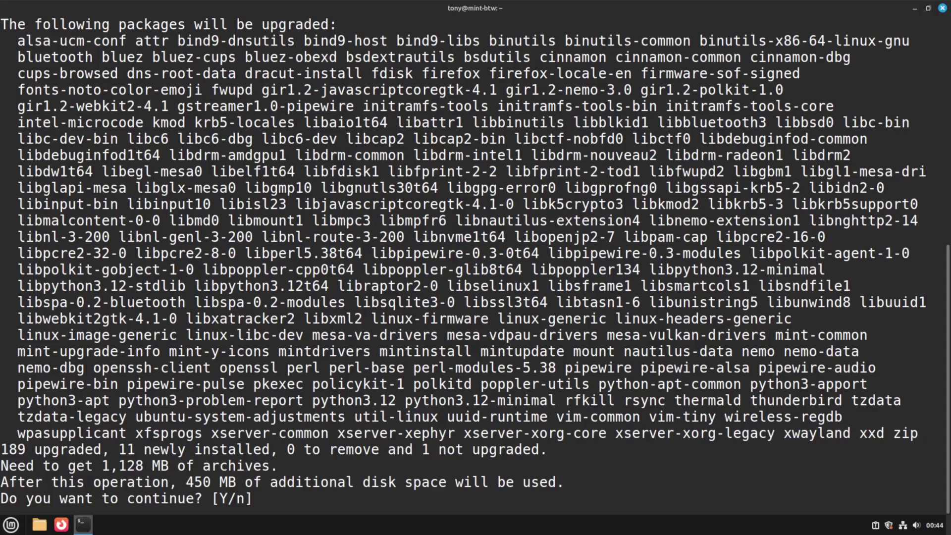
{"action": "key", "text": "Return"}
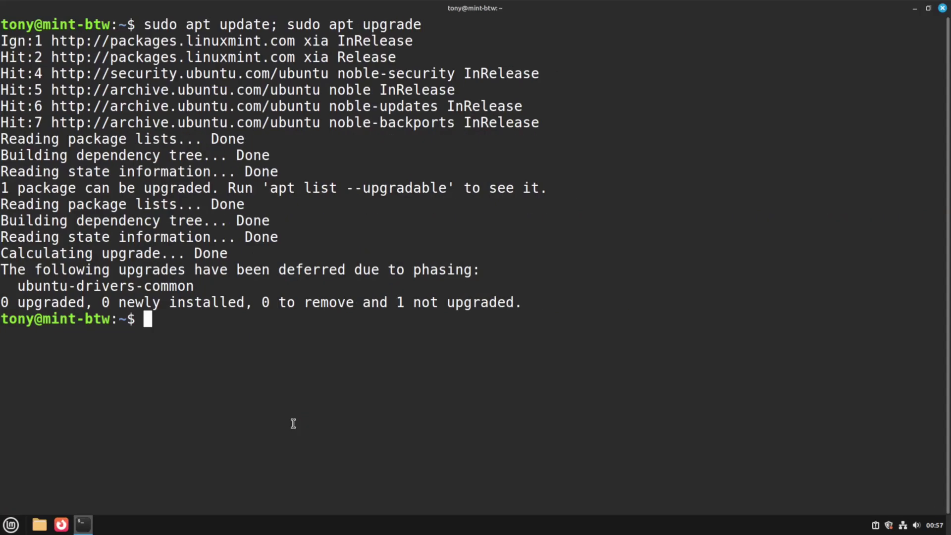
{"action": "type", "text": "clear"}
{"action": "key", "text": "Return"}
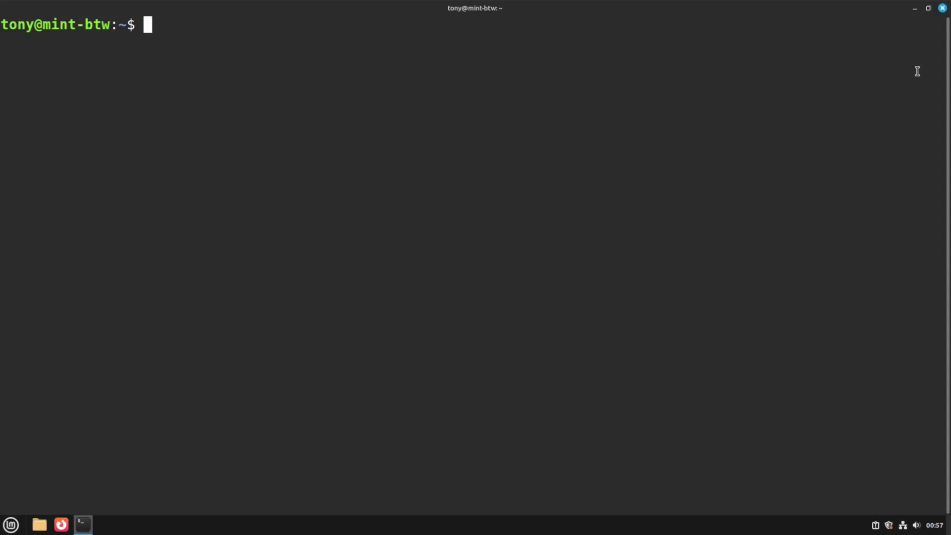
Close the terminal and search the web for 'Betterfox user.js' in Firefox.
{"action": "left_click", "coordinate": [942, 8]}
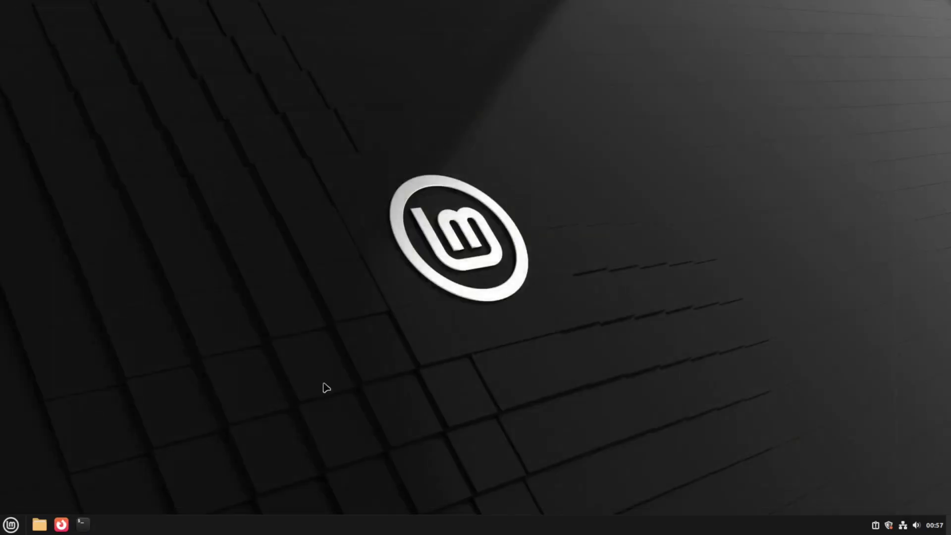
{"action": "left_click", "coordinate": [61, 524]}
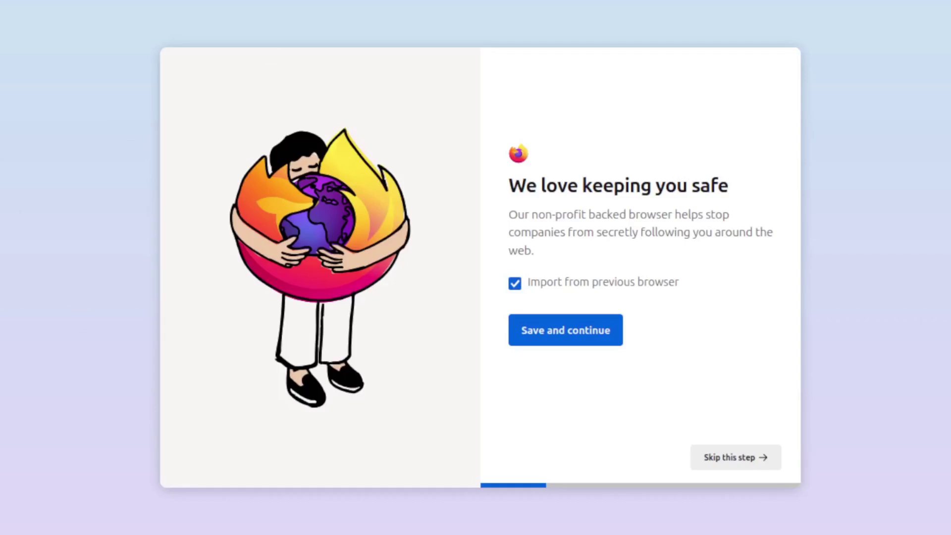
{"action": "left_click", "coordinate": [178, 47]}
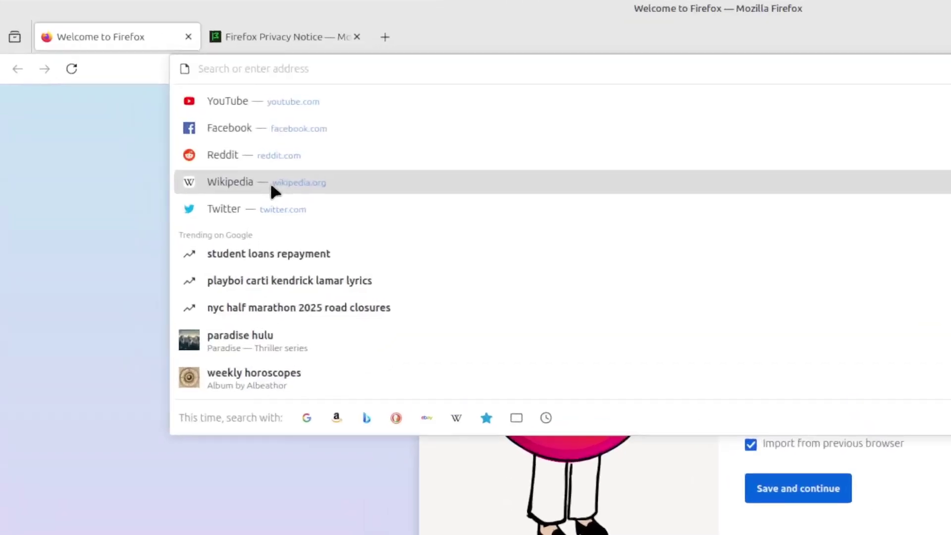
{"action": "type", "text": "Betterfox u"}
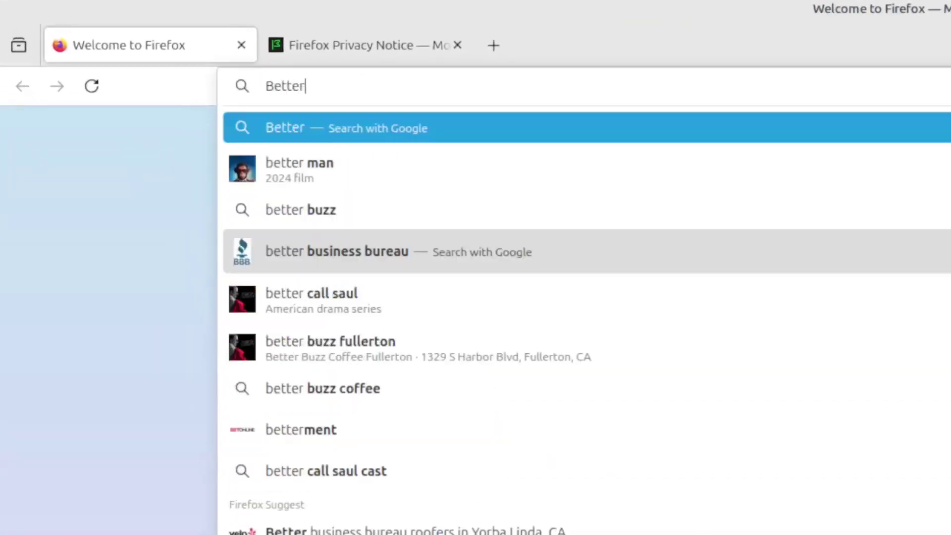
{"action": "type", "text": "ser.js"}
{"action": "key", "text": "Return"}
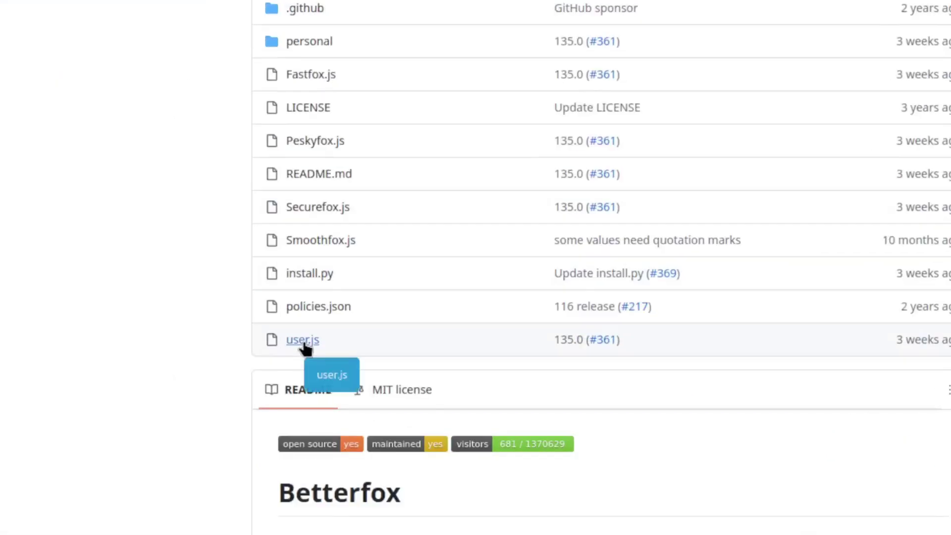
Download the raw user.js file from the Betterfox GitHub repository.
{"action": "left_click", "coordinate": [302, 340]}
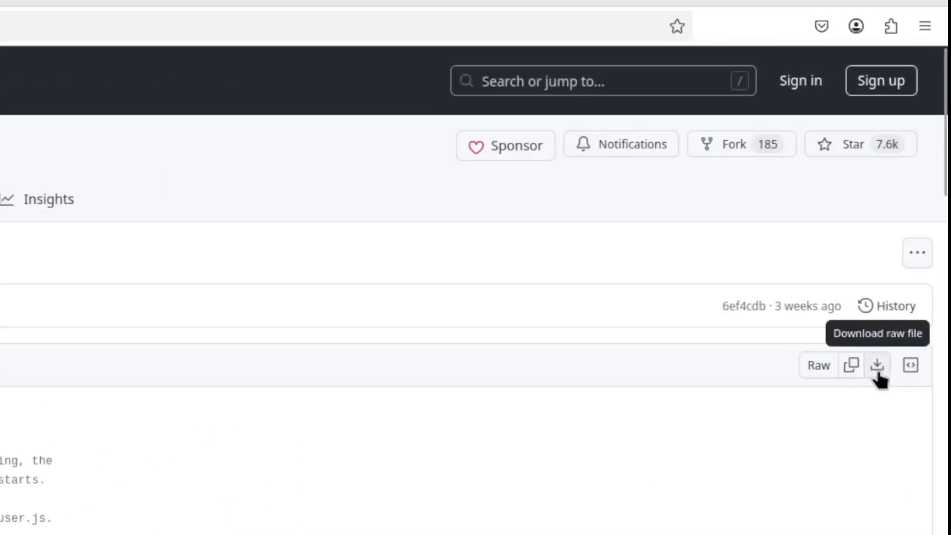
{"action": "left_click", "coordinate": [877, 367]}
{"action": "left_click", "coordinate": [875, 74]}
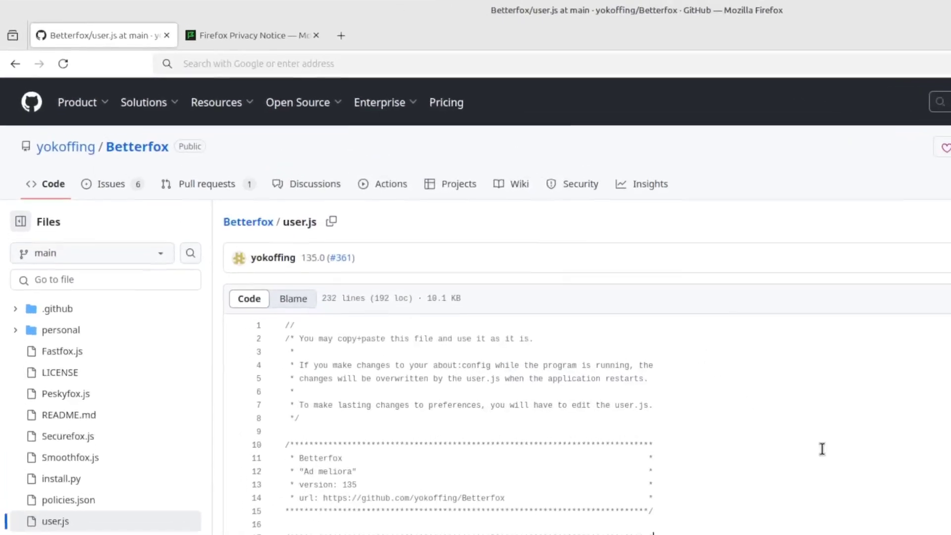
Load the about:support troubleshooting page.
{"action": "left_click", "coordinate": [249, 46]}
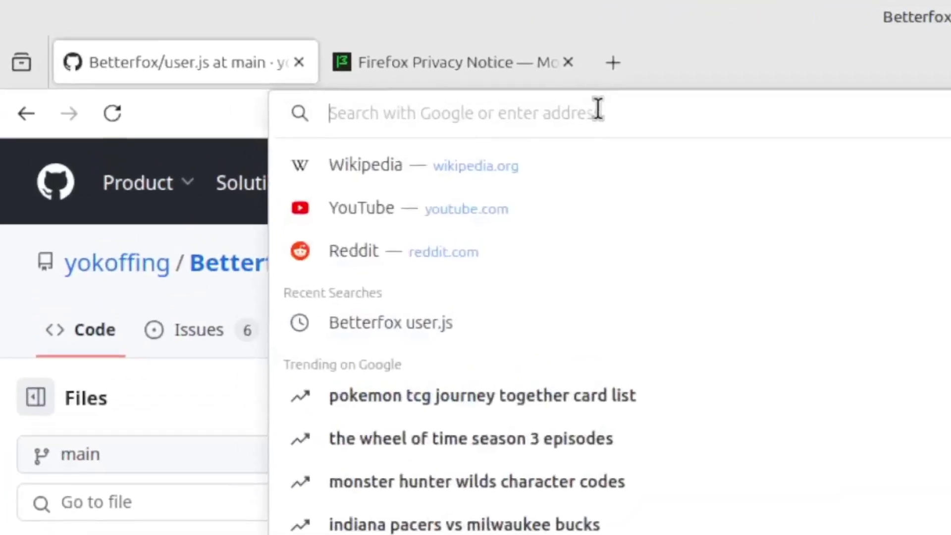
{"action": "type", "text": "about:support"}
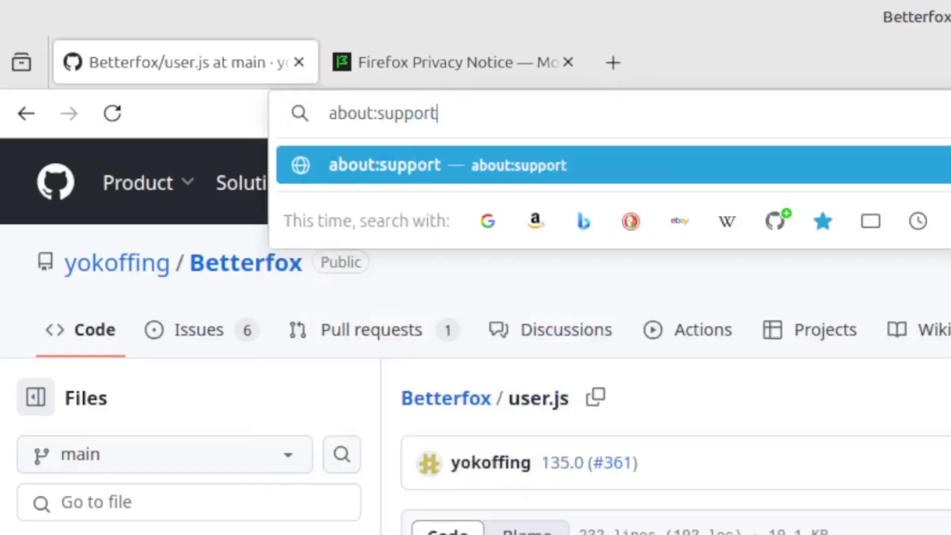
{"action": "key", "text": "Return"}
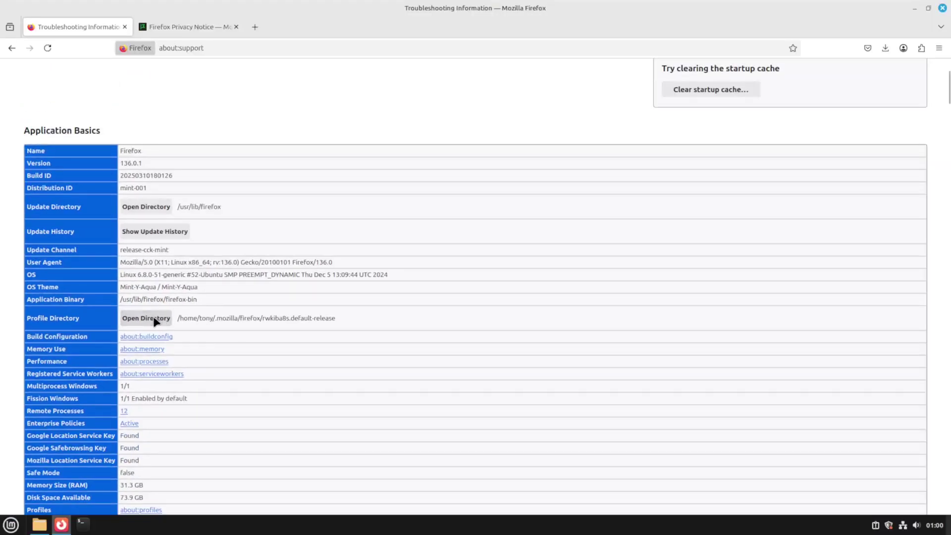
Drag user.js from Downloads into the Firefox profile folder, then close Firefox to restart it.
{"action": "left_click", "coordinate": [155, 319]}
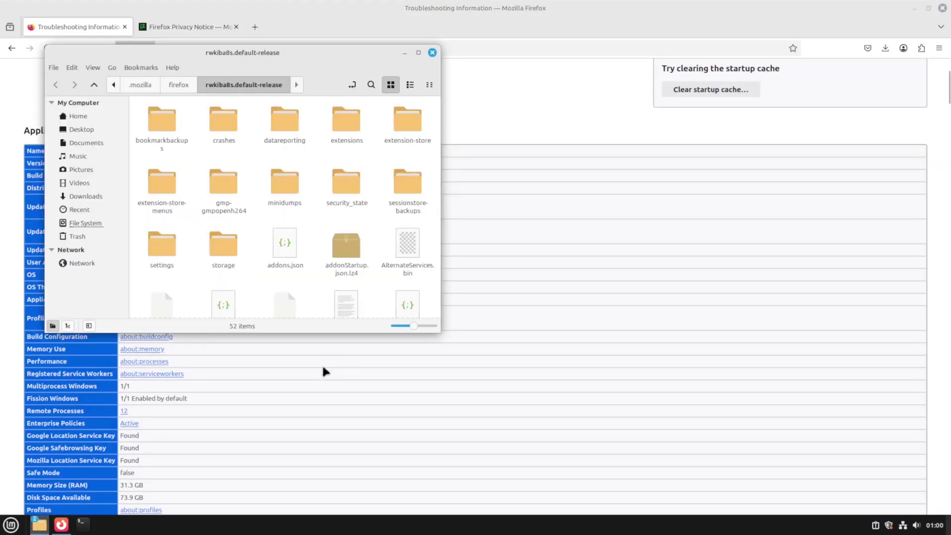
{"action": "left_click", "coordinate": [134, 102]}
{"action": "left_click_drag", "start_coordinate": [134, 101], "coordinate": [659, 139]}
{"action": "left_click", "coordinate": [412, 33]}
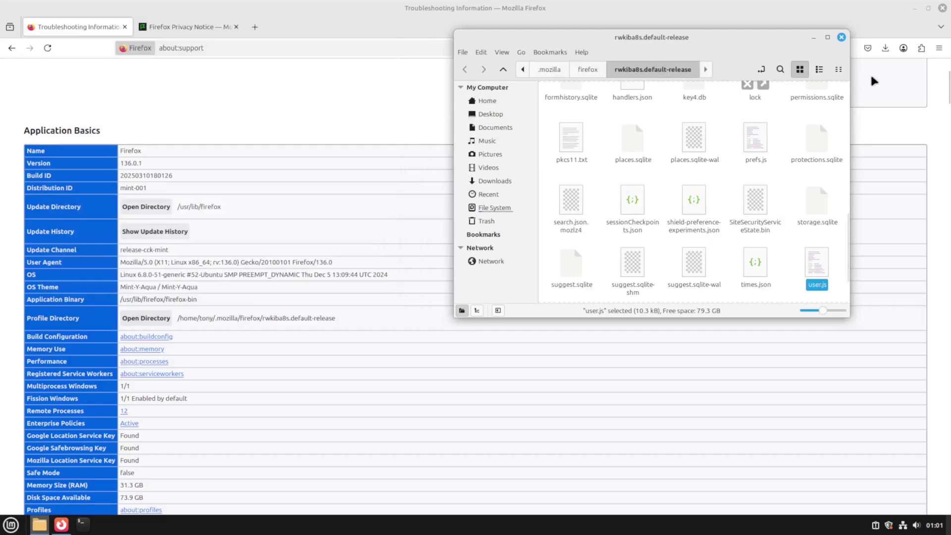
{"action": "left_click", "coordinate": [874, 80]}
{"action": "left_click", "coordinate": [941, 9]}
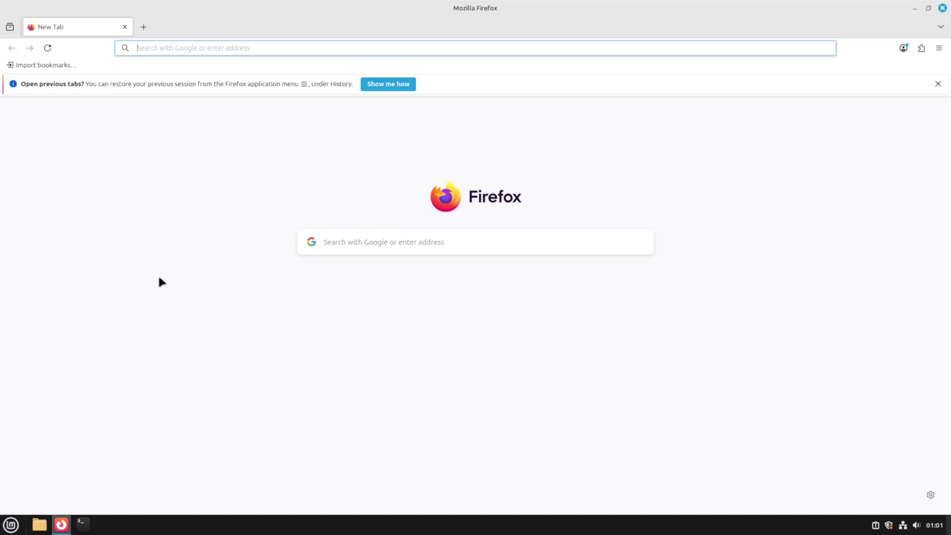
Set Firefox's website appearance to Dark in Settings.
{"action": "left_click", "coordinate": [938, 48]}
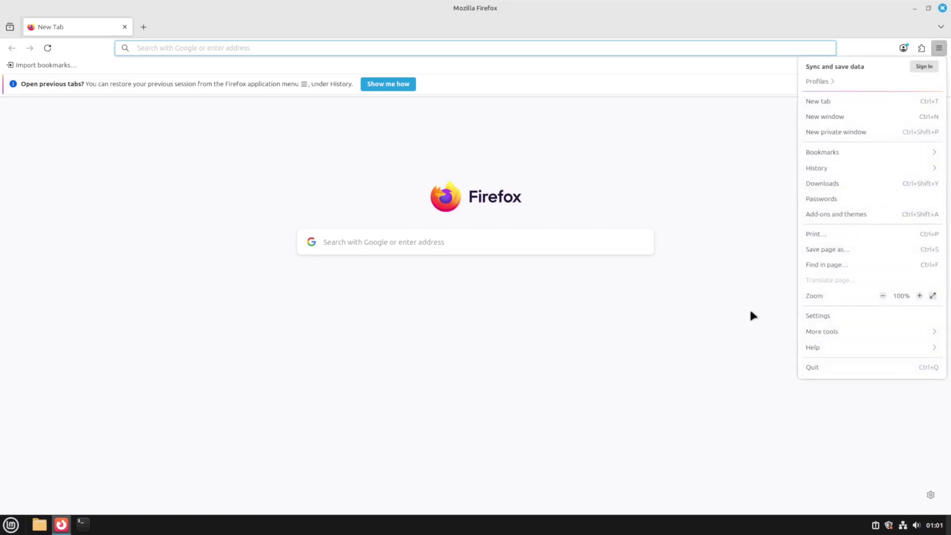
{"action": "left_click", "coordinate": [807, 317]}
{"action": "scroll", "coordinate": [317, 203], "scroll_direction": "down", "scroll_amount": 4}
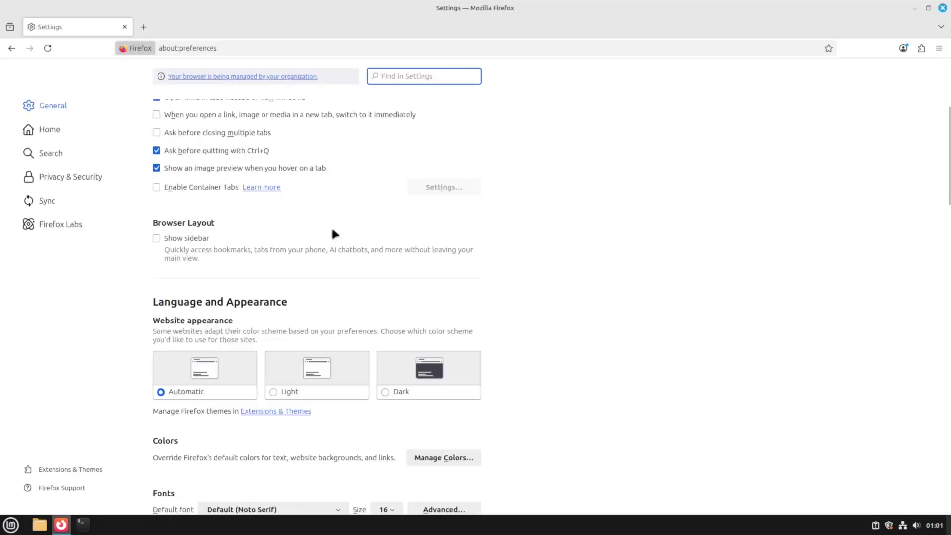
{"action": "scroll", "coordinate": [366, 277], "scroll_direction": "down", "scroll_amount": 2}
{"action": "left_click", "coordinate": [399, 329]}
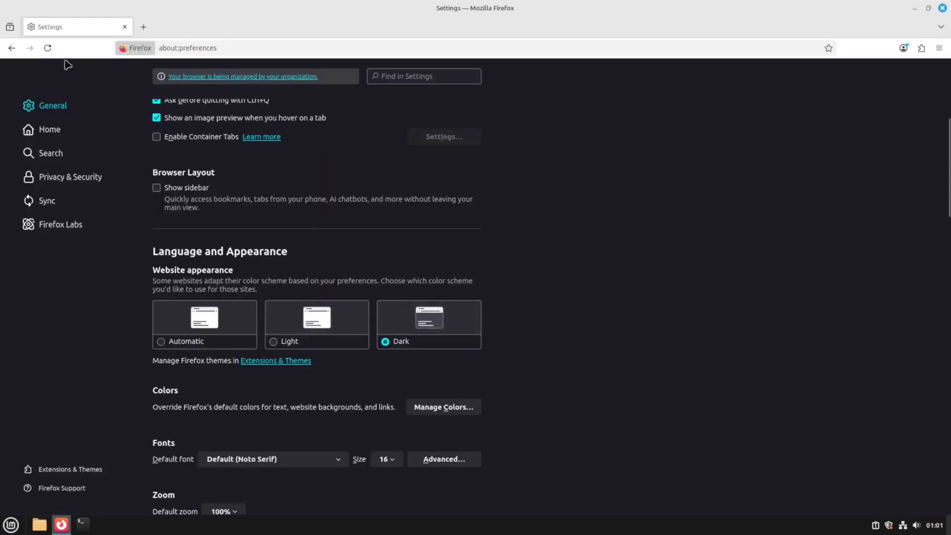
Add the uBlock Origin extension to Firefox from its add-ons page.
{"action": "key", "text": "ctrl+t"}
{"action": "left_click", "coordinate": [193, 54]}
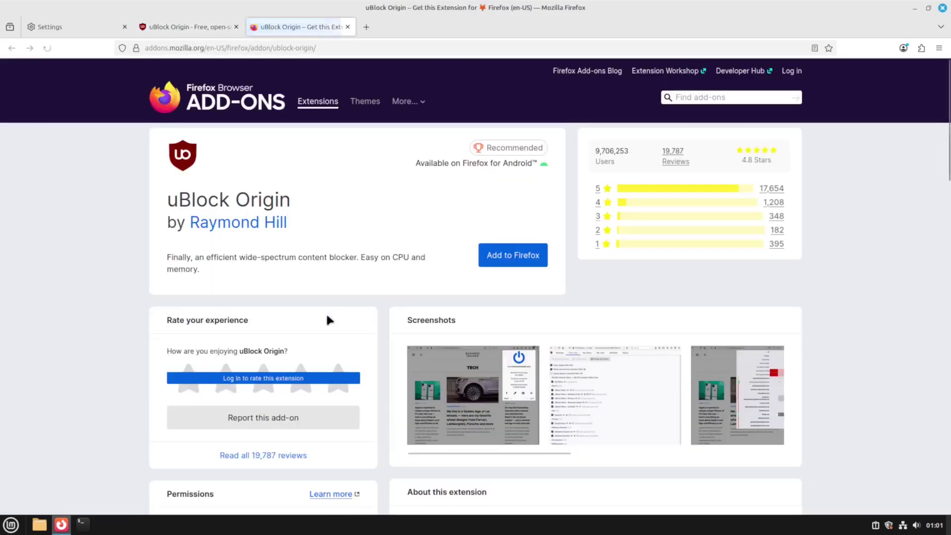
{"action": "left_click", "coordinate": [513, 255]}
{"action": "left_click", "coordinate": [907, 146]}
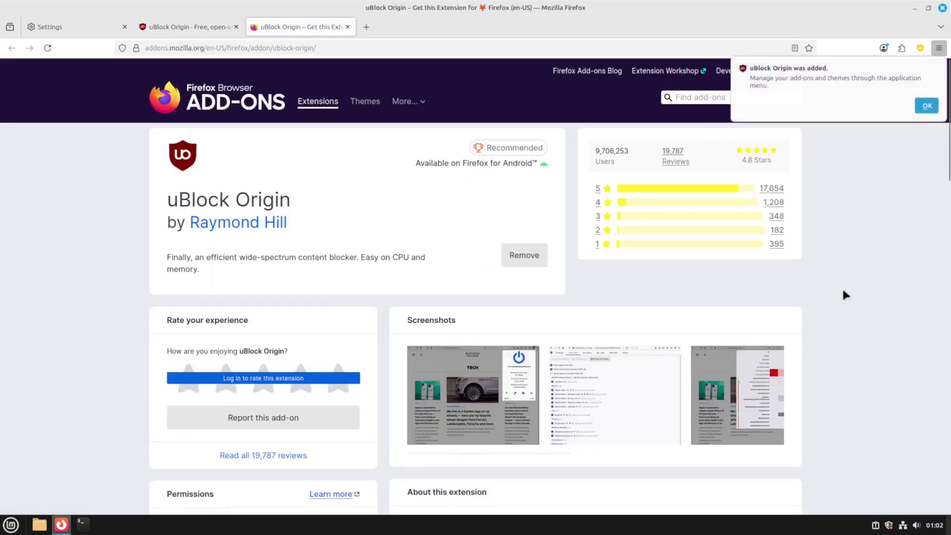
{"action": "left_click", "coordinate": [927, 104]}
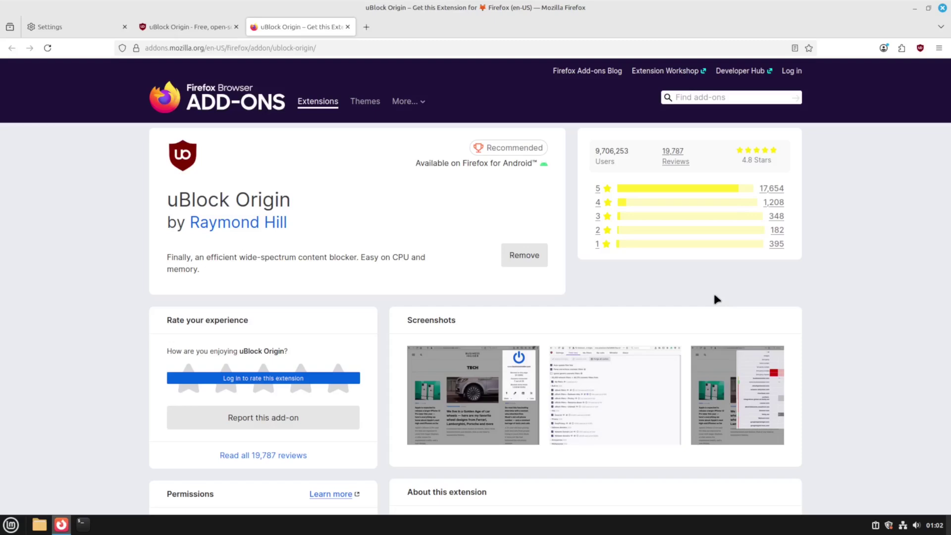
In a new terminal's profile preferences, enable a custom Monospace 16 font.
{"action": "left_click", "coordinate": [942, 9]}
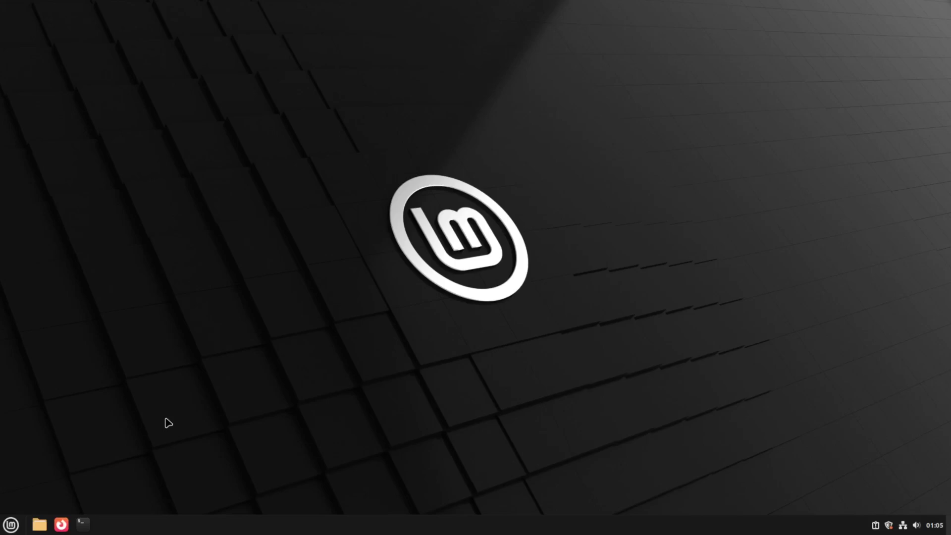
{"action": "key", "text": "ctrl+alt+t"}
{"action": "right_click", "coordinate": [254, 195]}
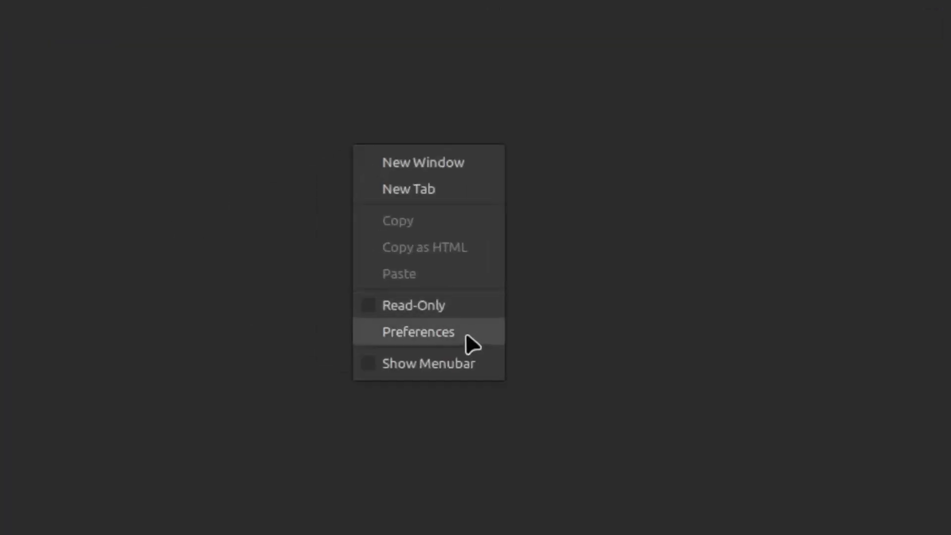
{"action": "left_click", "coordinate": [466, 336]}
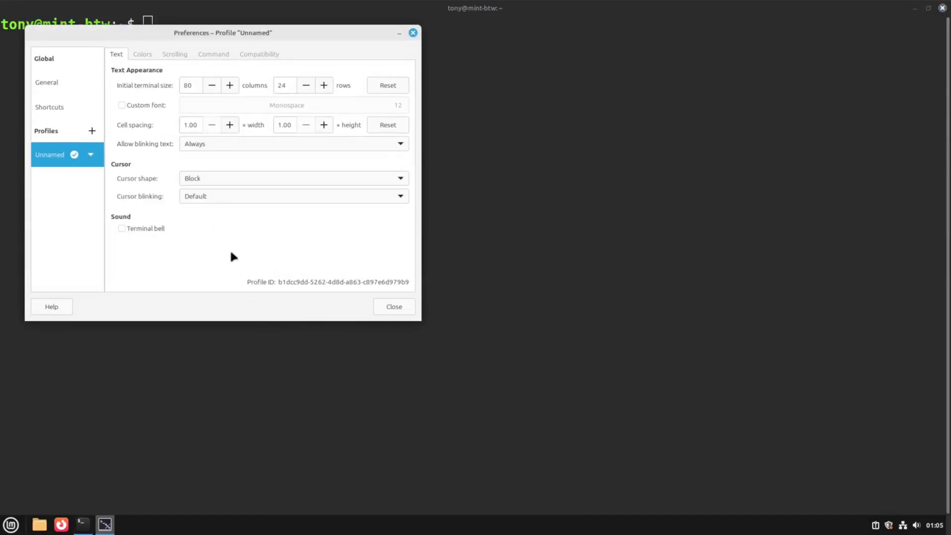
{"action": "left_click", "coordinate": [164, 106]}
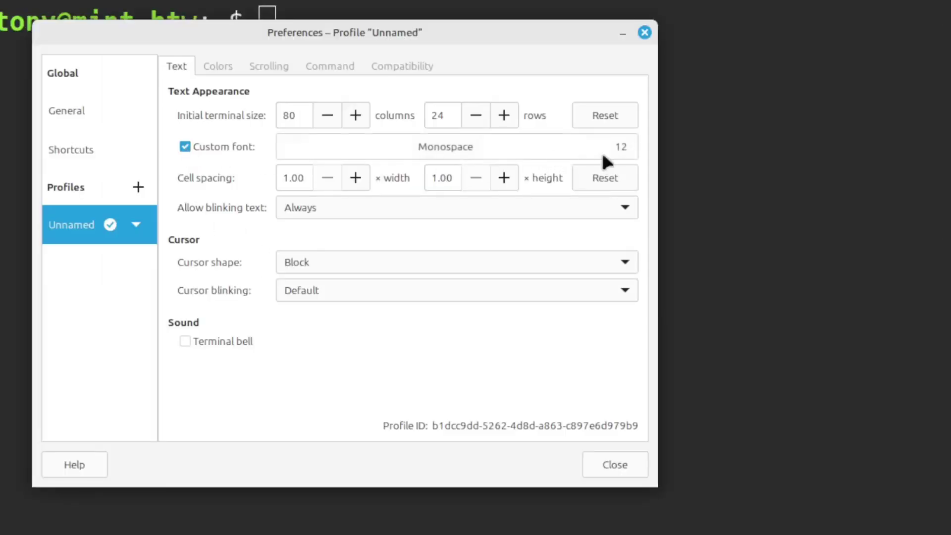
{"action": "left_click", "coordinate": [615, 149]}
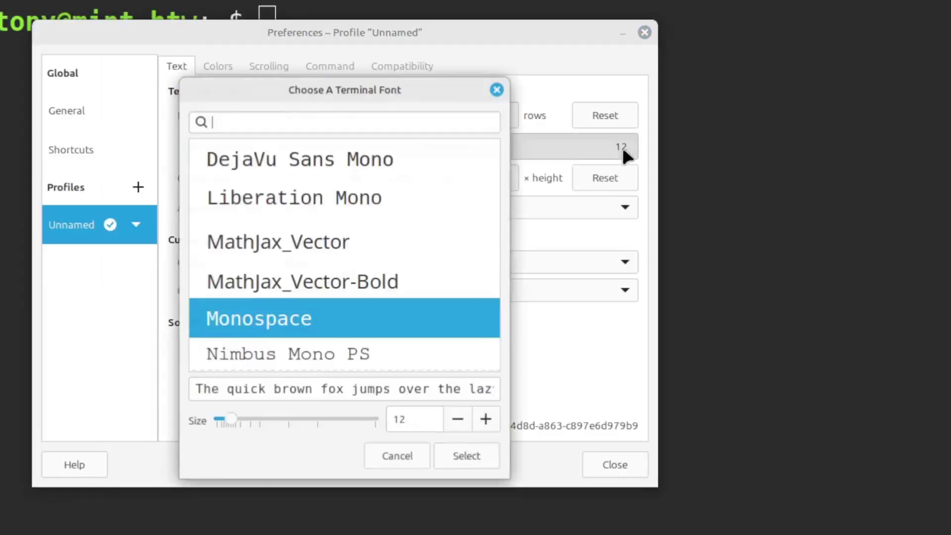
{"action": "scroll", "coordinate": [483, 425], "scroll_direction": "up", "scroll_amount": 4}
{"action": "left_click", "coordinate": [470, 461]}
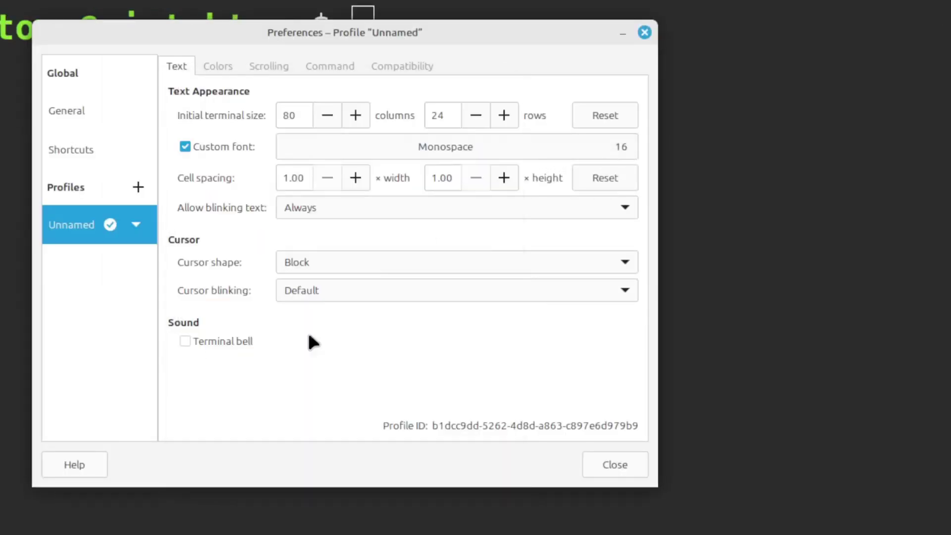
Replace the system theme's transparency with a mostly opaque transparent background.
{"action": "left_click", "coordinate": [278, 69]}
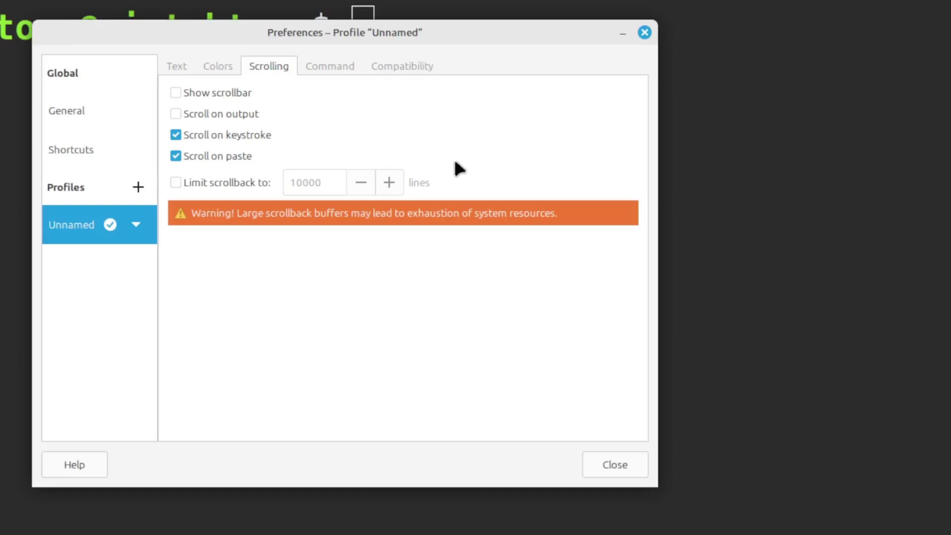
{"action": "left_click", "coordinate": [218, 66]}
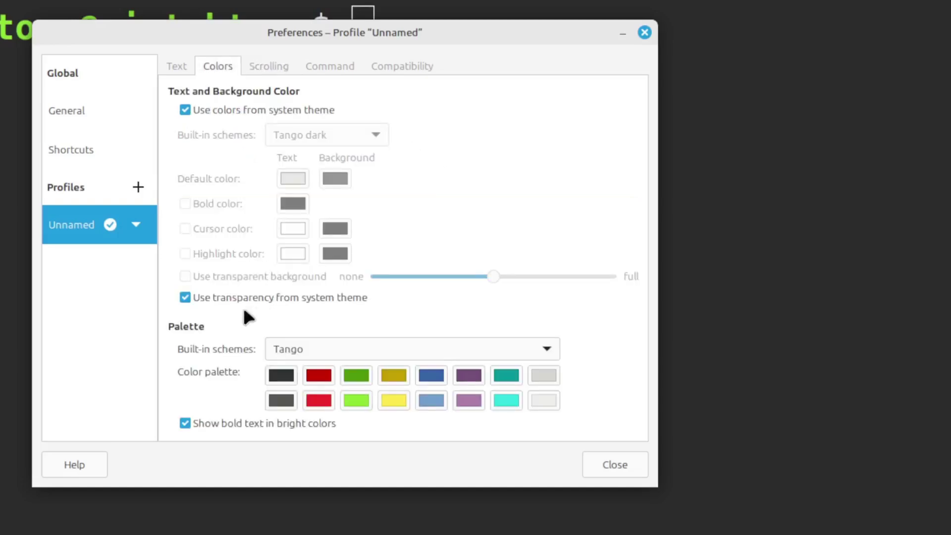
{"action": "left_click", "coordinate": [184, 297]}
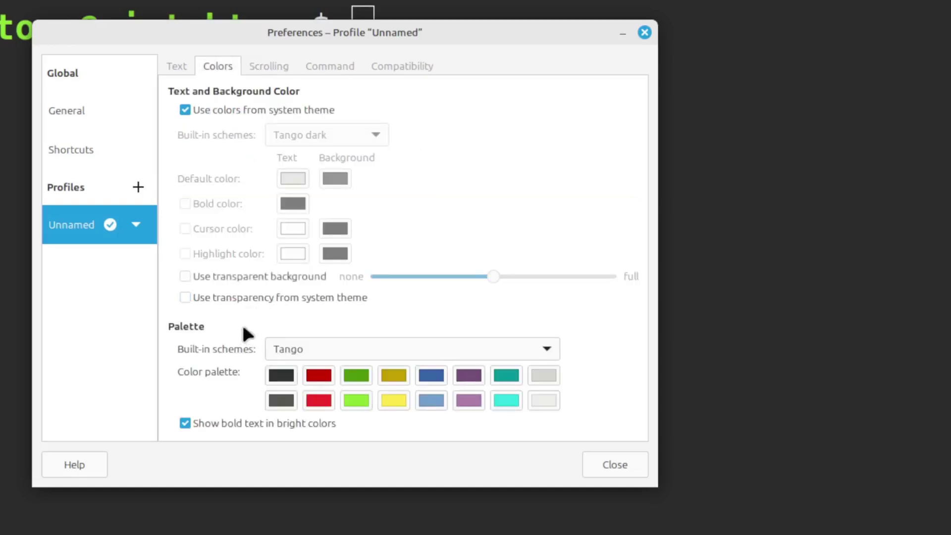
{"action": "left_click", "coordinate": [185, 276]}
{"action": "left_click_drag", "start_coordinate": [492, 278], "coordinate": [397, 278]}
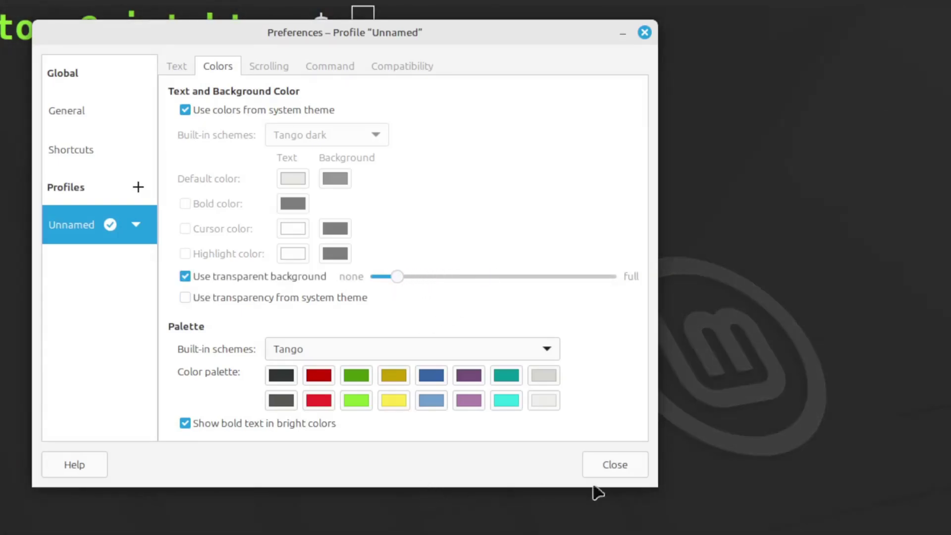
{"action": "left_click", "coordinate": [620, 469]}
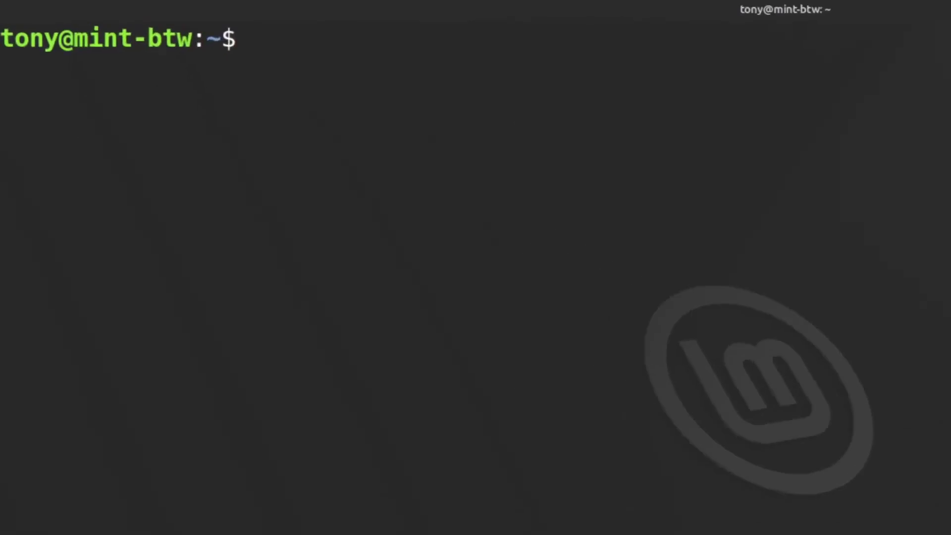
Install Neovim with sudo apt install neovim, entering the password, and clear the output.
{"action": "type", "text": "sudo apt install n"}
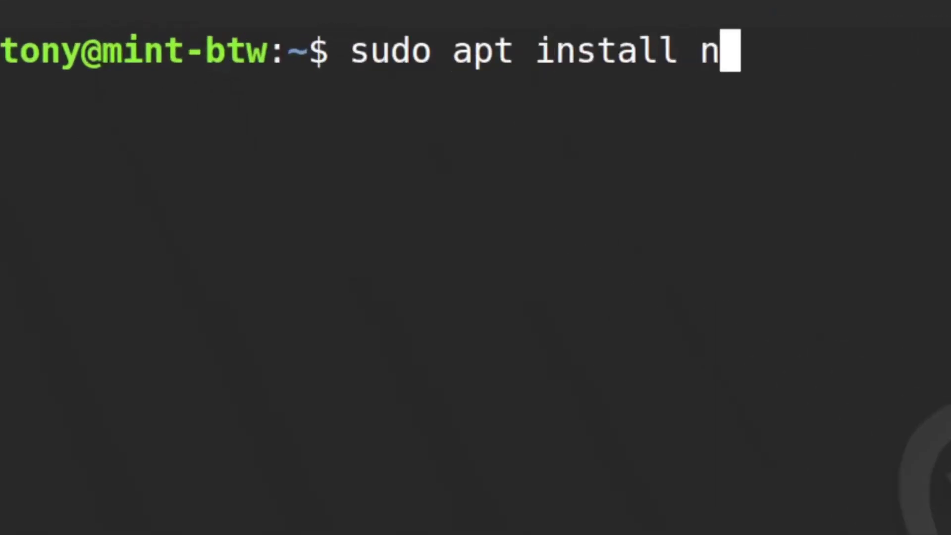
{"action": "type", "text": "eovim"}
{"action": "key", "text": "Return"}
{"action": "type", "text": "**"}
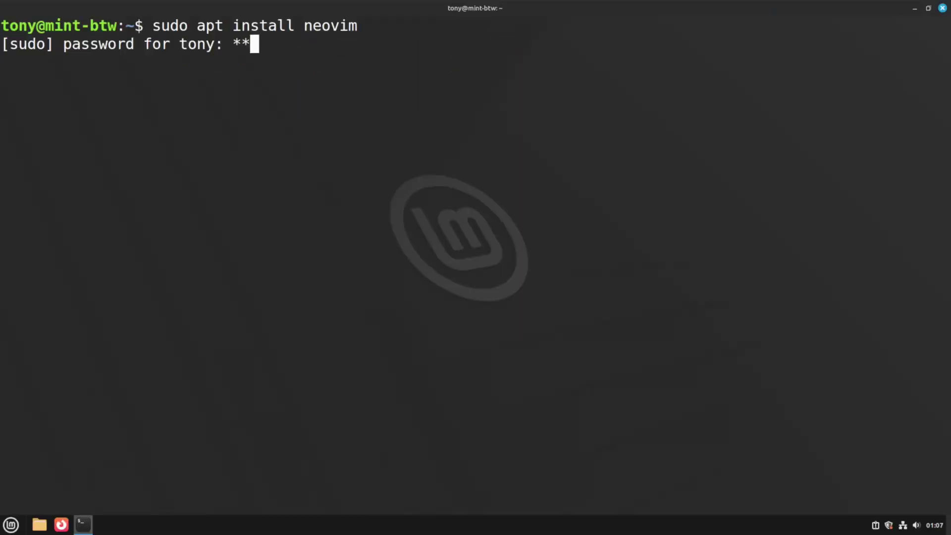
{"action": "key", "text": "Return"}
{"action": "key", "text": "Return"}
{"action": "type", "text": "clear"}
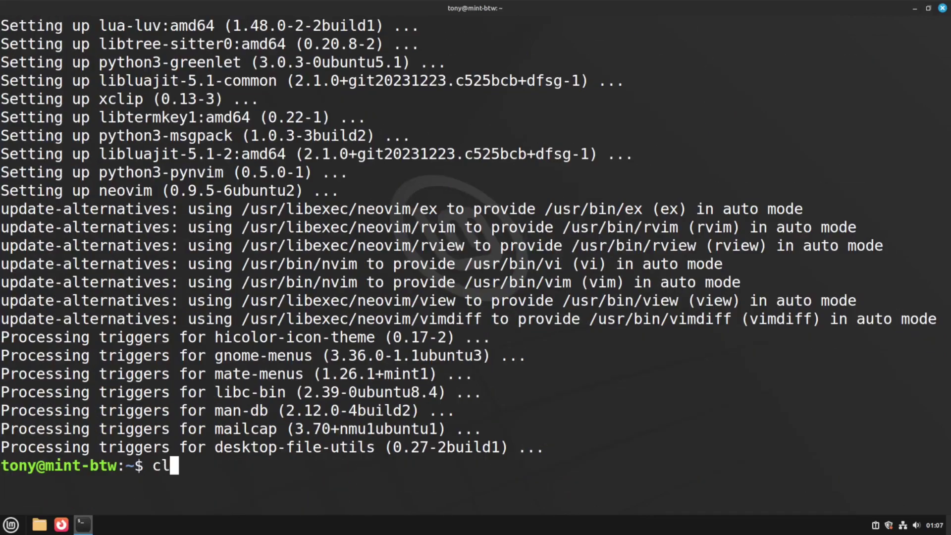
{"action": "key", "text": "Return"}
Launch nvim to confirm it works, quit it with :q, and clear the screen.
{"action": "type", "text": "nvim"}
{"action": "key", "text": "Return"}
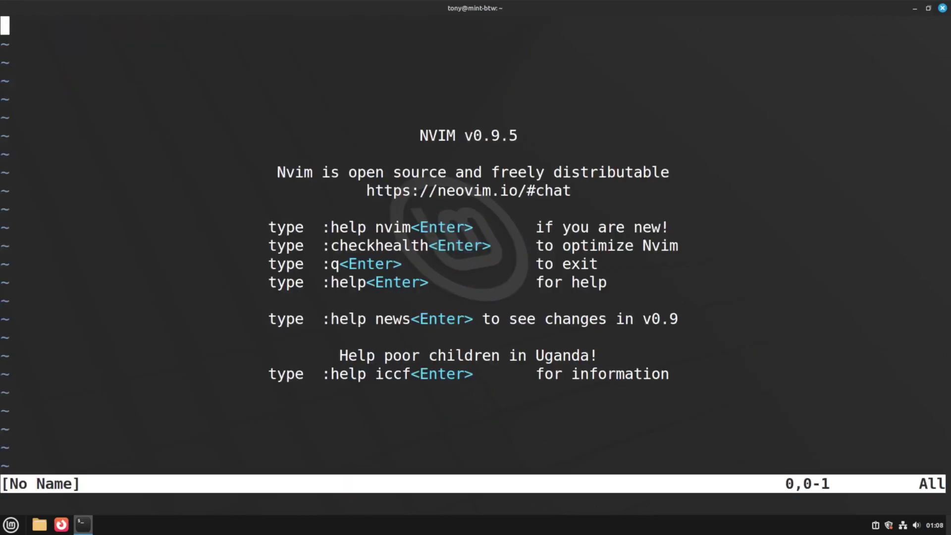
{"action": "type", "text": ":q"}
{"action": "key", "text": "Return"}
{"action": "key", "text": "ctrl+l"}
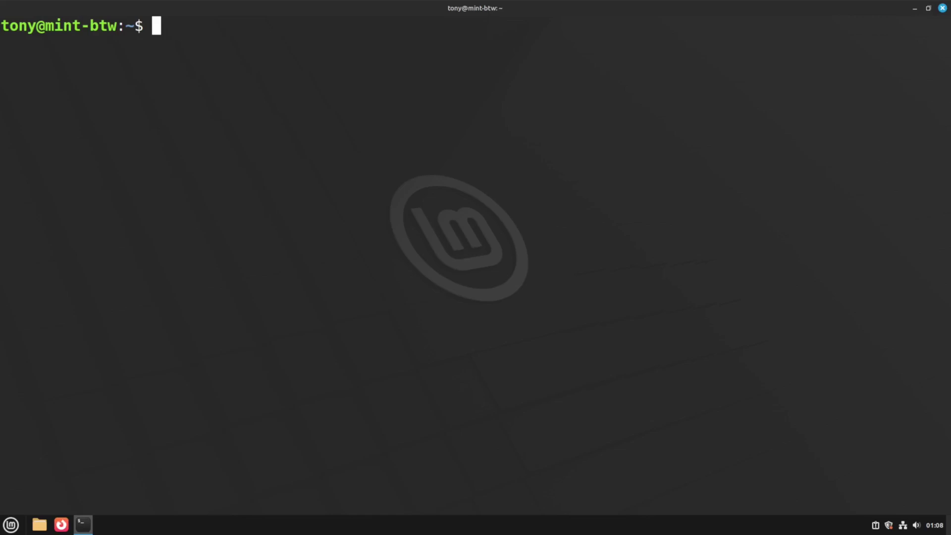
Install git and zsh with apt, confirming the install, and clear the screen.
{"action": "type", "text": "sudo apt install git zsh"}
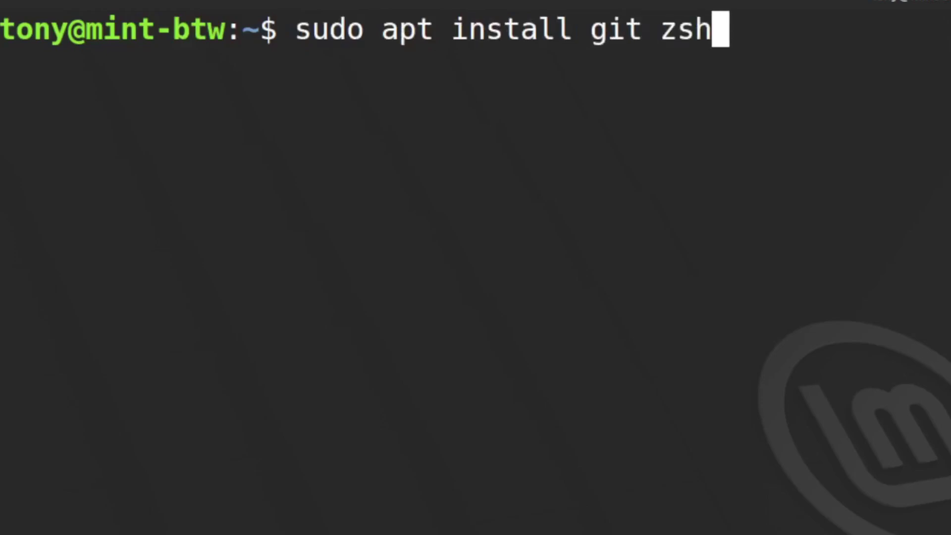
{"action": "key", "text": "Return"}
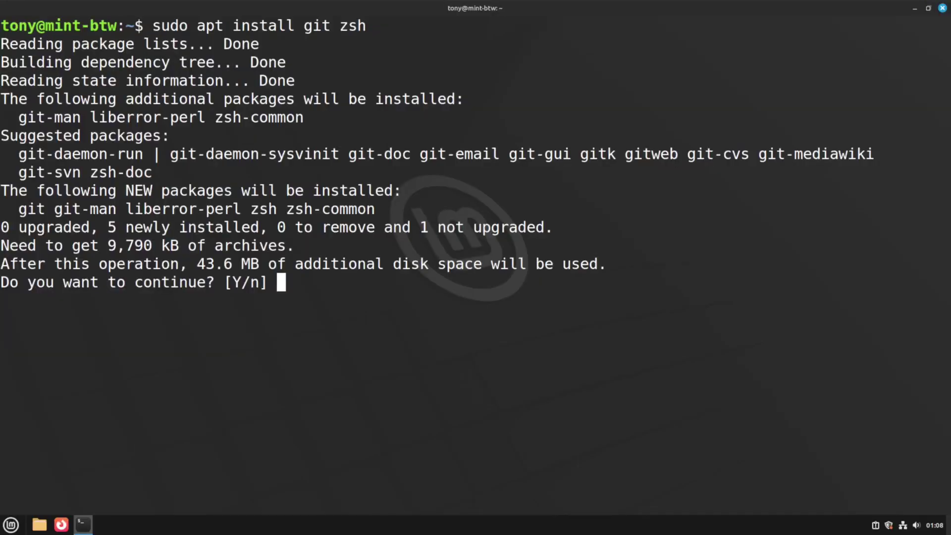
{"action": "key", "text": "Return"}
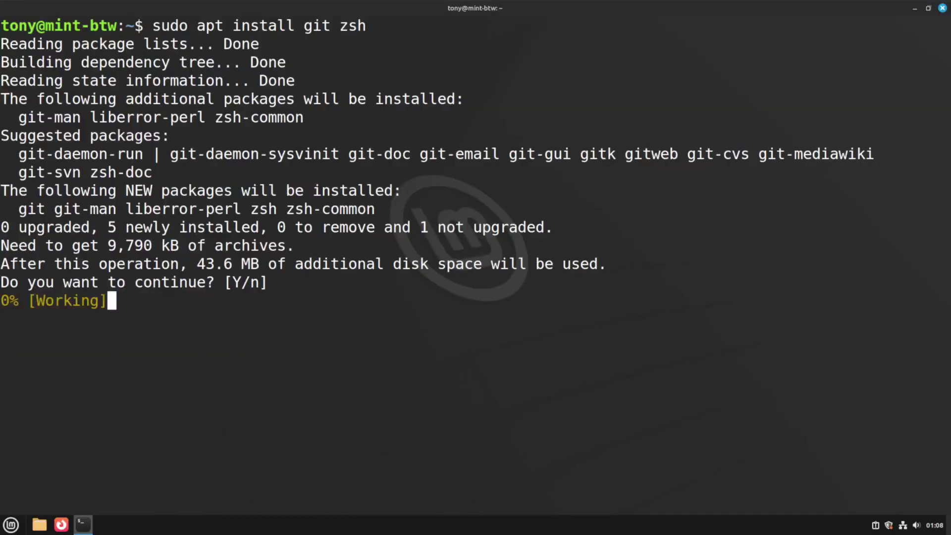
{"action": "key", "text": "ctrl+l"}
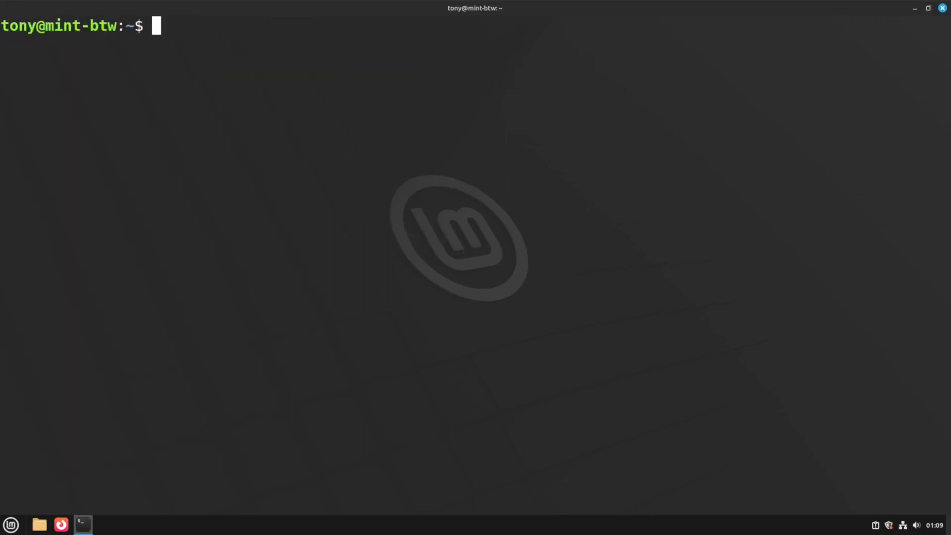
Make /usr/bin/zsh the default login shell with chsh, then open the Menu to log out.
{"action": "type", "text": "chsh -"}
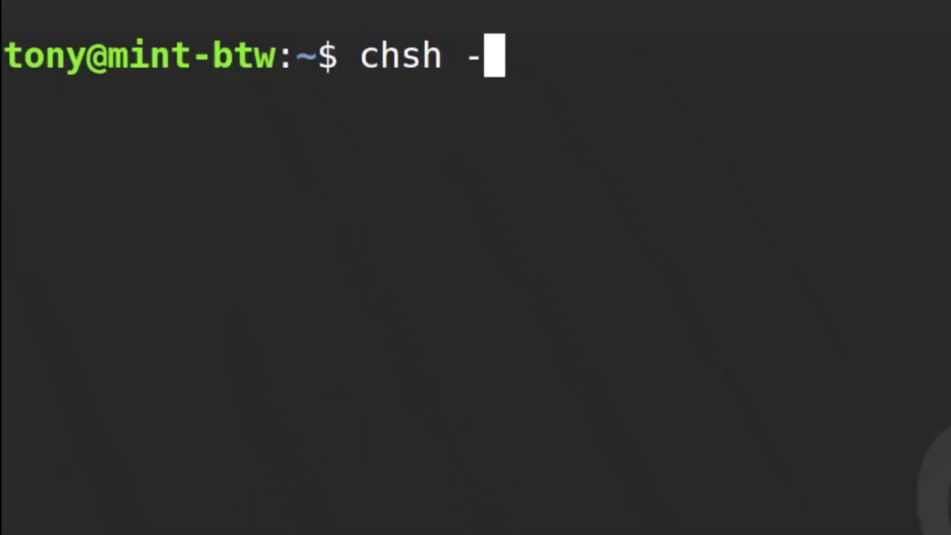
{"action": "type", "text": "s /usr/bin"}
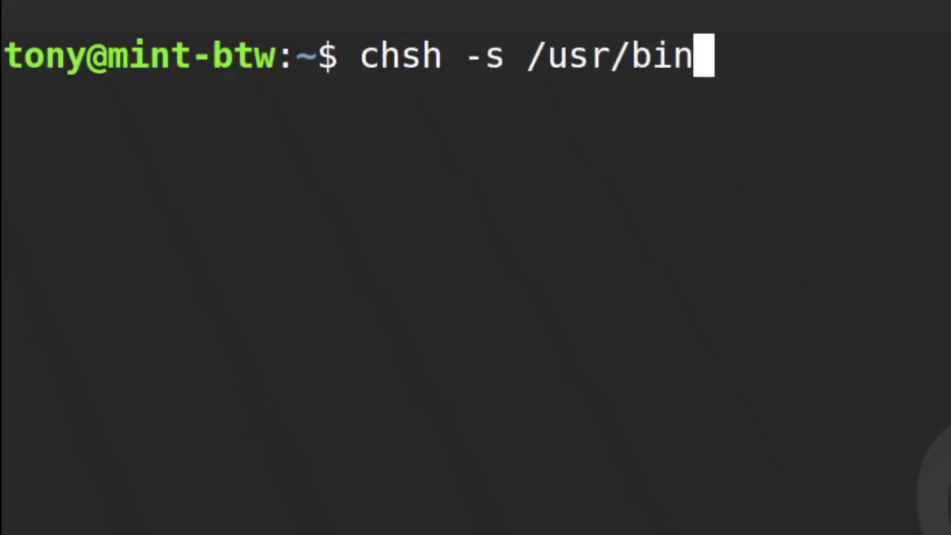
{"action": "type", "text": "/zsh"}
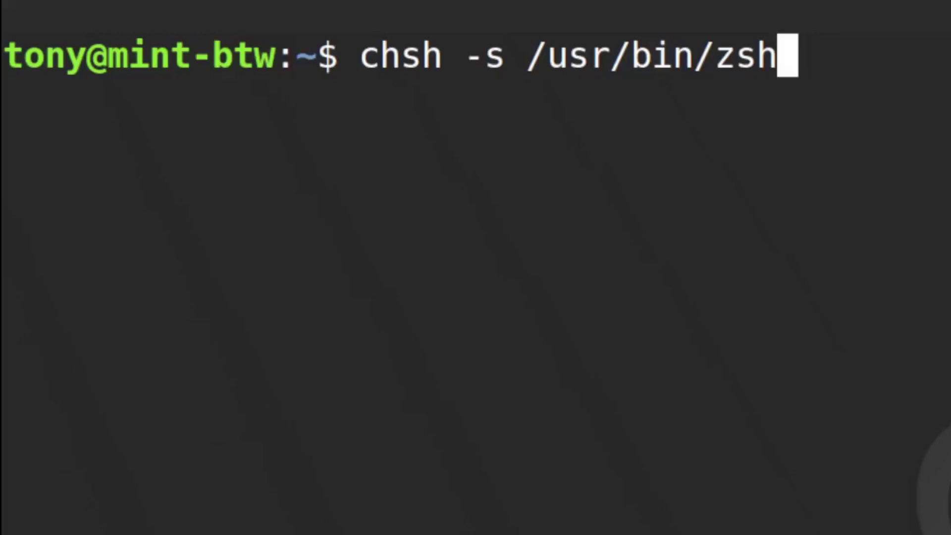
{"action": "key", "text": "Return"}
{"action": "key", "text": "Return"}
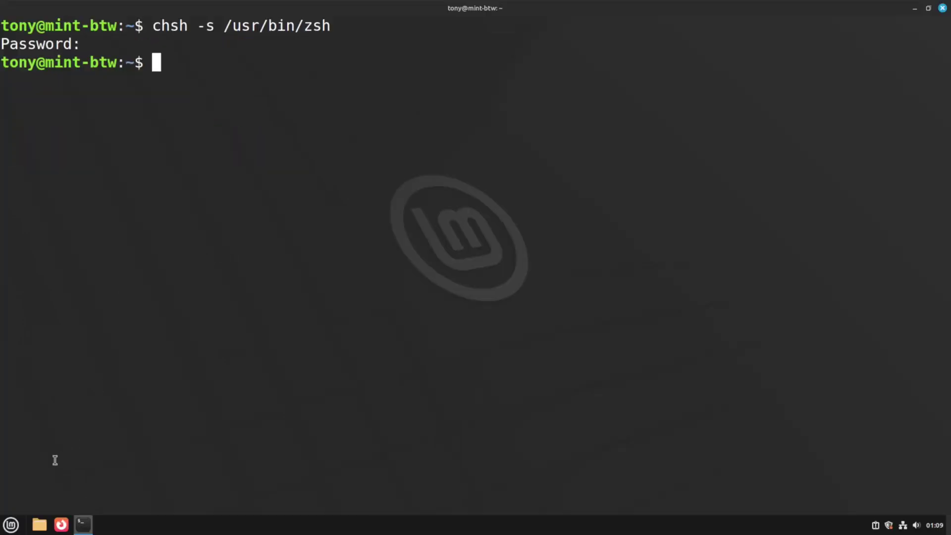
{"action": "left_click", "coordinate": [12, 523]}
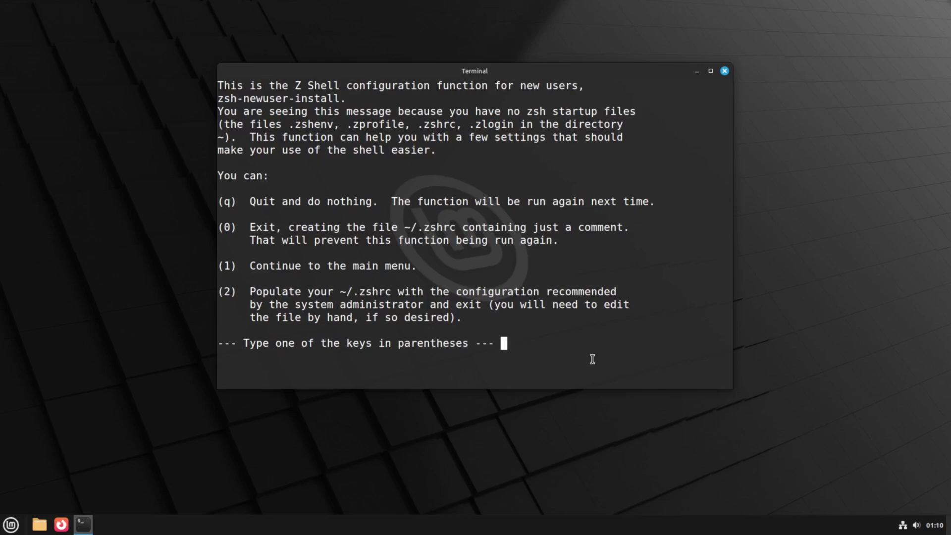
Choose option 0 in zsh's new-user setup, clear the screen, and snap the terminal left.
{"action": "type", "text": "0"}
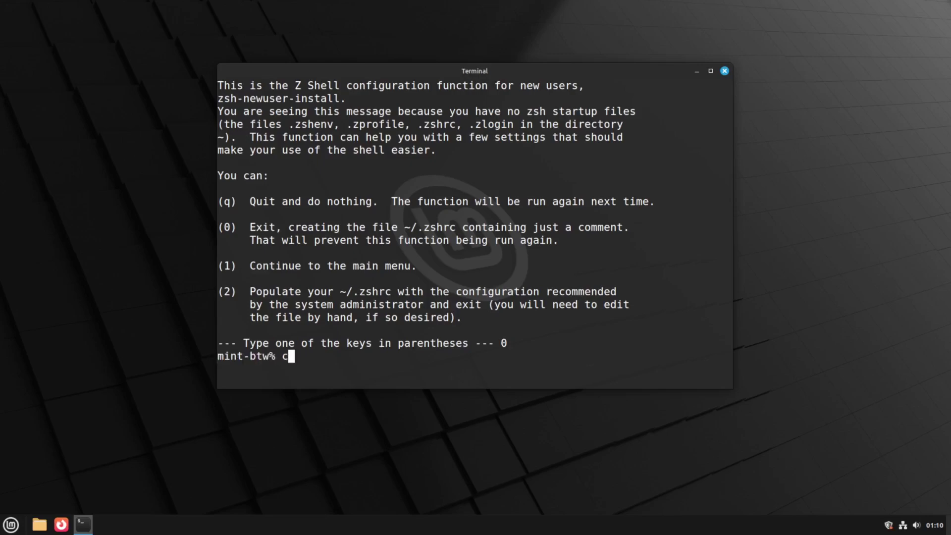
{"action": "type", "text": "lear"}
{"action": "key", "text": "Return"}
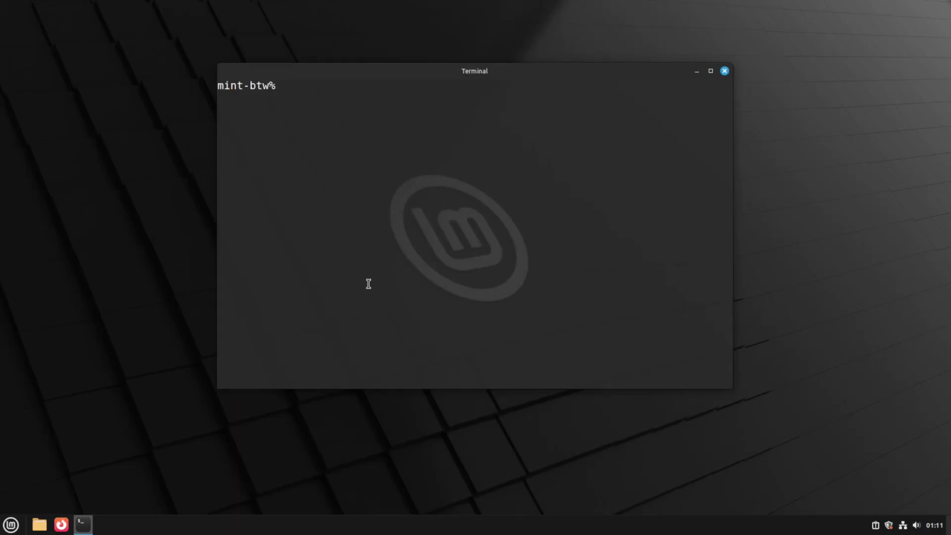
{"action": "key", "text": "super+Left"}
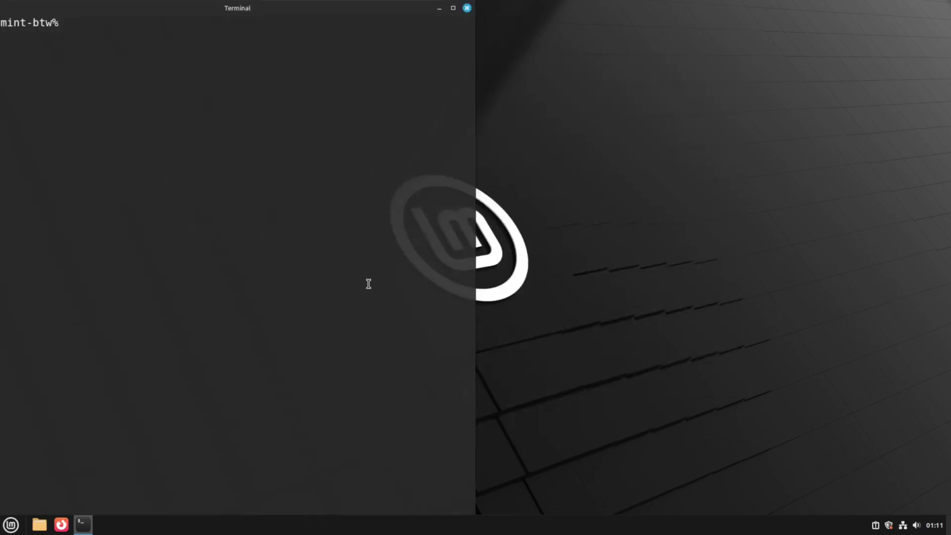
Search 'ohmyzsh' in Firefox and select the curl install command on ohmyz.sh.
{"action": "left_click", "coordinate": [65, 526]}
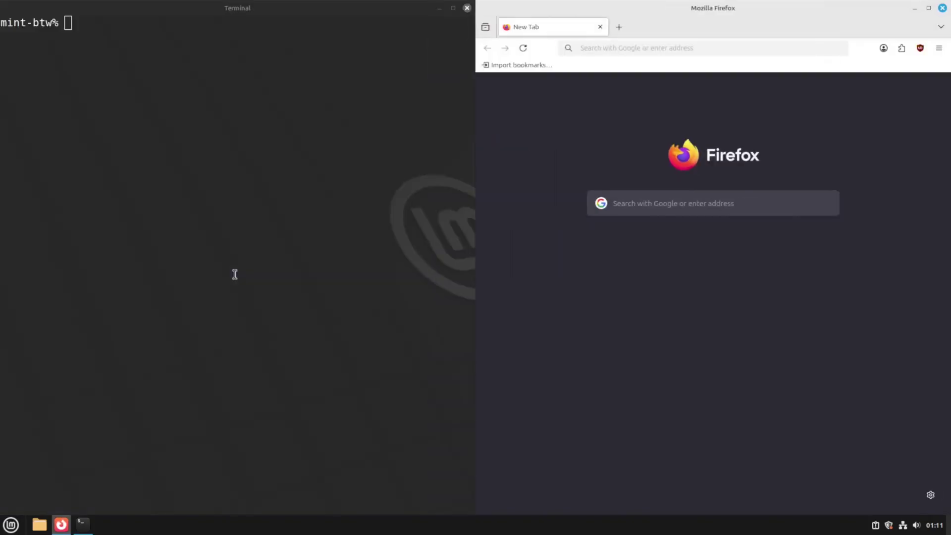
{"action": "type", "text": "ohmyzsh"}
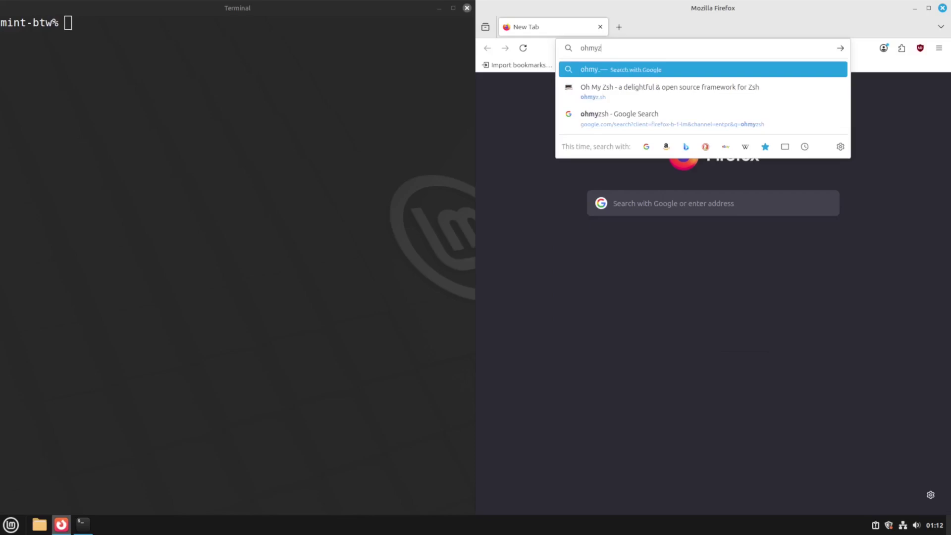
{"action": "key", "text": "Return"}
{"action": "left_click", "coordinate": [539, 188]}
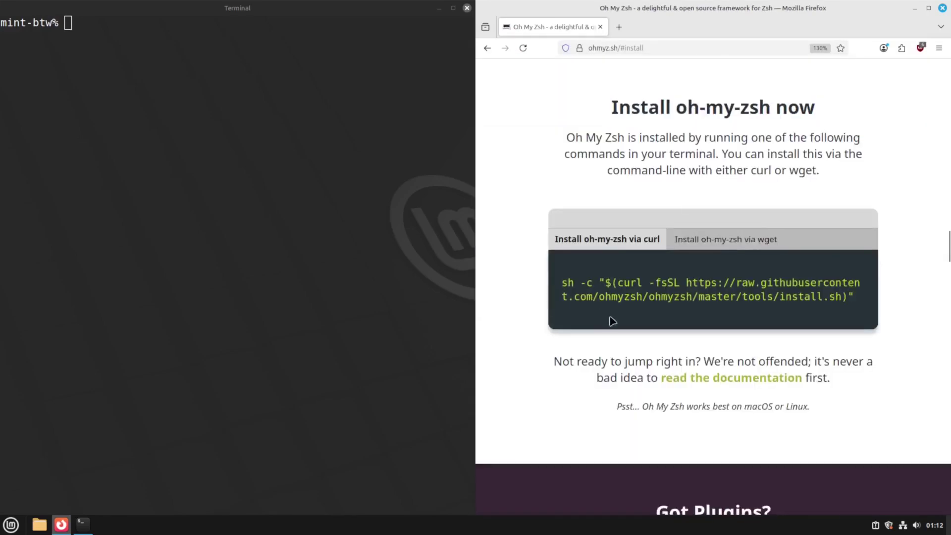
{"action": "triple_click", "coordinate": [666, 298]}
{"action": "key", "text": "ctrl+c"}
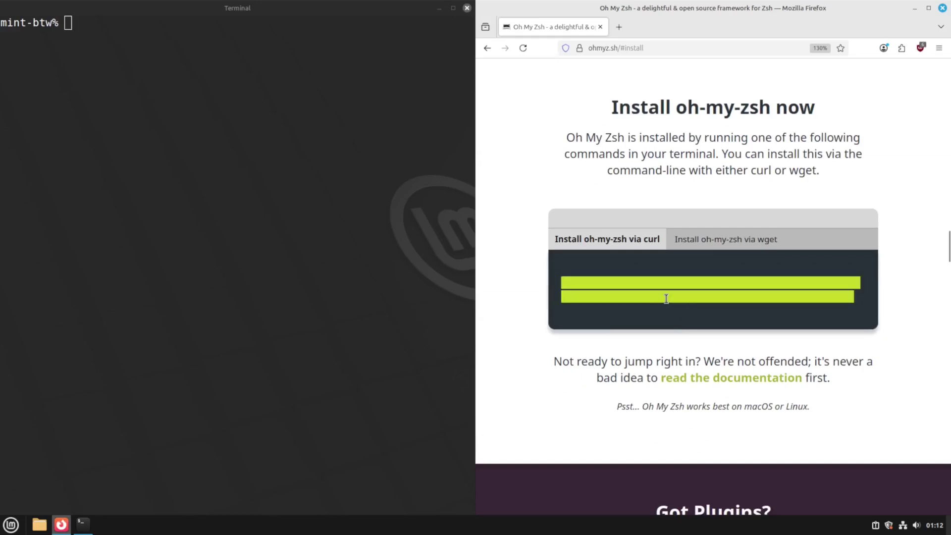
Paste and run the curl command in the terminal to install Oh My Zsh, then close Firefox.
{"action": "left_click", "coordinate": [153, 175]}
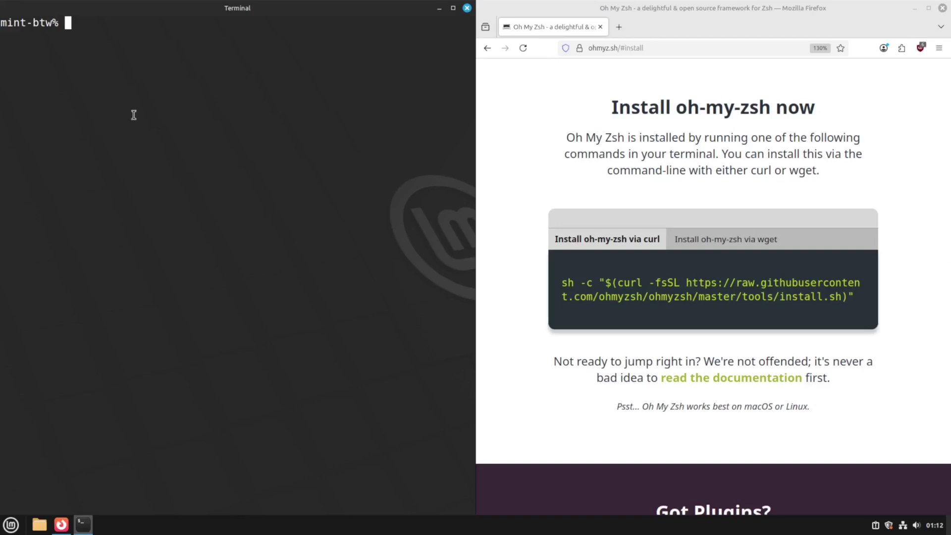
{"action": "key", "text": "ctrl+shift+v"}
{"action": "key", "text": "Return"}
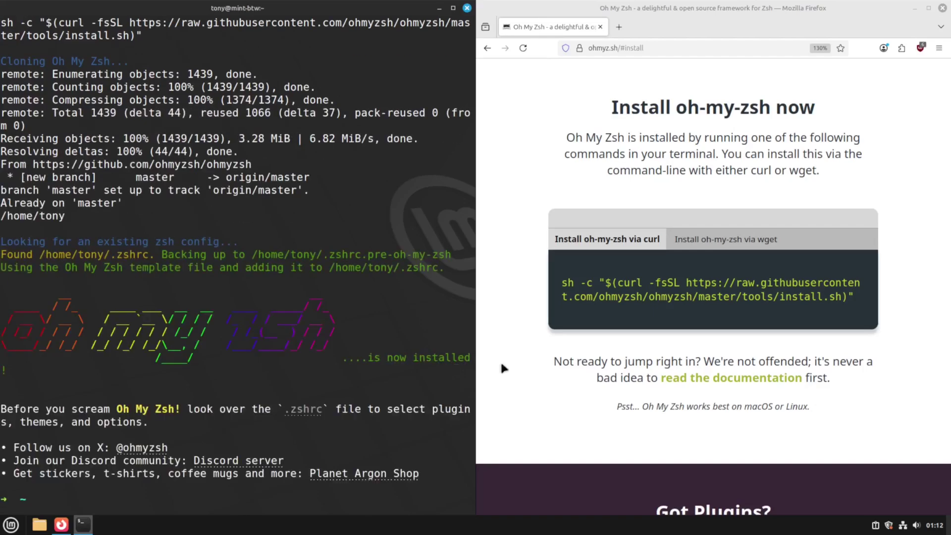
{"action": "left_click", "coordinate": [943, 8]}
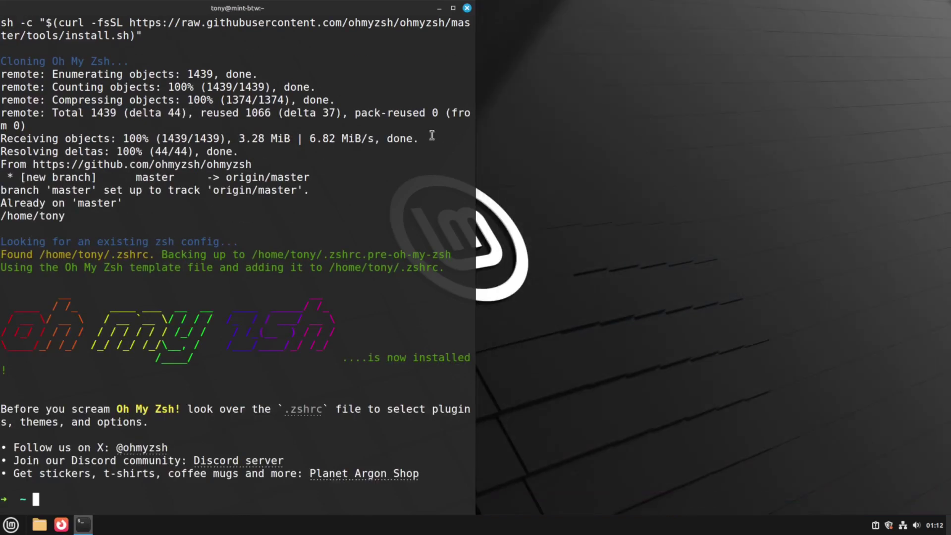
Maximize the terminal and clear the Oh My Zsh installer output.
{"action": "left_click", "coordinate": [452, 8]}
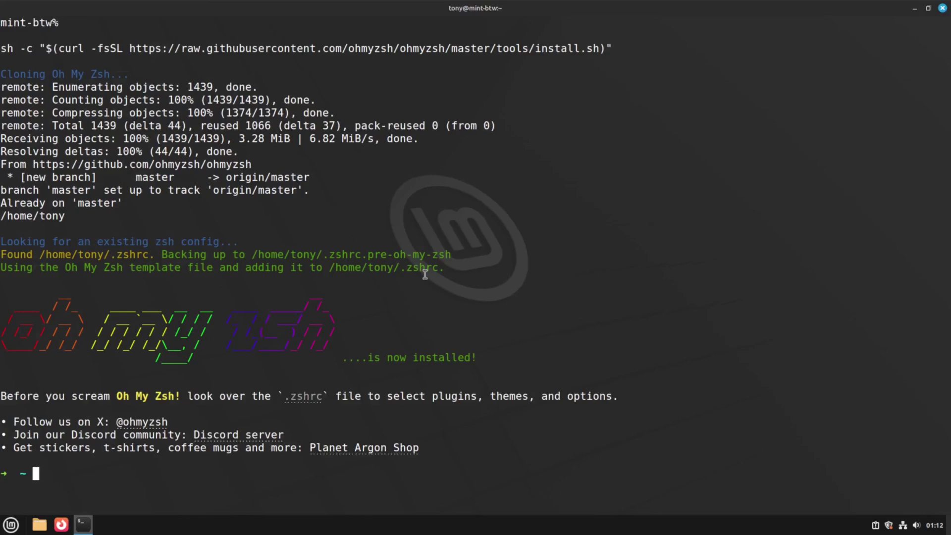
{"action": "type", "text": "clear"}
{"action": "key", "text": "Return"}
{"action": "key", "text": "Return"}
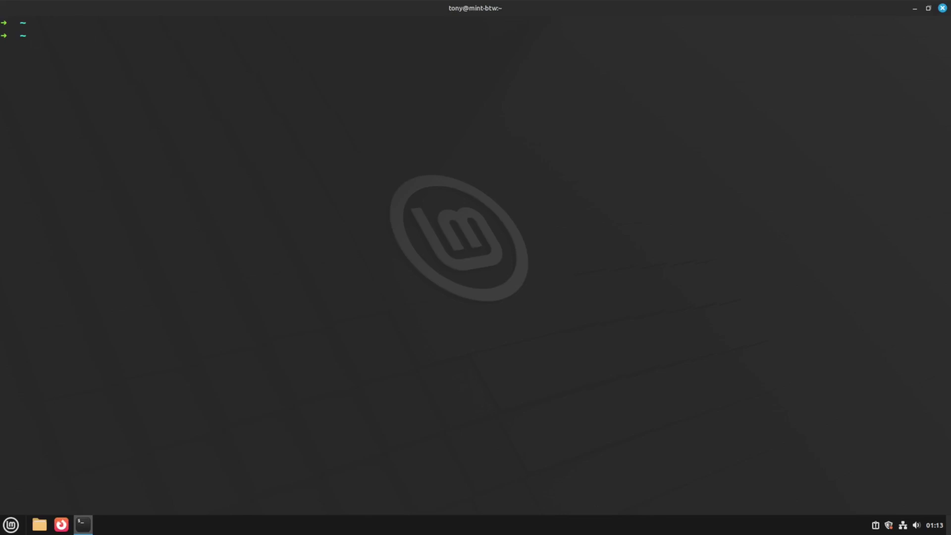
In vim, change ZSH_THEME in .zshrc from robbyrussell to "half-life" and save.
{"action": "type", "text": "vim .zshrc"}
{"action": "key", "text": "Return"}
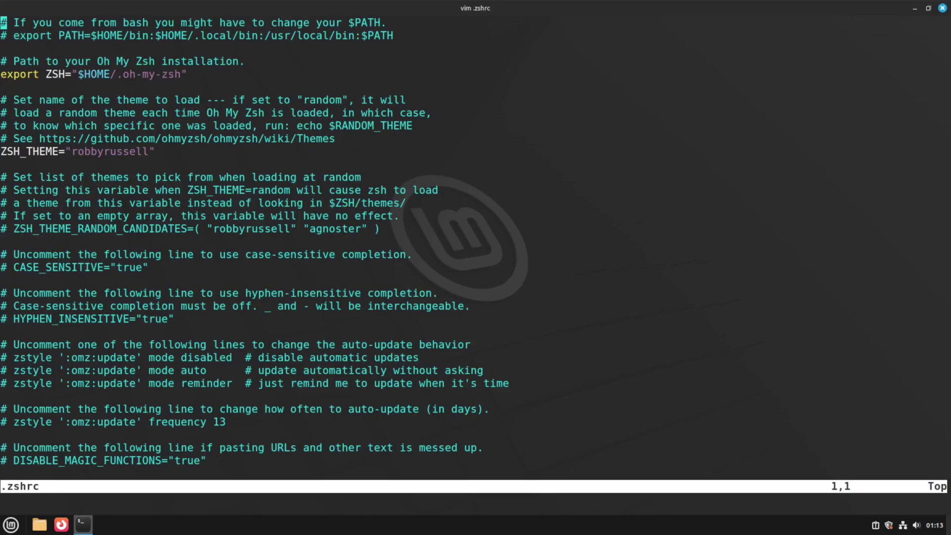
{"action": "key", "text": "Down"}
{"action": "key", "text": "Down"}
{"action": "key", "text": "Down"}
{"action": "key", "text": "Down"}
{"action": "key", "text": "Down"}
{"action": "key", "text": "Down"}
{"action": "key", "text": "Down"}
{"action": "key", "text": "Down"}
{"action": "key", "text": "Down"}
{"action": "key", "text": "Down"}
{"action": "key", "text": "Down"}
{"action": "key", "text": "Up"}
{"action": "key", "text": "f"}
{"action": "key", "text": "r"}
{"action": "key", "text": "c"}
{"action": "key", "text": "w"}
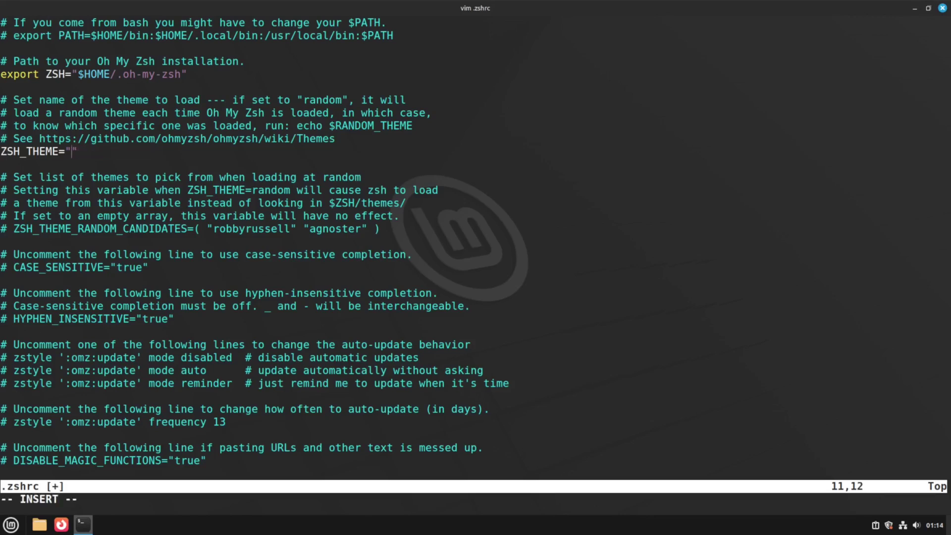
{"action": "type", "text": "half-life"}
{"action": "key", "text": "Escape"}
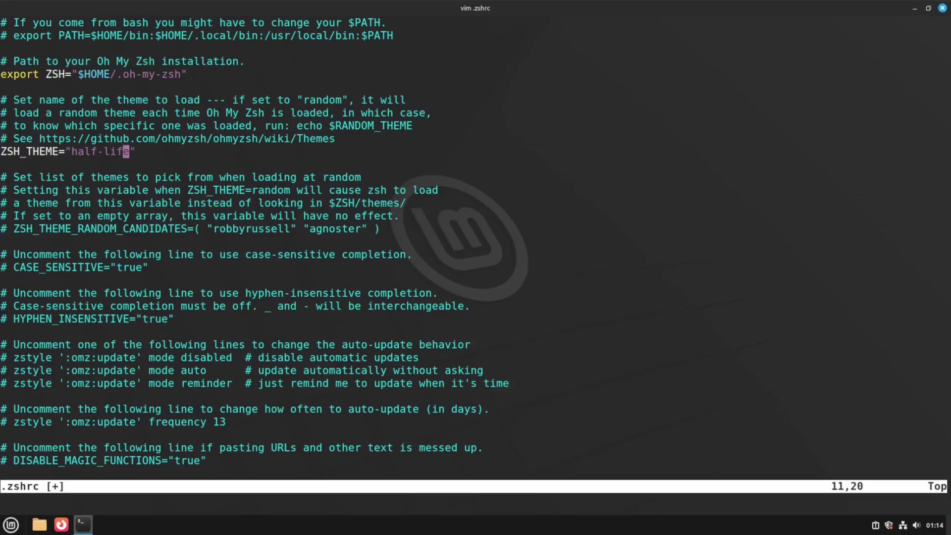
{"action": "type", "text": ":wq"}
{"action": "key", "text": "Return"}
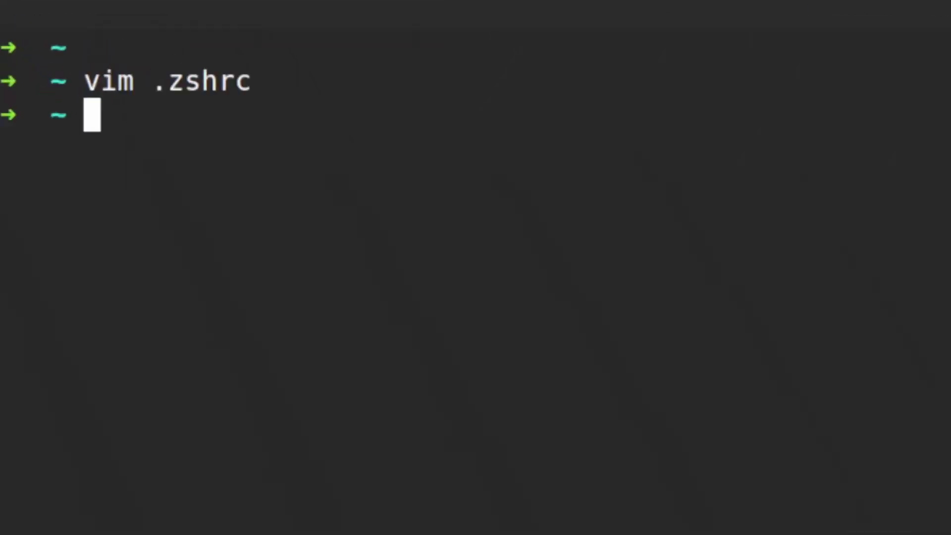
Reload .zshrc with source to apply the half-life prompt, then clear the screen.
{"action": "type", "text": "source .zshrc"}
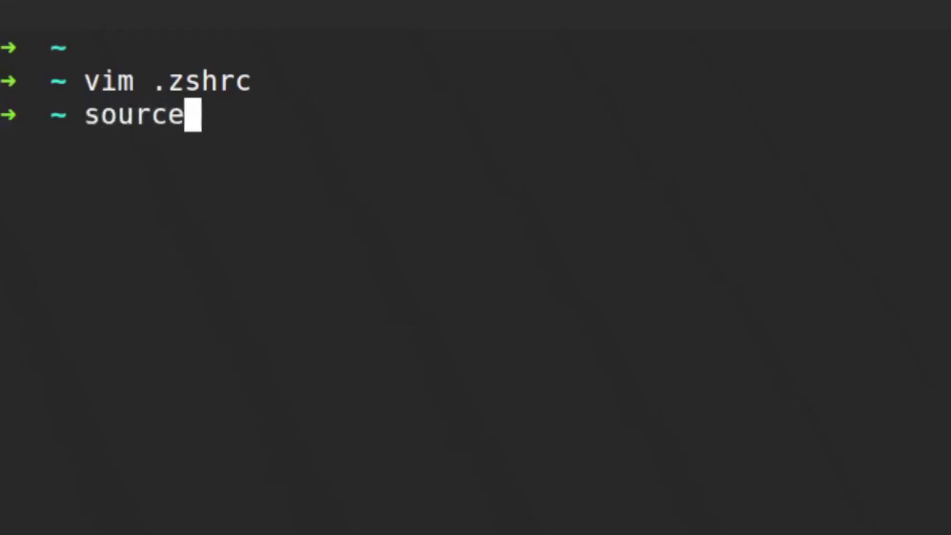
{"action": "key", "text": "Return"}
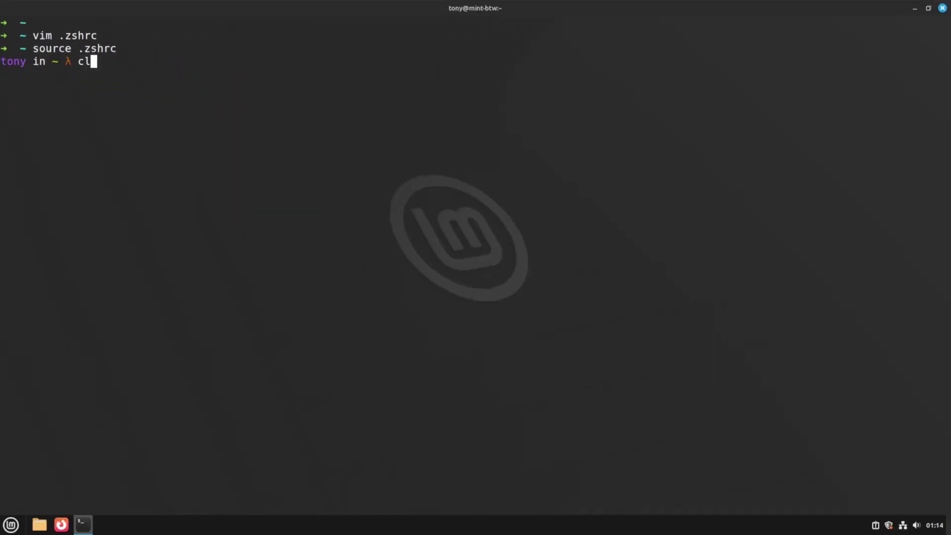
{"action": "key", "text": "ctrl+l"}
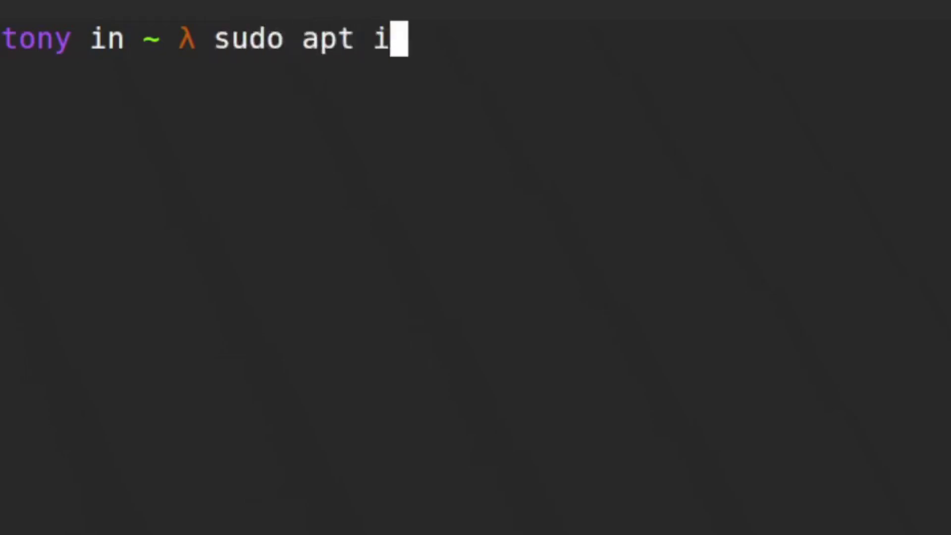
Install rofi with sudo apt, entering the password, then clear the output.
{"action": "key", "text": "Return"}
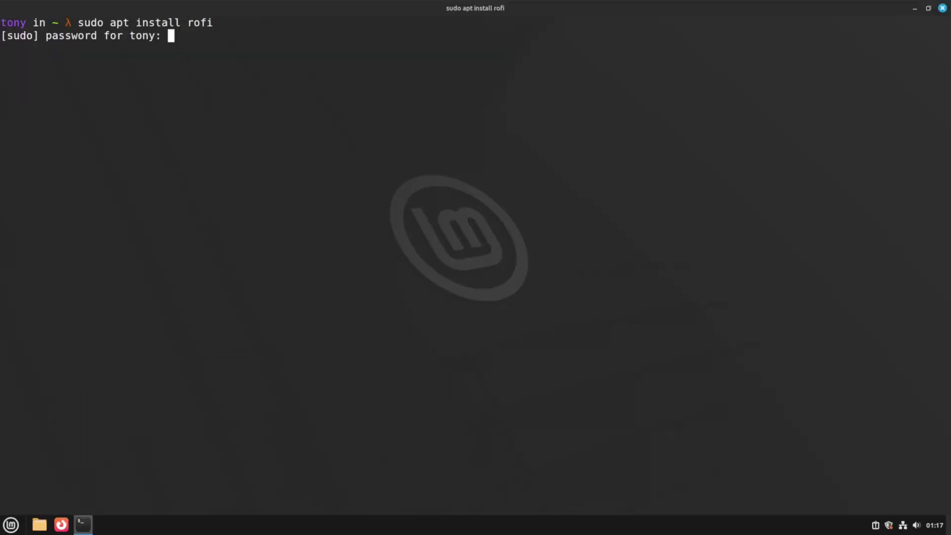
{"action": "type", "text": "***"}
{"action": "key", "text": "Return"}
{"action": "key", "text": "Return"}
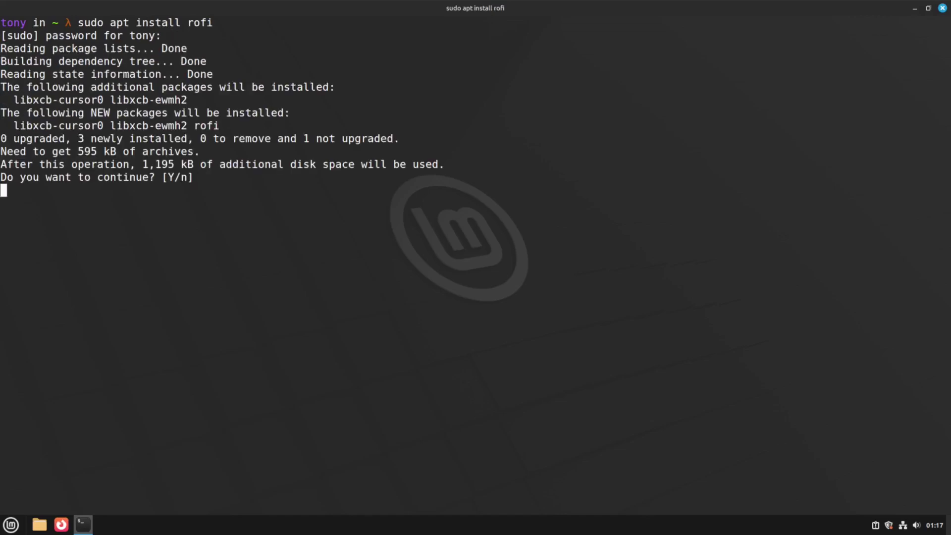
{"action": "type", "text": "clear"}
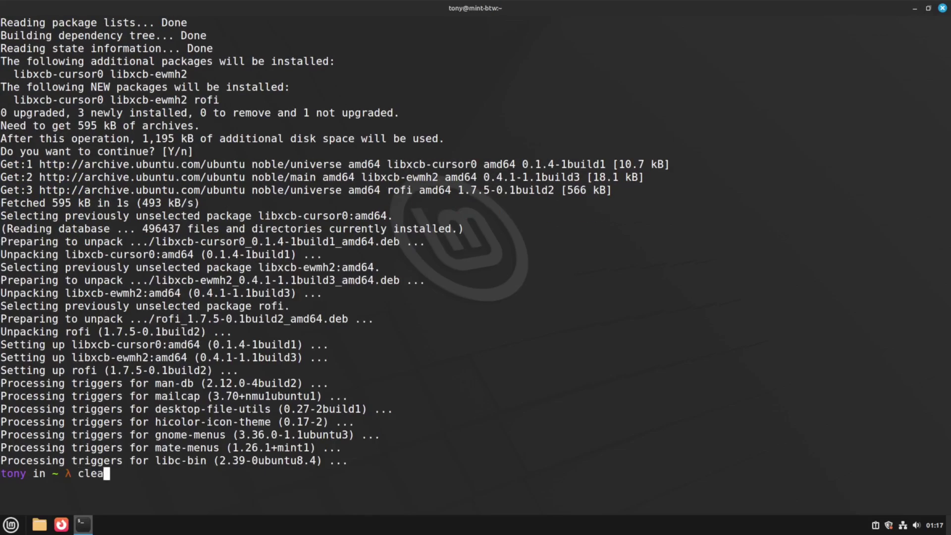
{"action": "key", "text": "Return"}
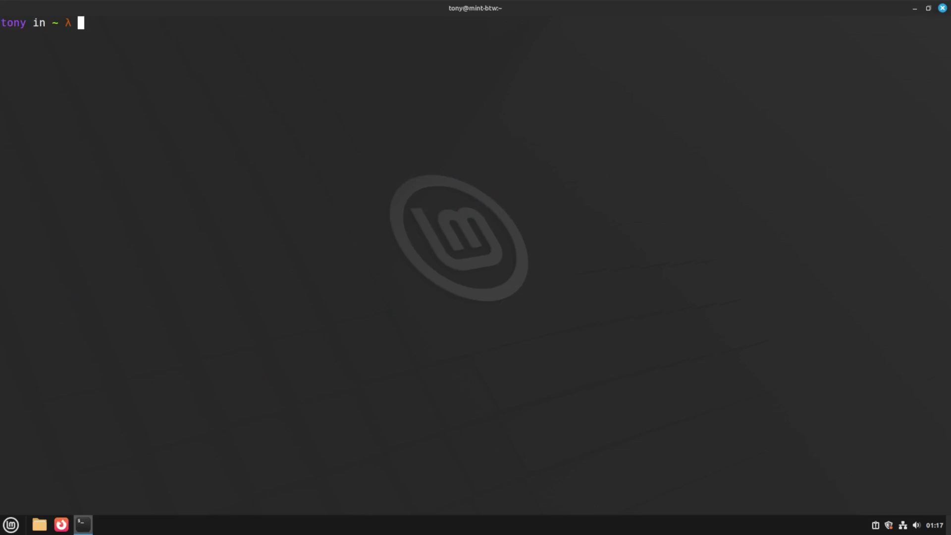
Run rofi -show drun and filter the application list by 'firefox'.
{"action": "type", "text": "rofi -show"}
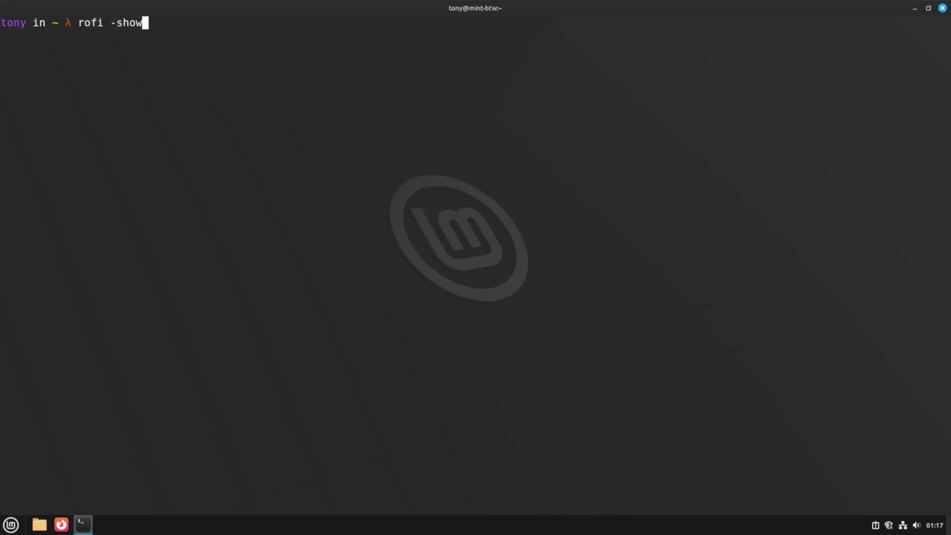
{"action": "type", "text": " drun"}
{"action": "key", "text": "Return"}
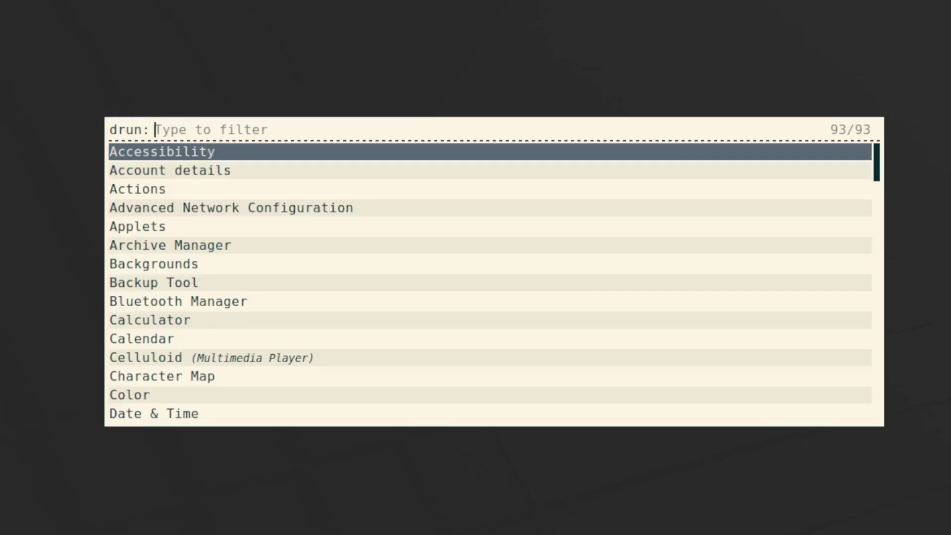
{"action": "type", "text": "firefox"}
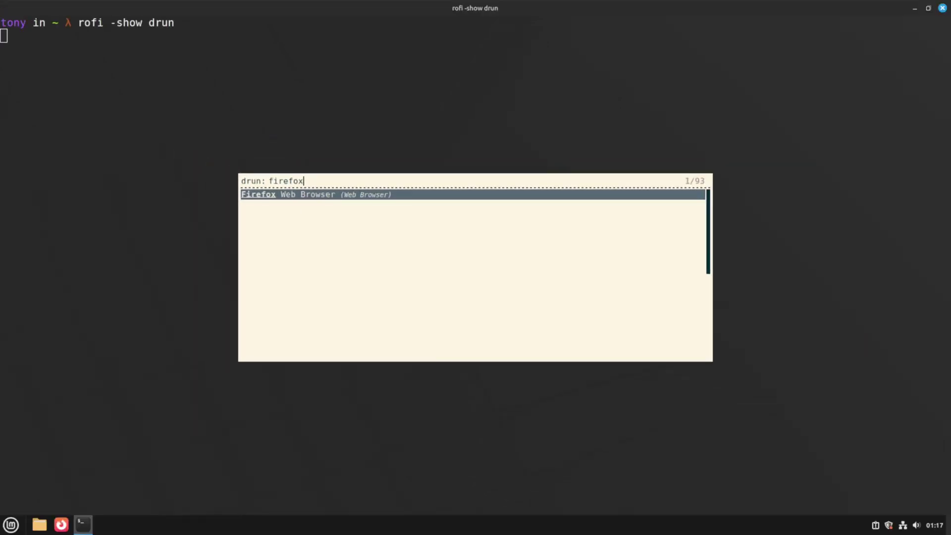
Launch Firefox from rofi, then close it and return to the shell prompt.
{"action": "key", "text": "Return"}
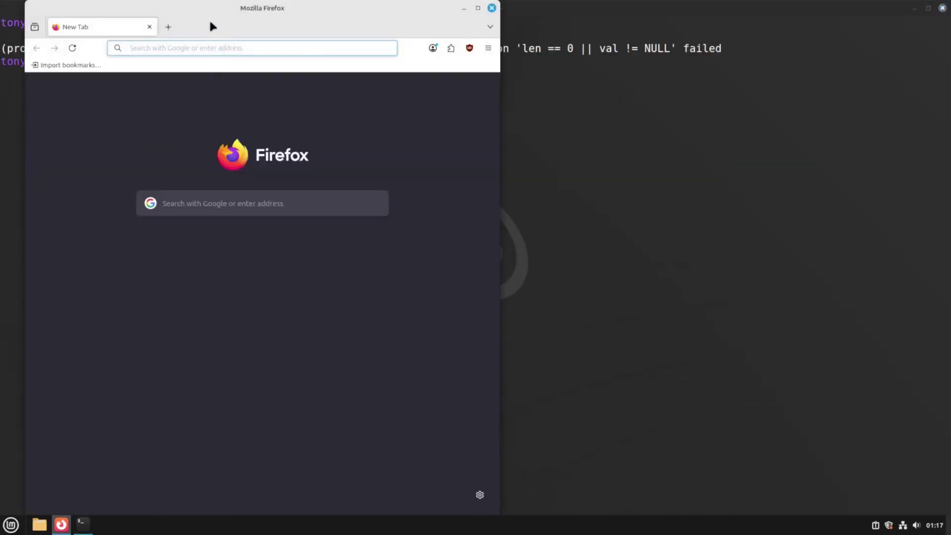
{"action": "left_click", "coordinate": [492, 7]}
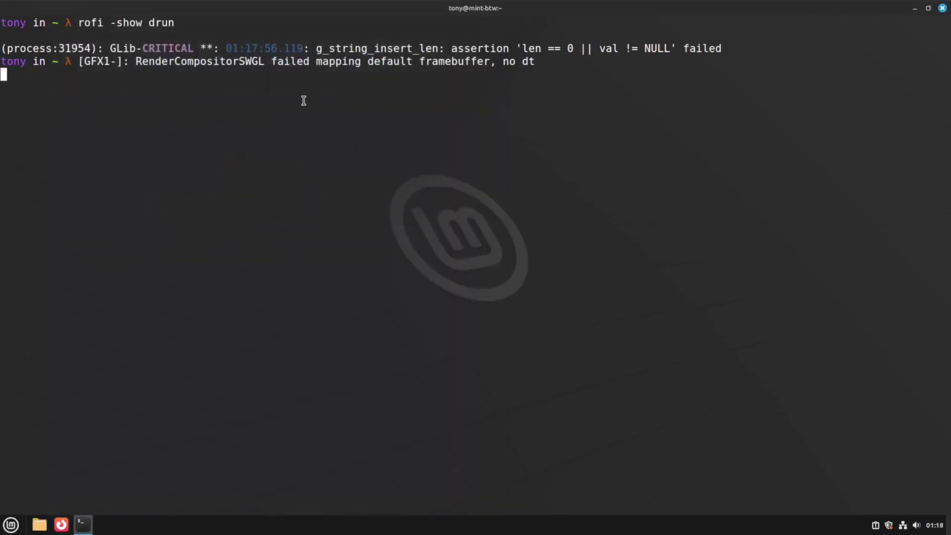
{"action": "key", "text": "Return"}
Set rofi's theme to gruvbox-dark-hard via the Rofi Theme Selector, then clear the terminal.
{"action": "key", "text": "Up"}
{"action": "key", "text": "Return"}
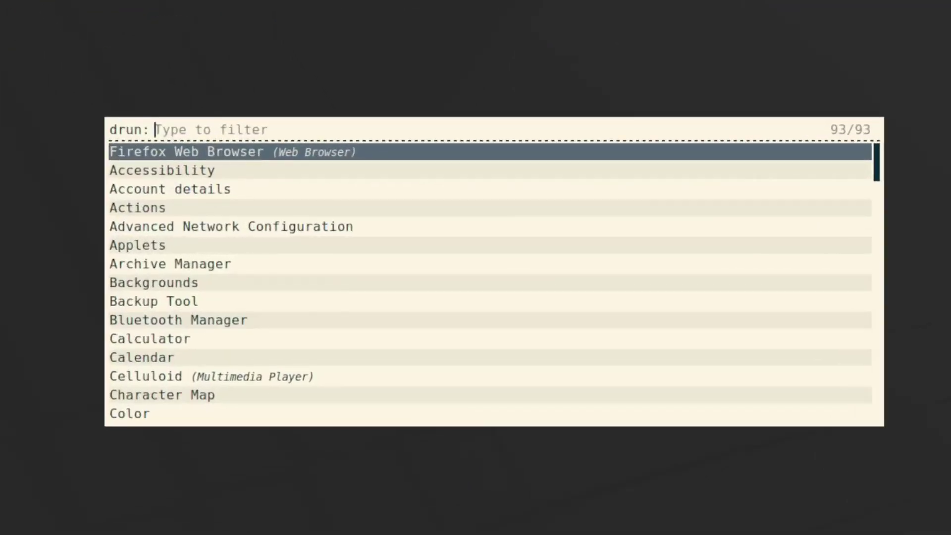
{"action": "type", "text": "theme"}
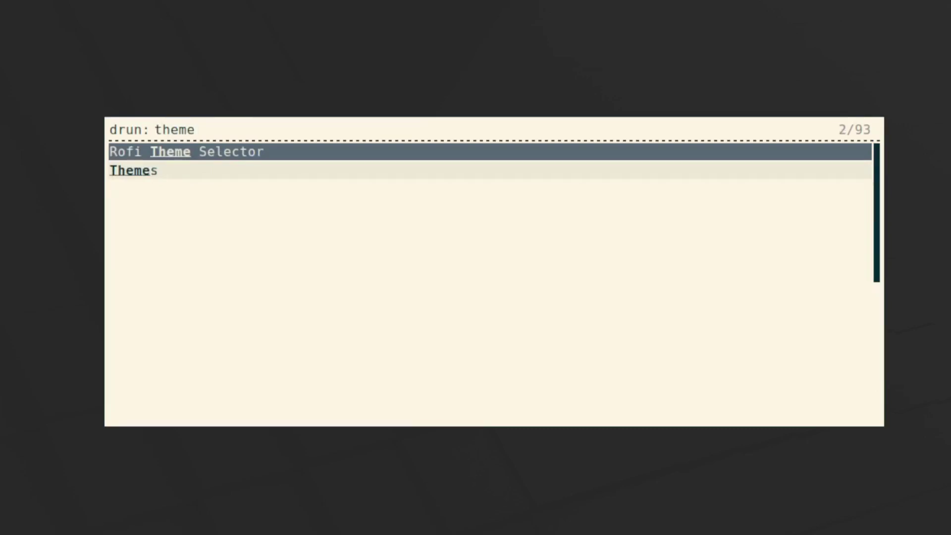
{"action": "key", "text": "Return"}
{"action": "key", "text": "Down"}
{"action": "key", "text": "Down"}
{"action": "key", "text": "Down"}
{"action": "key", "text": "Down"}
{"action": "key", "text": "Down"}
{"action": "key", "text": "Down"}
{"action": "key", "text": "Down"}
{"action": "key", "text": "Down"}
{"action": "key", "text": "Down"}
{"action": "key", "text": "Down"}
{"action": "key", "text": "Down"}
{"action": "key", "text": "Down"}
{"action": "key", "text": "Down"}
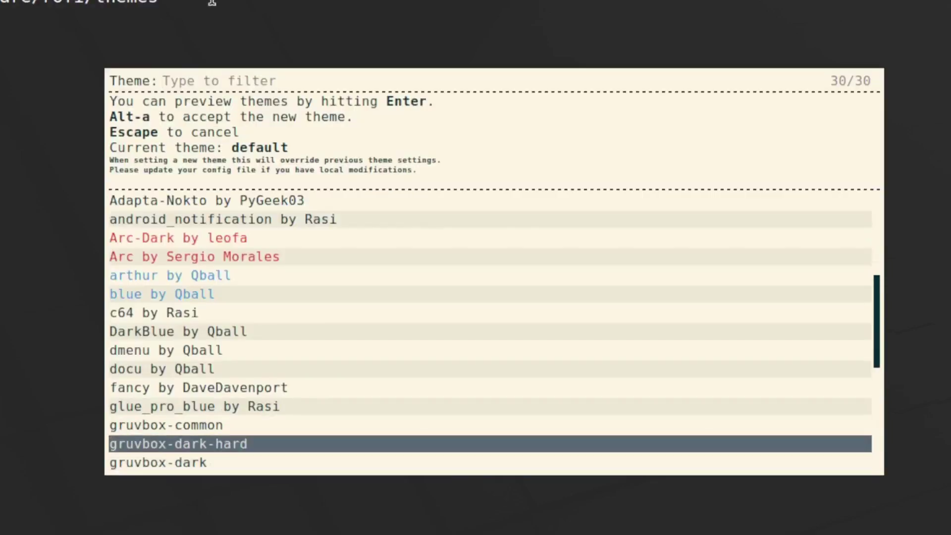
{"action": "key", "text": "Return"}
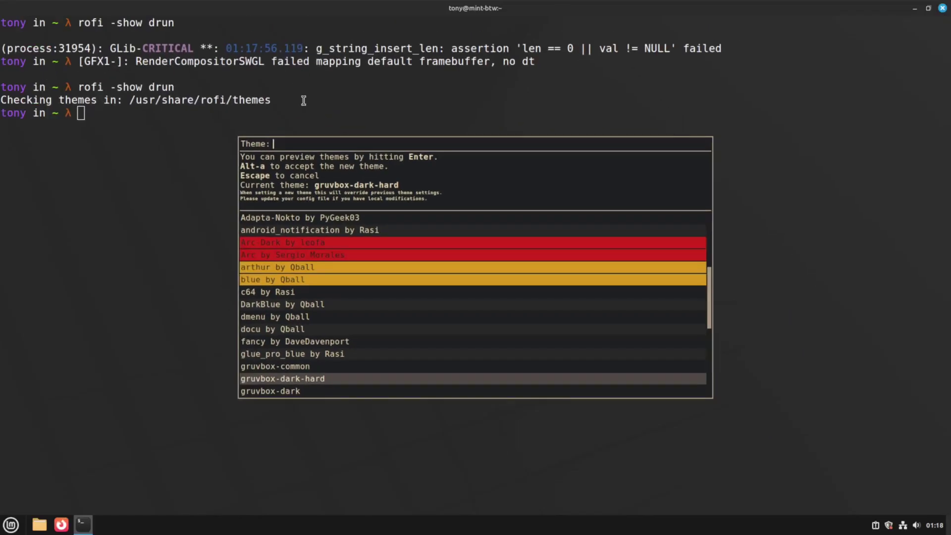
{"action": "key", "text": "alt+a"}
{"action": "key", "text": "ctrl+l"}
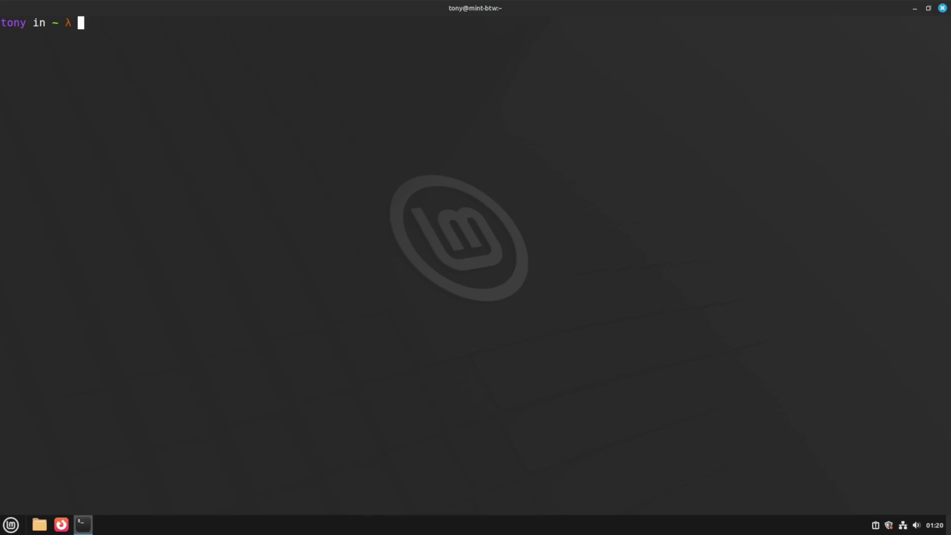
In Keyboard settings' Launchers shortcuts, bind Launch terminal to Super+Return.
{"action": "key", "text": "super"}
{"action": "type", "text": "keyboard"}
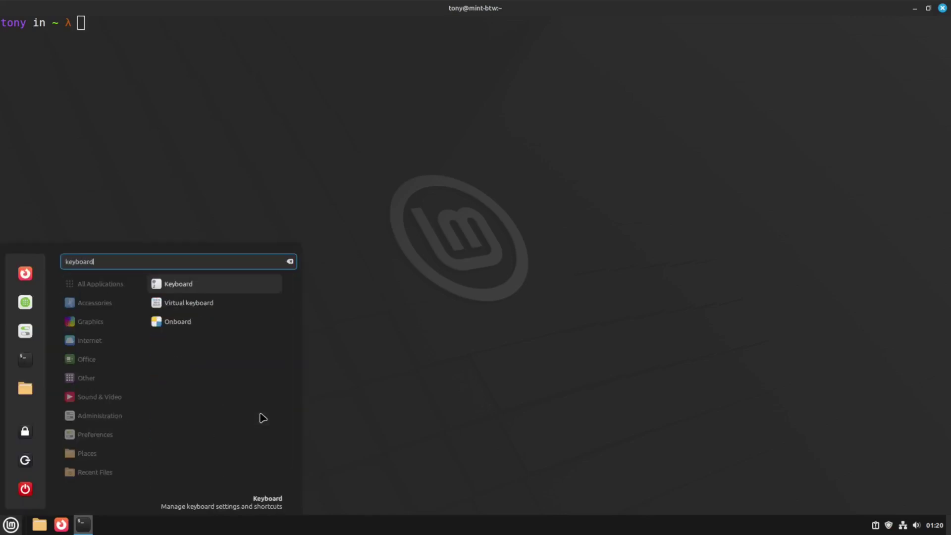
{"action": "key", "text": "Return"}
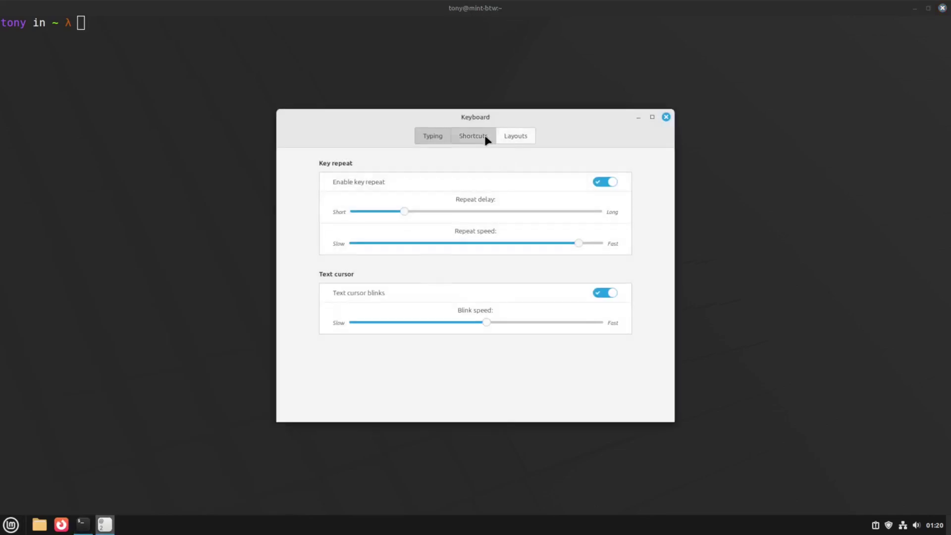
{"action": "left_click", "coordinate": [484, 138]}
{"action": "left_click", "coordinate": [251, 205]}
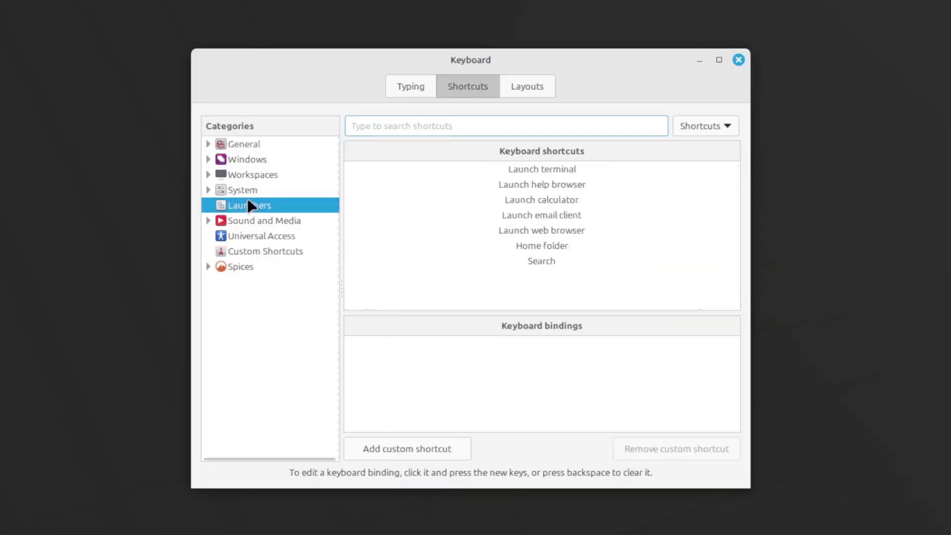
{"action": "left_click", "coordinate": [543, 173]}
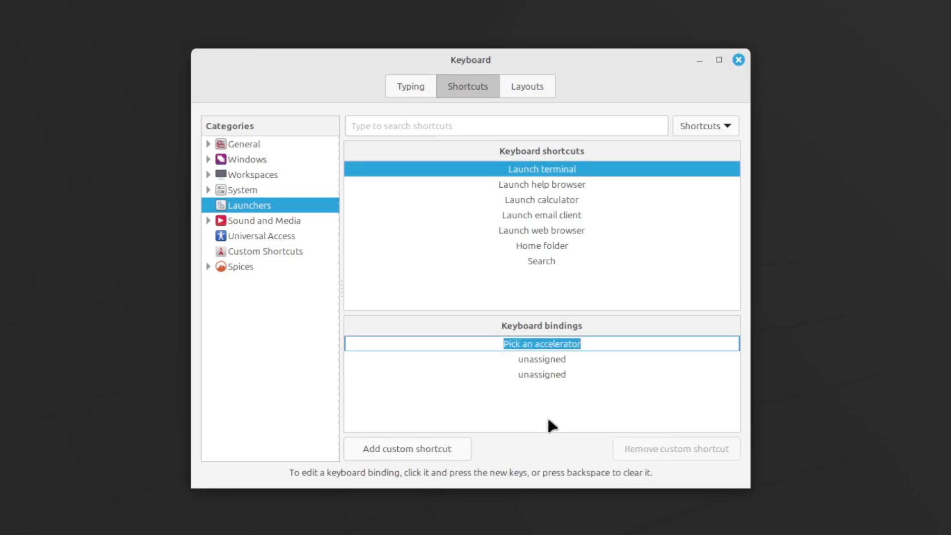
{"action": "key", "text": "super+Return"}
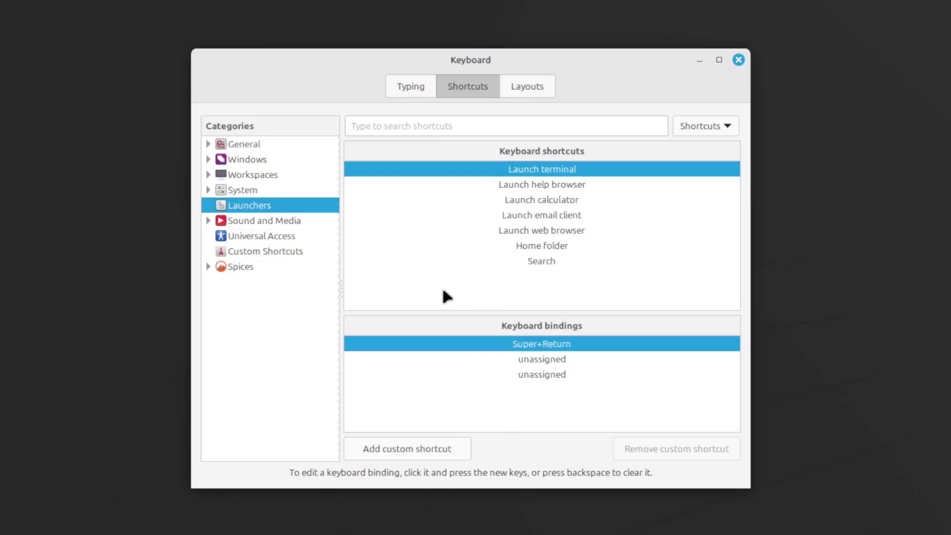
Bind Launch web browser to Super+B and Home folder to Super+F.
{"action": "left_click", "coordinate": [556, 230]}
{"action": "left_click", "coordinate": [545, 346]}
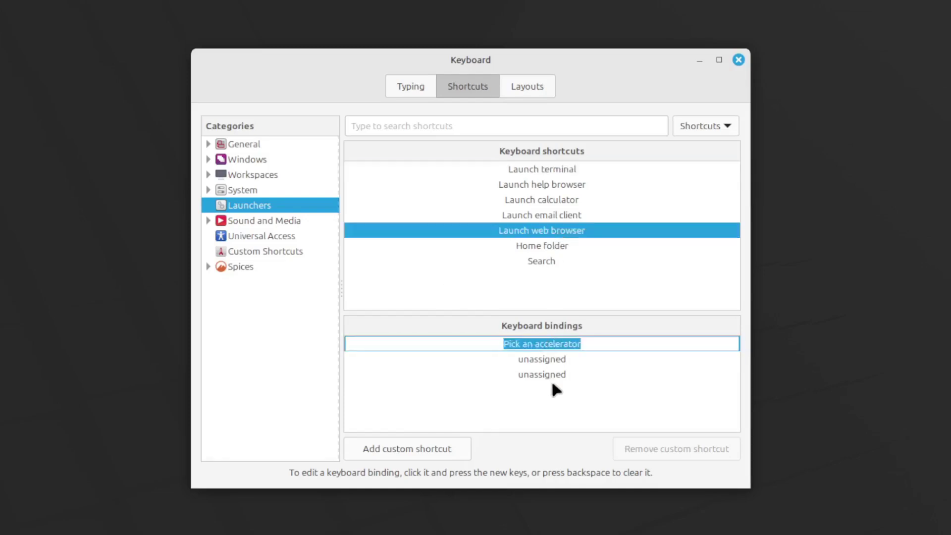
{"action": "key", "text": "super+b"}
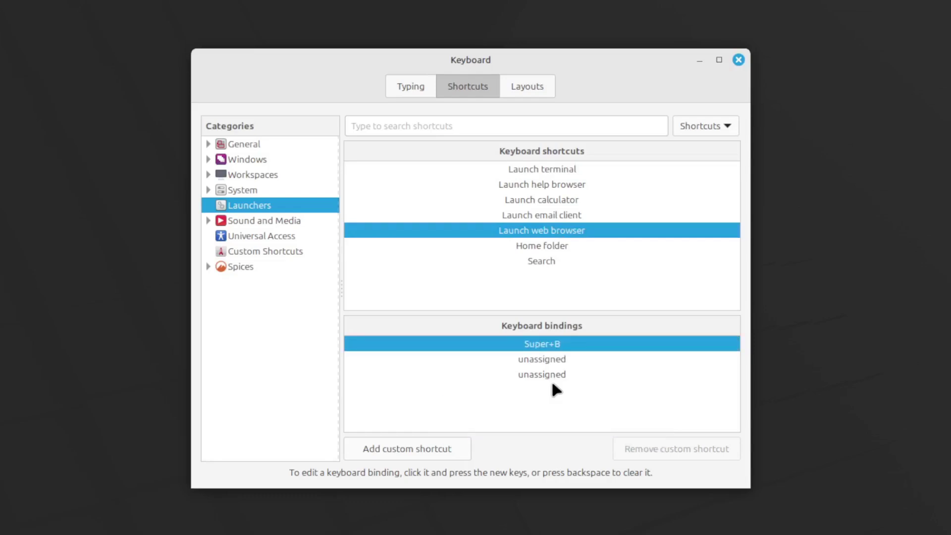
{"action": "left_click", "coordinate": [557, 246]}
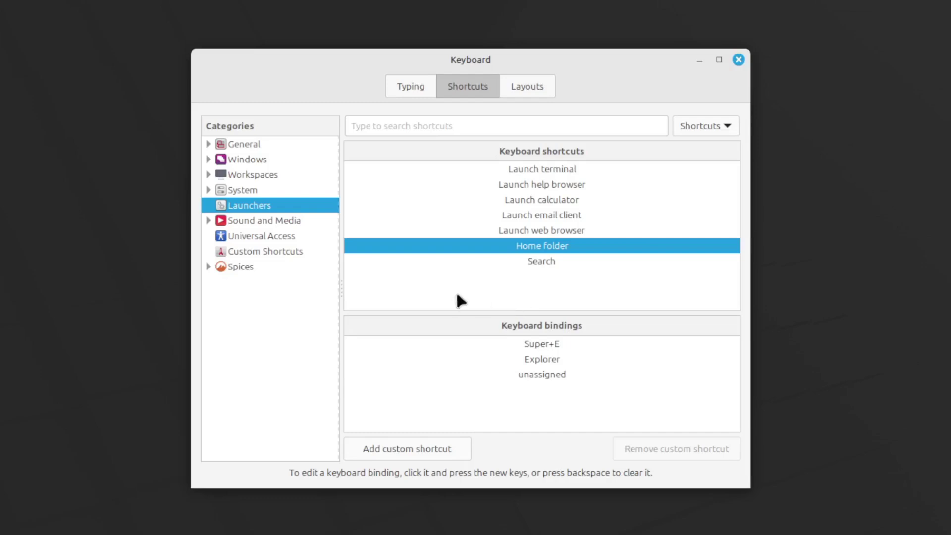
{"action": "left_click", "coordinate": [548, 342]}
{"action": "key", "text": "super+f"}
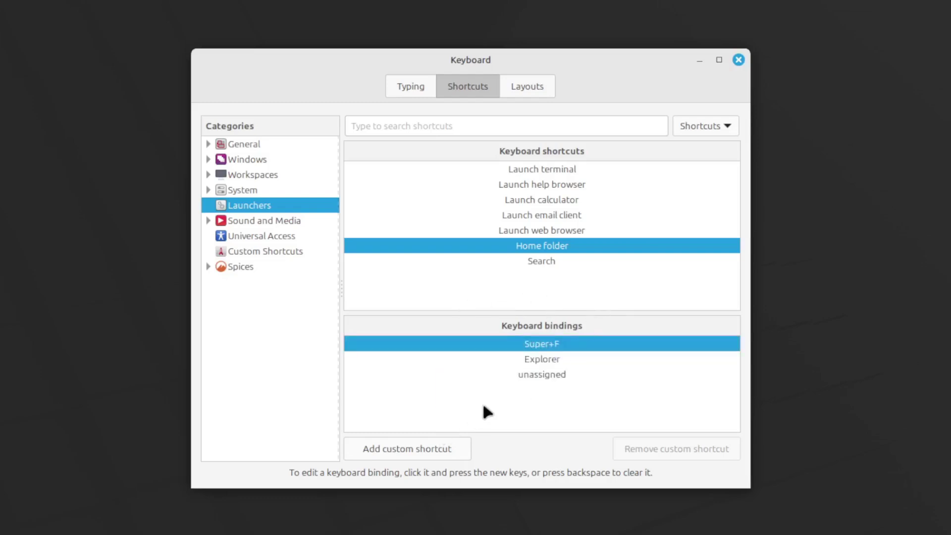
{"action": "left_click", "coordinate": [272, 253]}
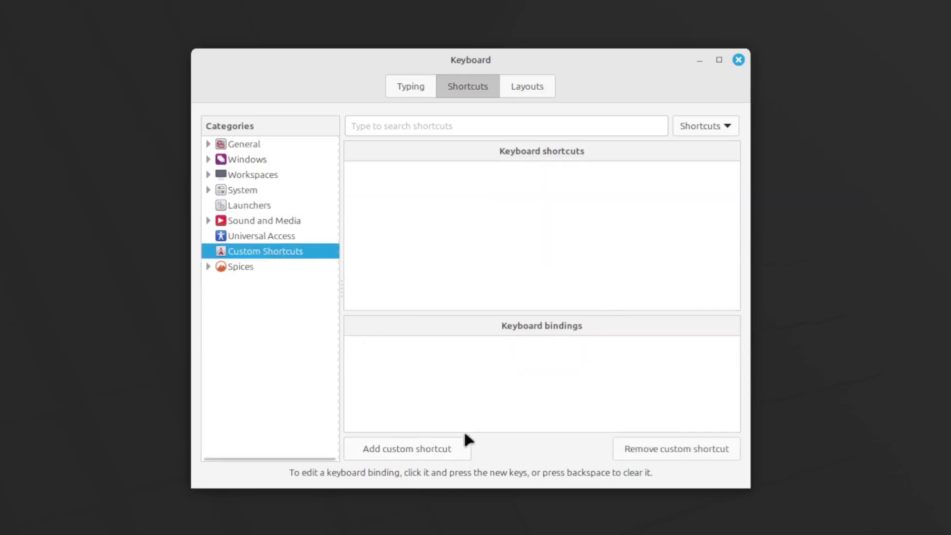
Add a custom shortcut named 'rofi' running 'rofi -show drun', bound to Super+D.
{"action": "left_click", "coordinate": [460, 445]}
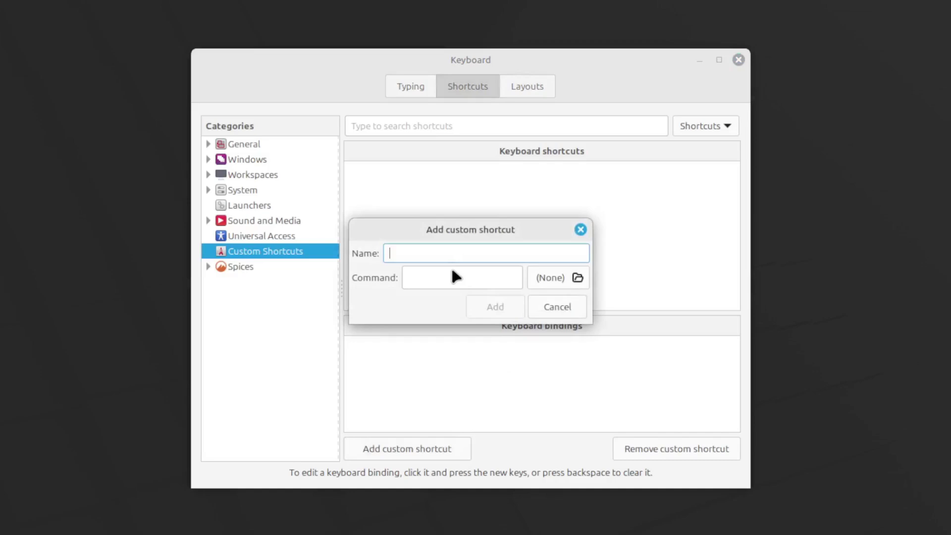
{"action": "type", "text": "rofi"}
{"action": "left_click", "coordinate": [452, 269]}
{"action": "type", "text": "ro"}
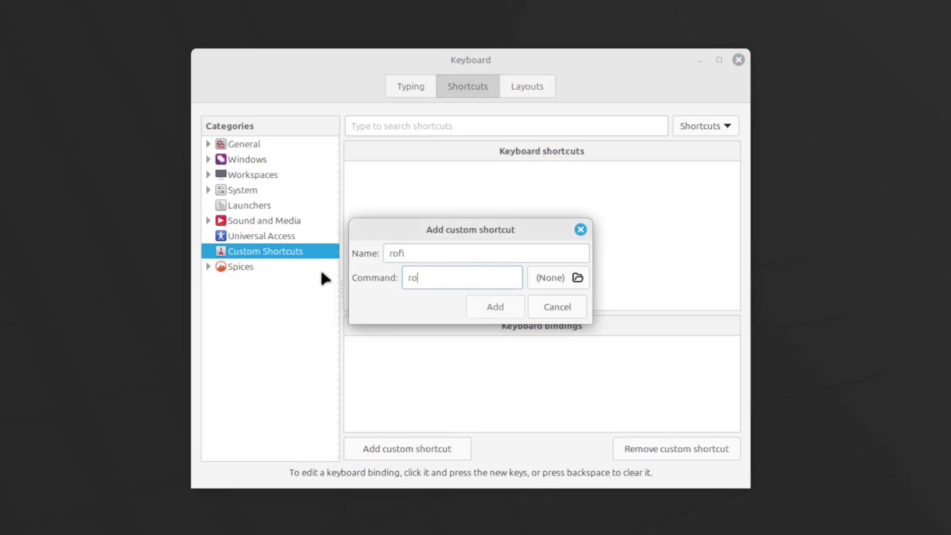
{"action": "type", "text": "fi -show drun"}
{"action": "left_click", "coordinate": [495, 305]}
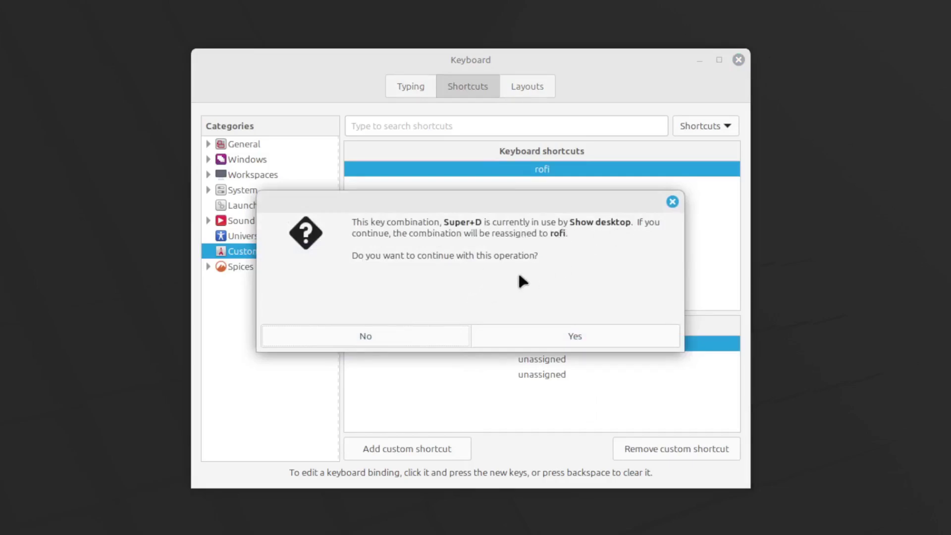
{"action": "left_click", "coordinate": [555, 342]}
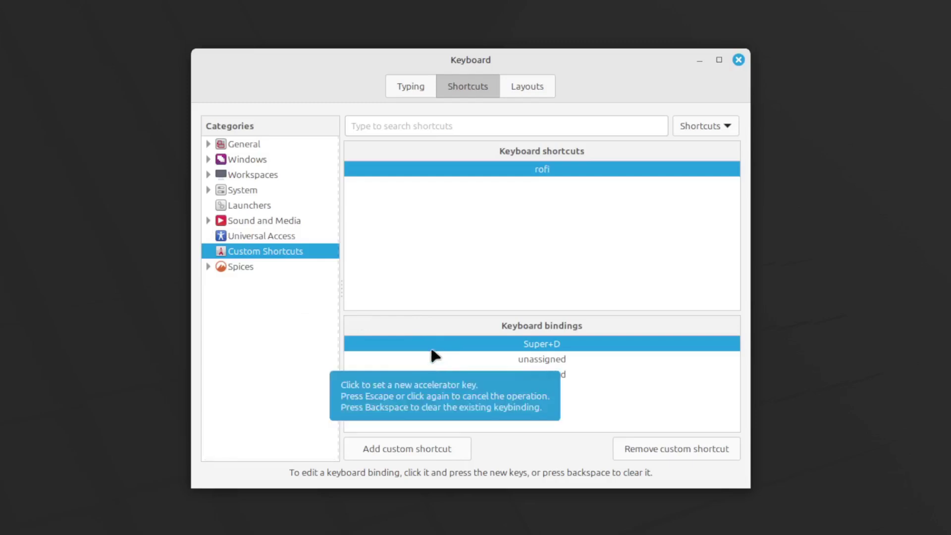
Rebind the Close window shortcut to Super+Q and close Keyboard settings.
{"action": "left_click", "coordinate": [245, 158]}
{"action": "left_click", "coordinate": [536, 222]}
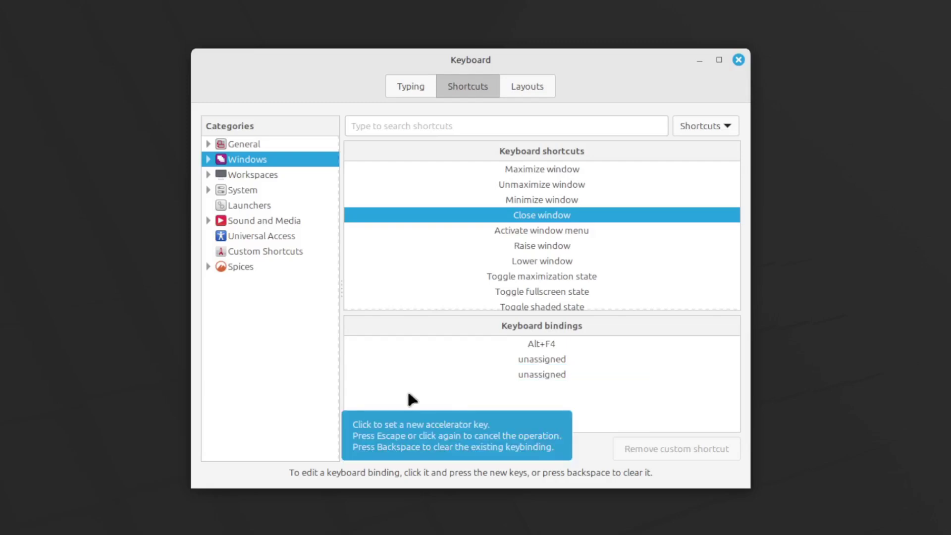
{"action": "left_click", "coordinate": [545, 343]}
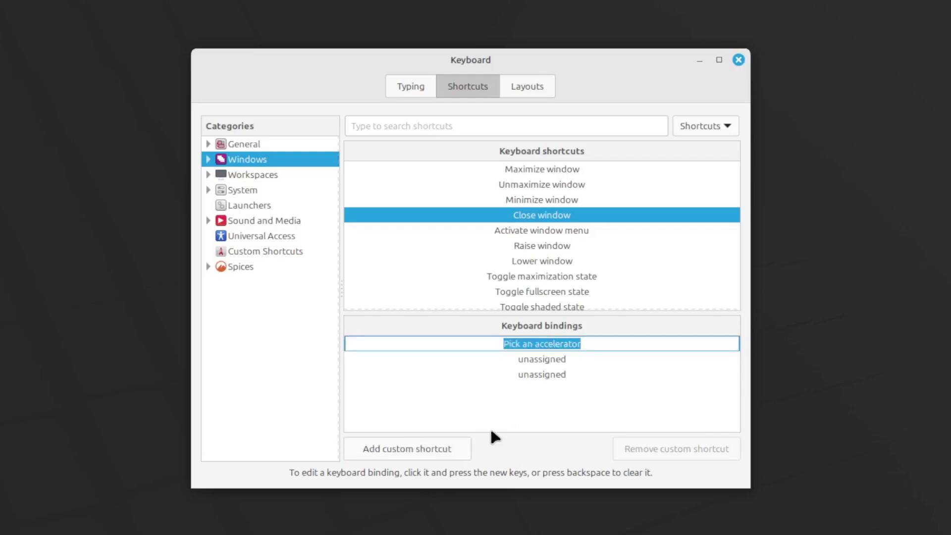
{"action": "key", "text": "super+q"}
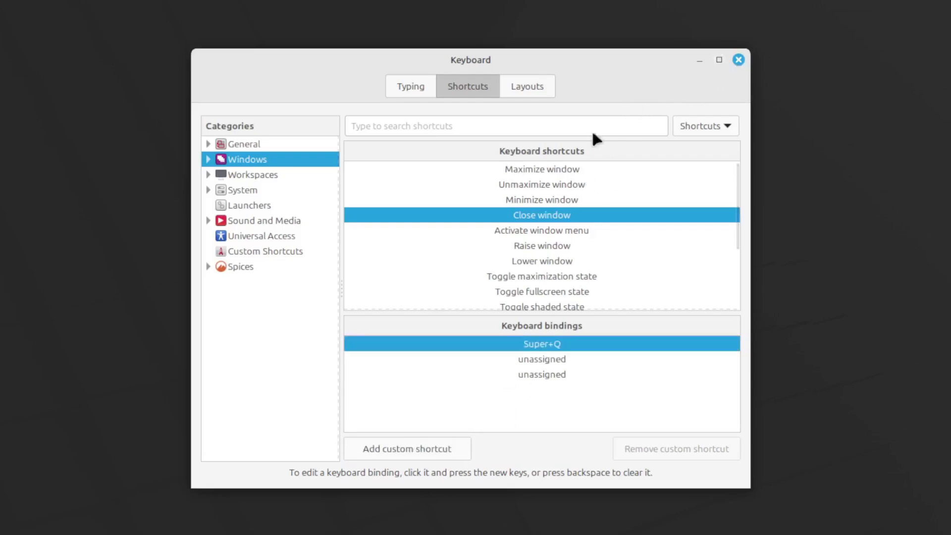
{"action": "key", "text": "super+q"}
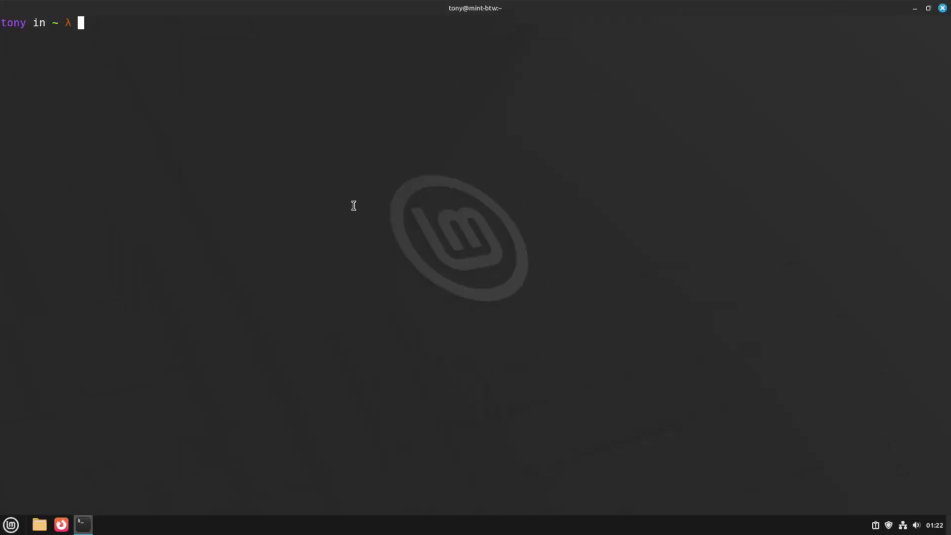
Close the terminal and launch Calculator from the Rofi launcher with a 'cal' search.
{"action": "key", "text": "super+q"}
{"action": "key", "text": "Return"}
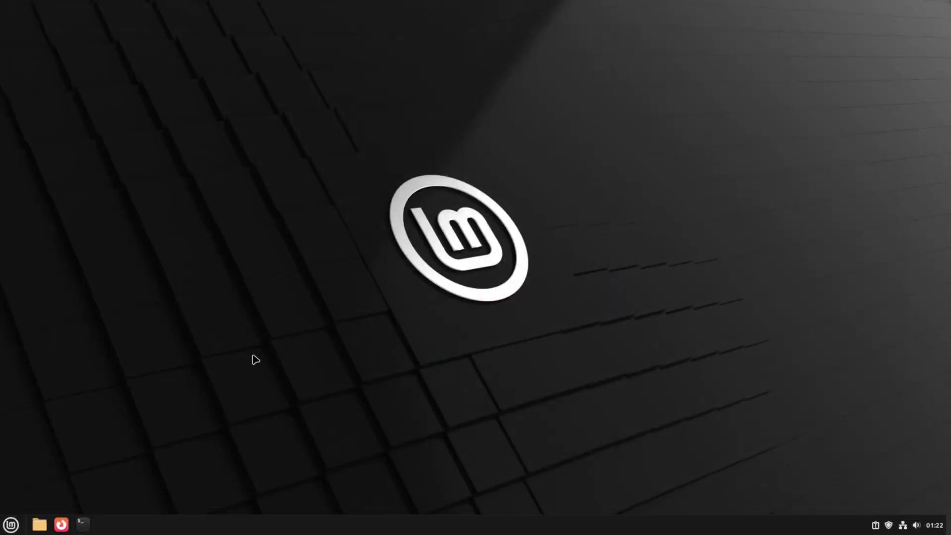
{"action": "key", "text": "super+d"}
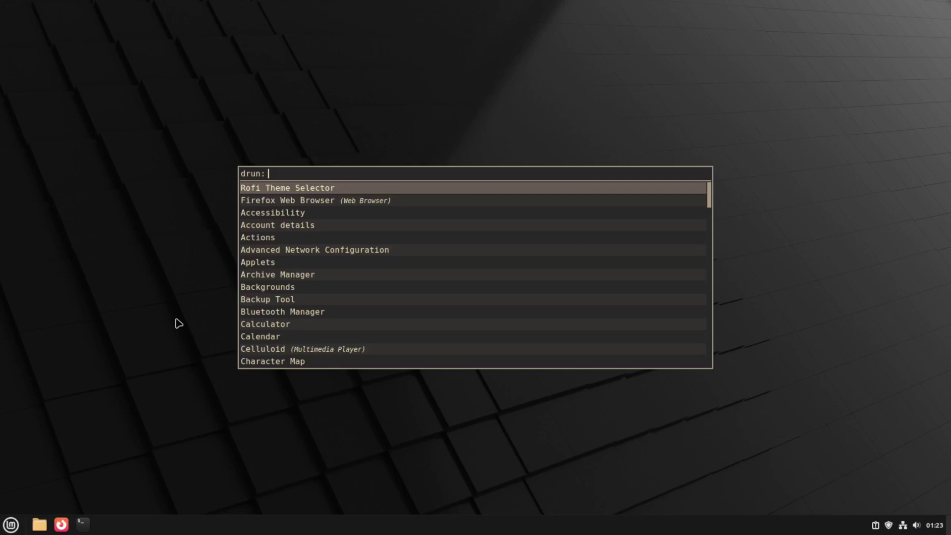
{"action": "type", "text": "cal"}
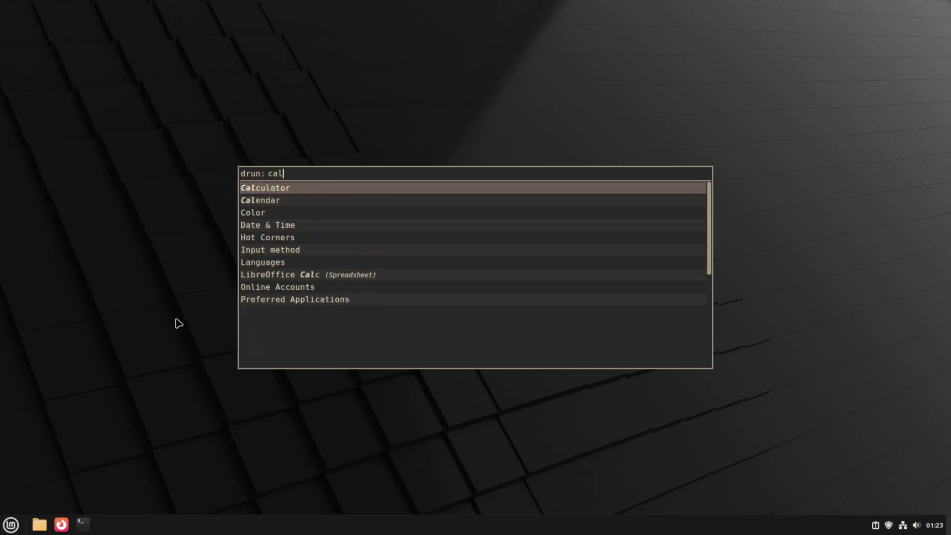
{"action": "key", "text": "Return"}
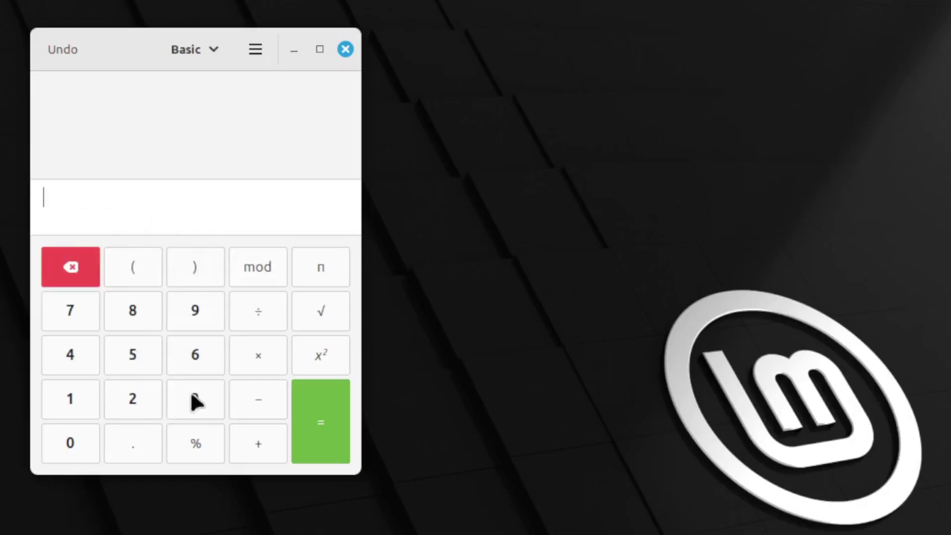
Enter 3.141 on the Calculator keypad, then bring up the Home folder in Nemo.
{"action": "left_click", "coordinate": [190, 404]}
{"action": "left_click", "coordinate": [154, 432]}
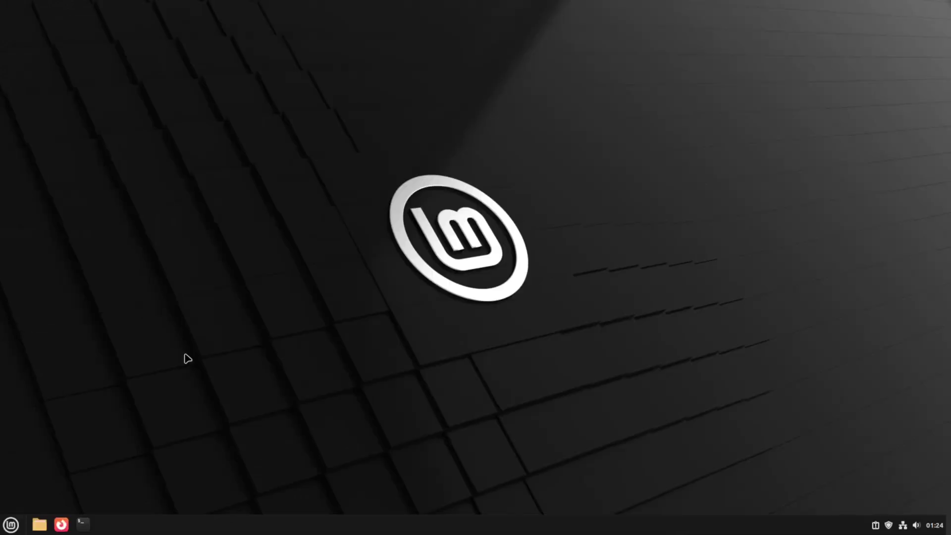
{"action": "key", "text": "super+e"}
Tile the Nemo window to the left half, then open and close a terminal.
{"action": "key", "text": "super+Left"}
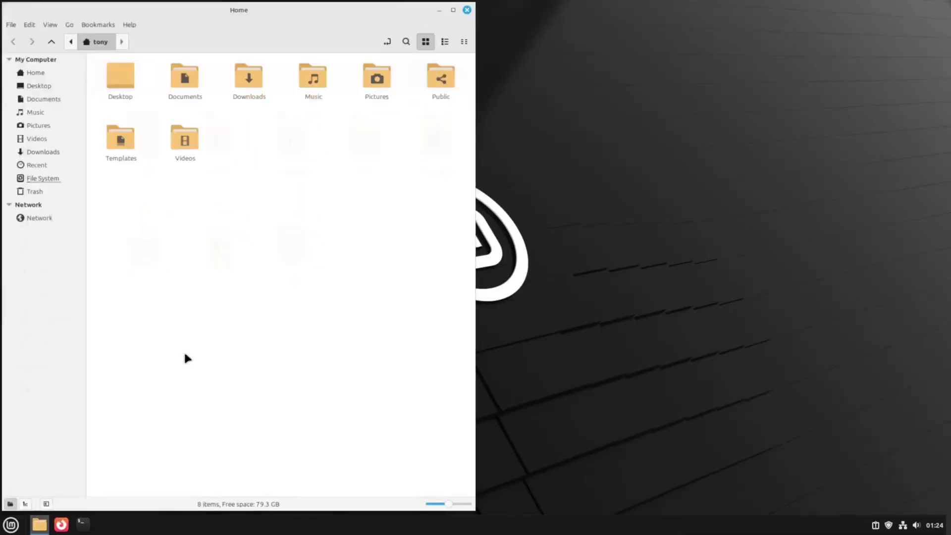
{"action": "key", "text": "ctrl+alt+t"}
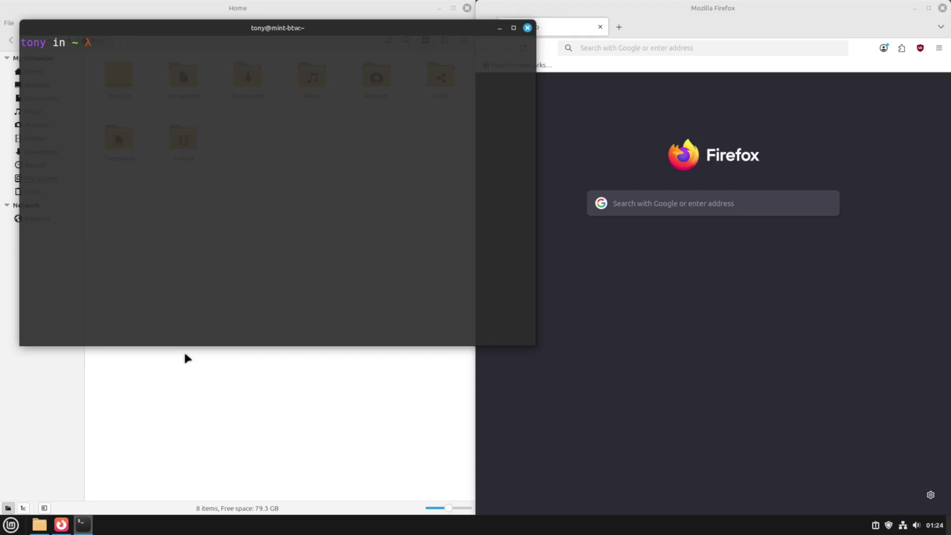
{"action": "key", "text": "alt+F4"}
{"action": "key", "text": "alt+F4"}
{"action": "key", "text": "alt+F4"}
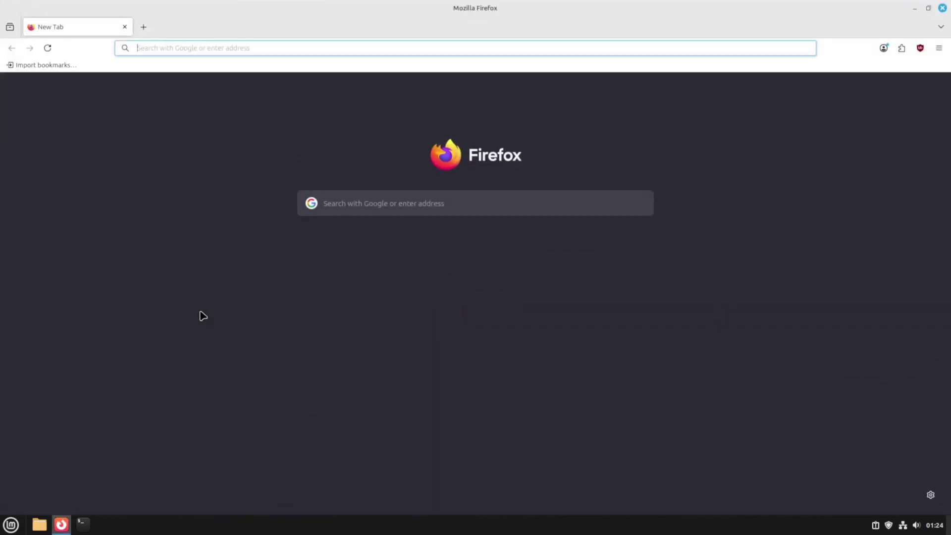
Search 'gruvbox gtk theme' and download Gruvbox-Dark-BL-MB.zip from gnome-look.org.
{"action": "type", "text": "gruvbox gt"}
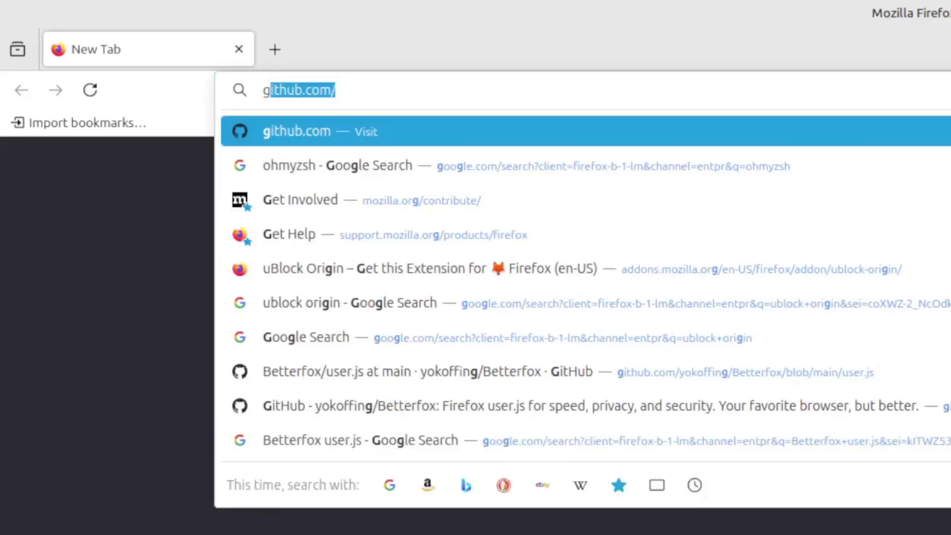
{"action": "type", "text": "k theme"}
{"action": "key", "text": "Return"}
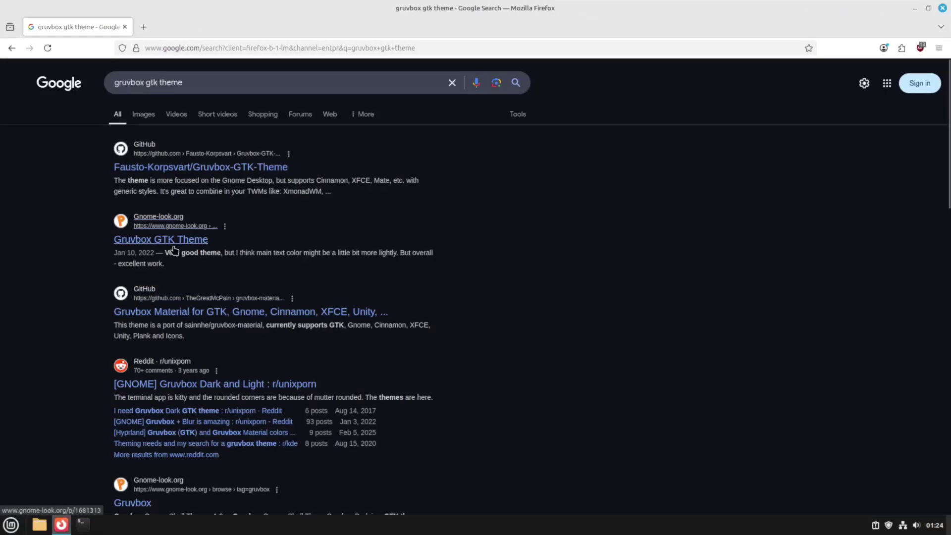
{"action": "left_click", "coordinate": [173, 239]}
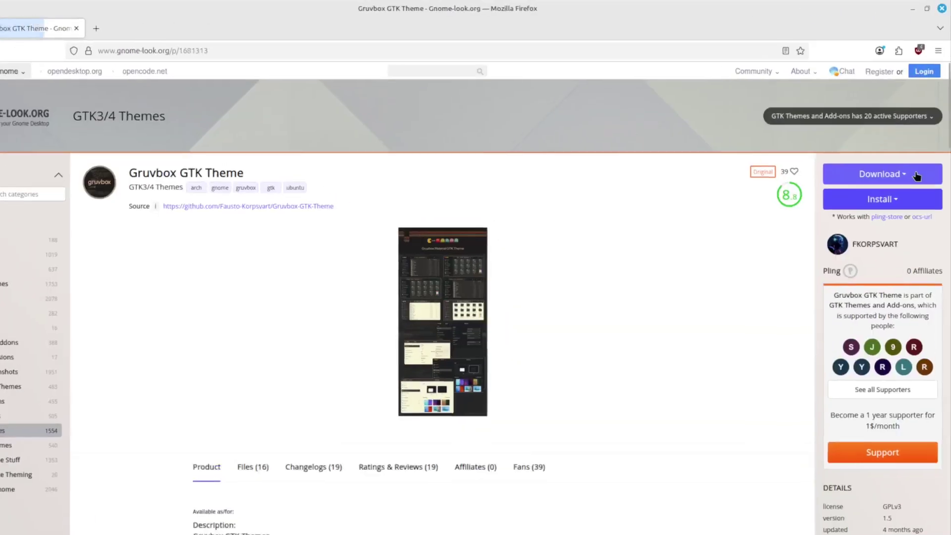
{"action": "left_click", "coordinate": [887, 177]}
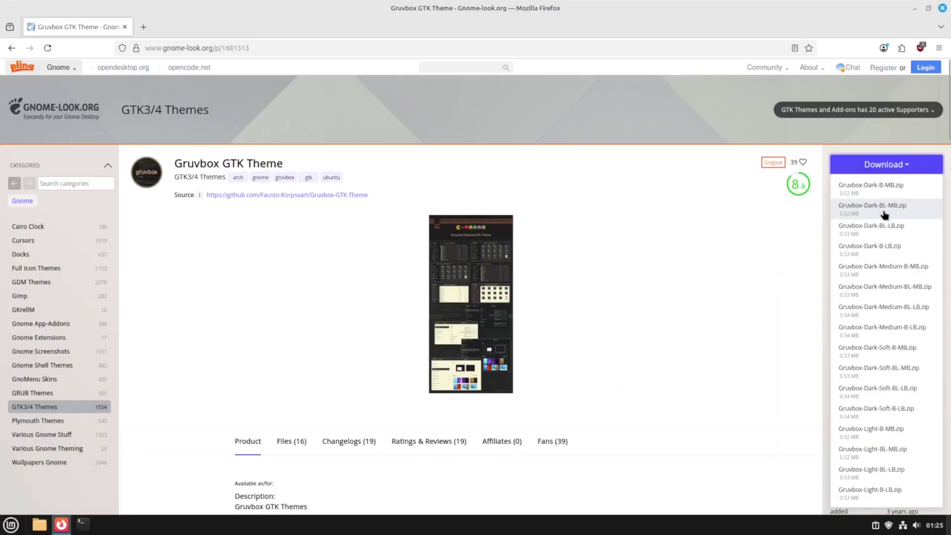
{"action": "left_click", "coordinate": [884, 212]}
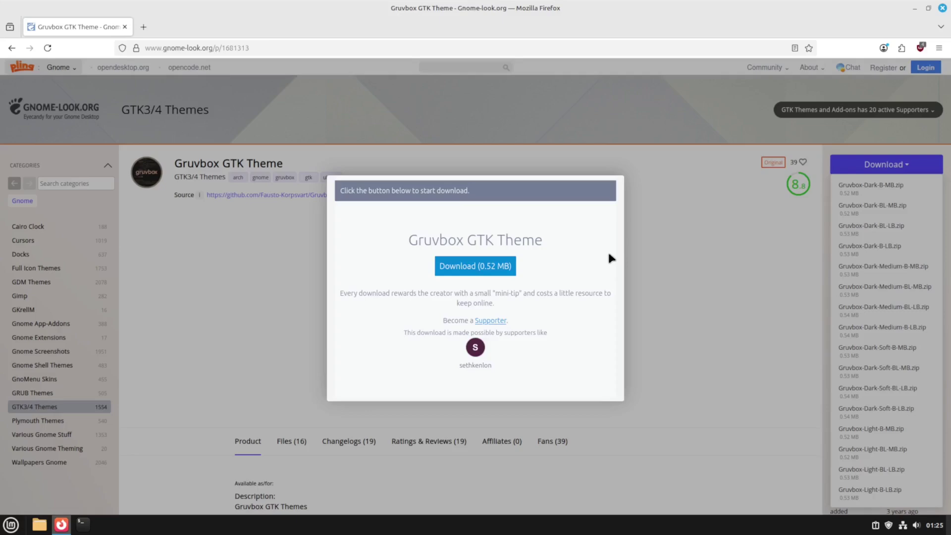
{"action": "left_click", "coordinate": [471, 274]}
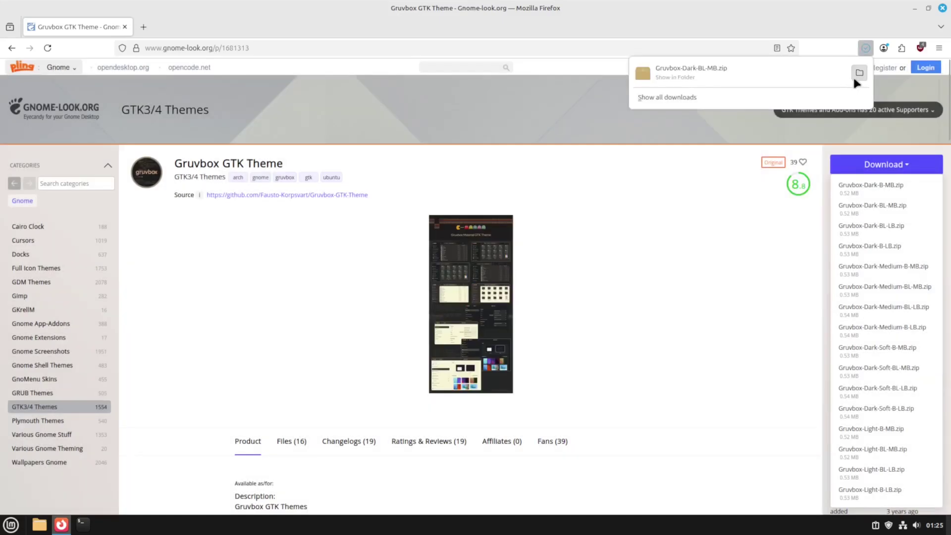
Extract Gruvbox-Dark-BL-MB.zip in Downloads, delete the zip, and close the folder window.
{"action": "left_click", "coordinate": [855, 77]}
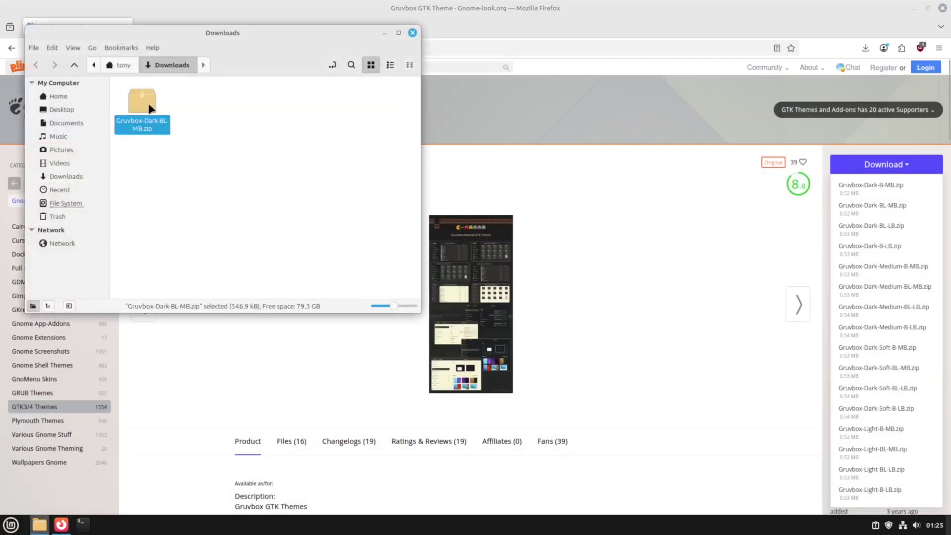
{"action": "right_click", "coordinate": [151, 108]}
{"action": "left_click", "coordinate": [187, 258]}
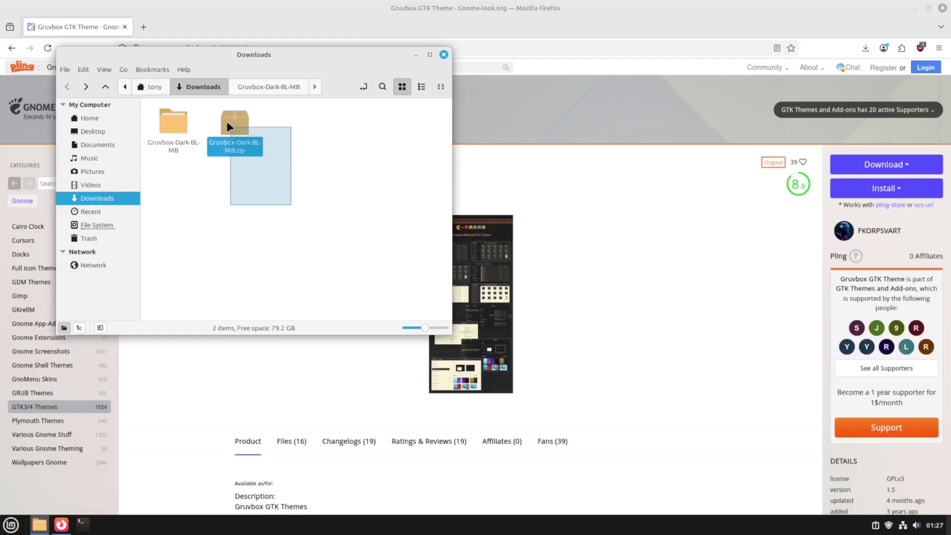
{"action": "left_click_drag", "start_coordinate": [226, 121], "coordinate": [233, 128]}
{"action": "key", "text": "Delete"}
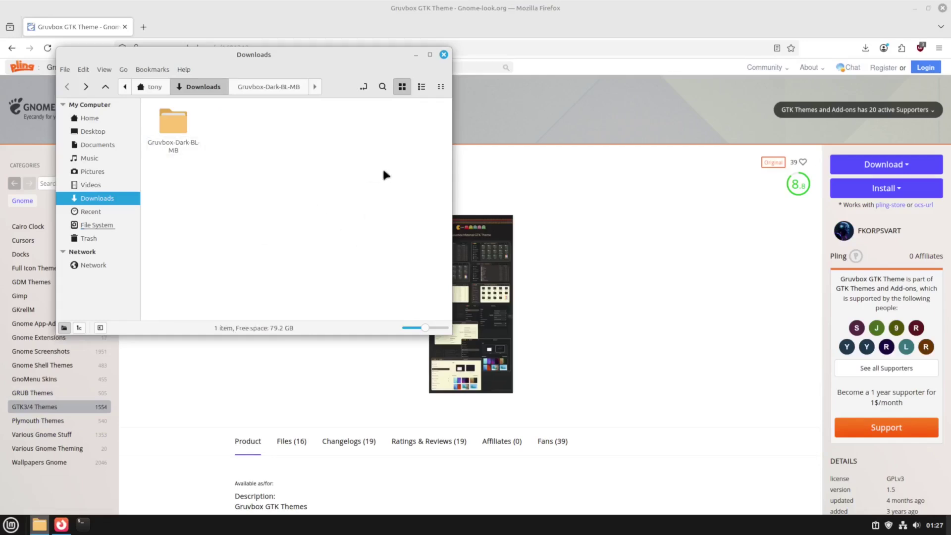
{"action": "key", "text": "ctrl+w"}
In a new terminal, run cp -r Downloads/Gruvbox-Dark-BL-MB/* .themes to install the theme.
{"action": "key", "text": "super+d"}
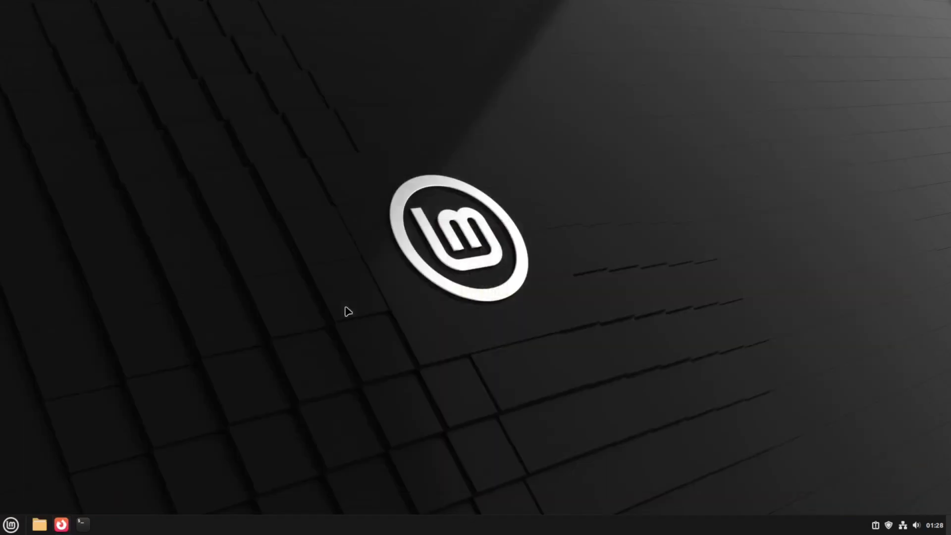
{"action": "key", "text": "ctrl+alt+t"}
{"action": "key", "text": "super+Up"}
{"action": "key", "text": "super+Up"}
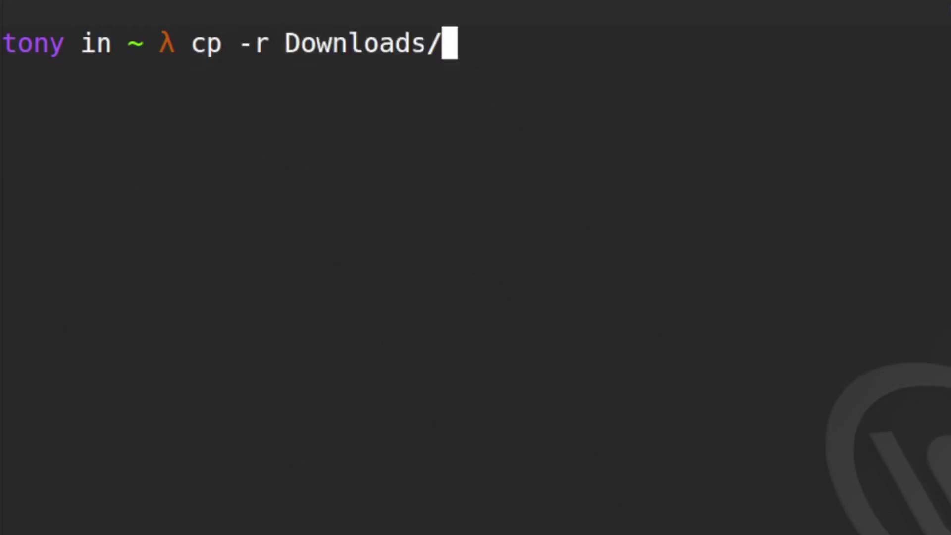
{"action": "key", "text": "Tab"}
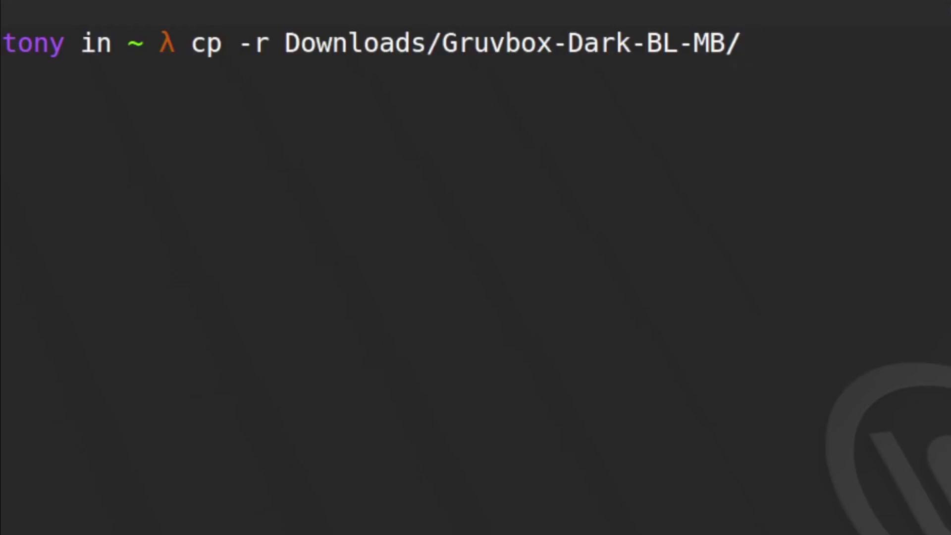
{"action": "type", "text": "* .themes"}
{"action": "key", "text": "Return"}
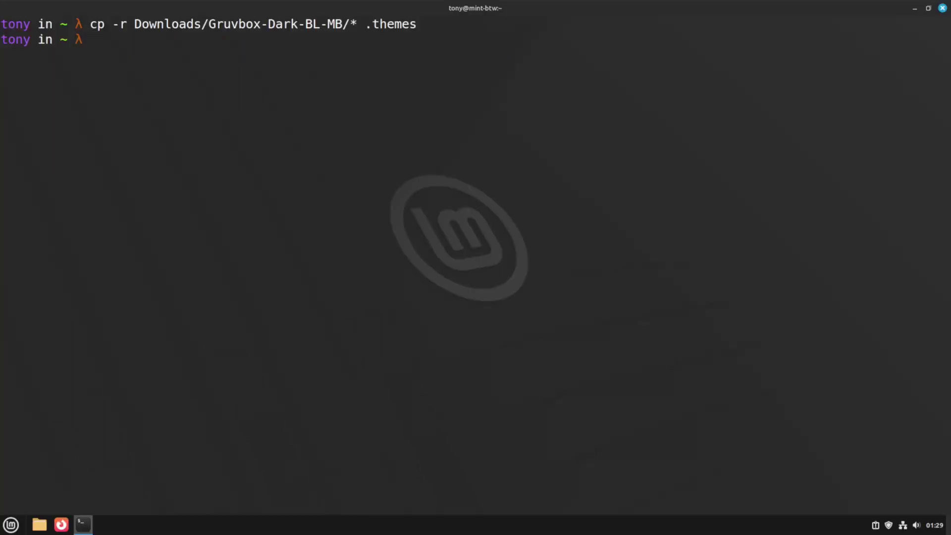
{"action": "key", "text": "super+d"}
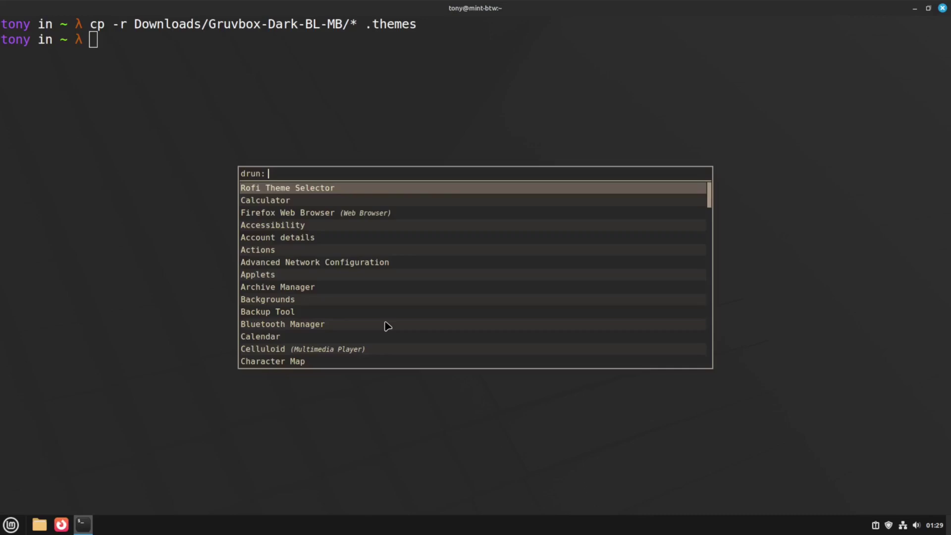
Launch Themes from Rofi, set Applications and Desktop themes to Gruvbox-Dark, then close it.
{"action": "type", "text": "themes"}
{"action": "key", "text": "Return"}
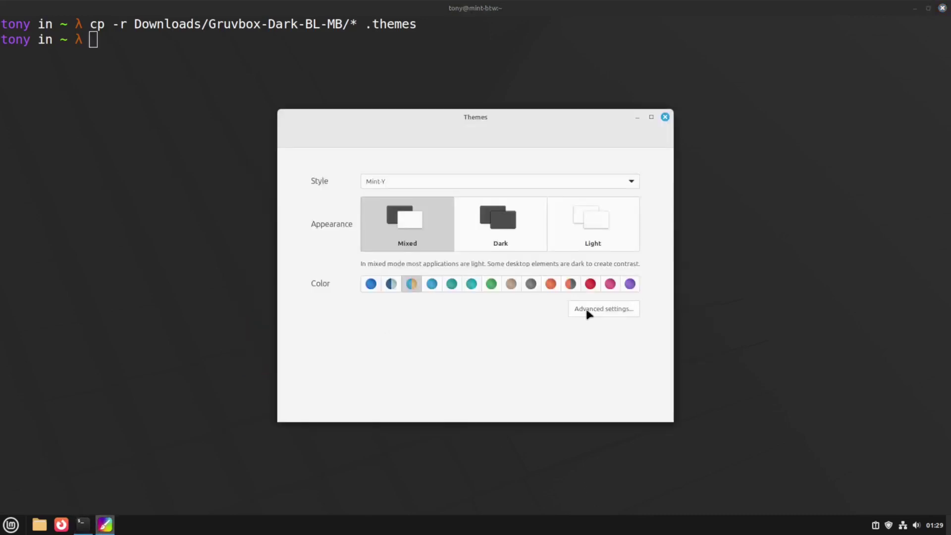
{"action": "left_click", "coordinate": [586, 307]}
{"action": "left_click", "coordinate": [592, 232]}
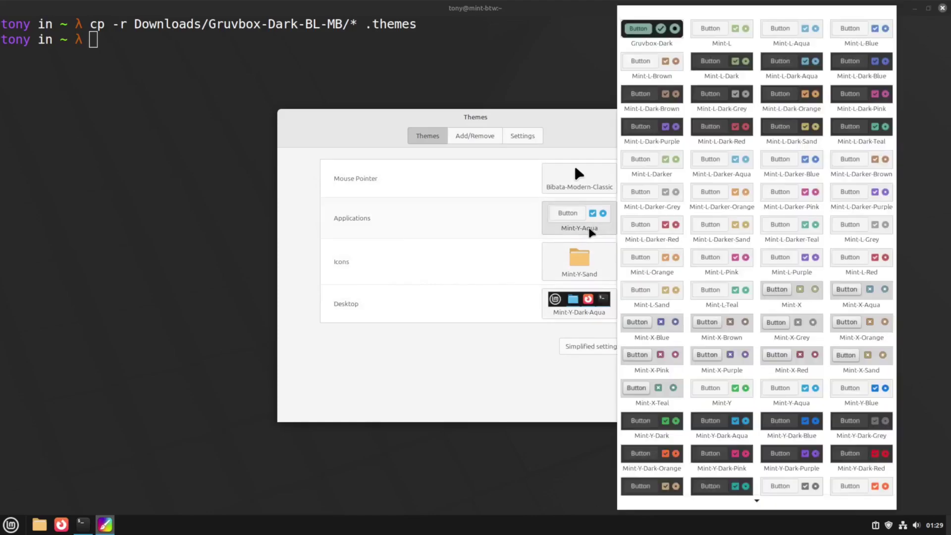
{"action": "left_click", "coordinate": [674, 43]}
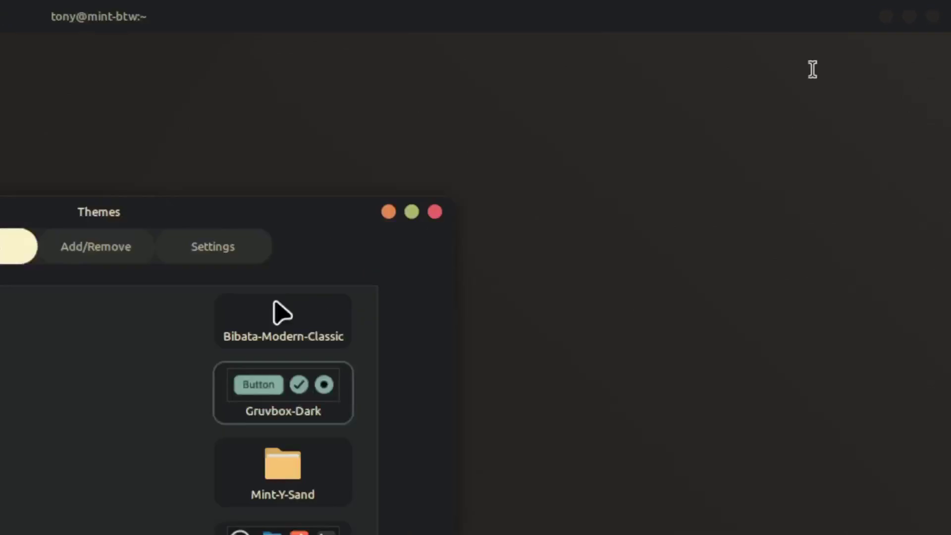
{"action": "left_click", "coordinate": [552, 315]}
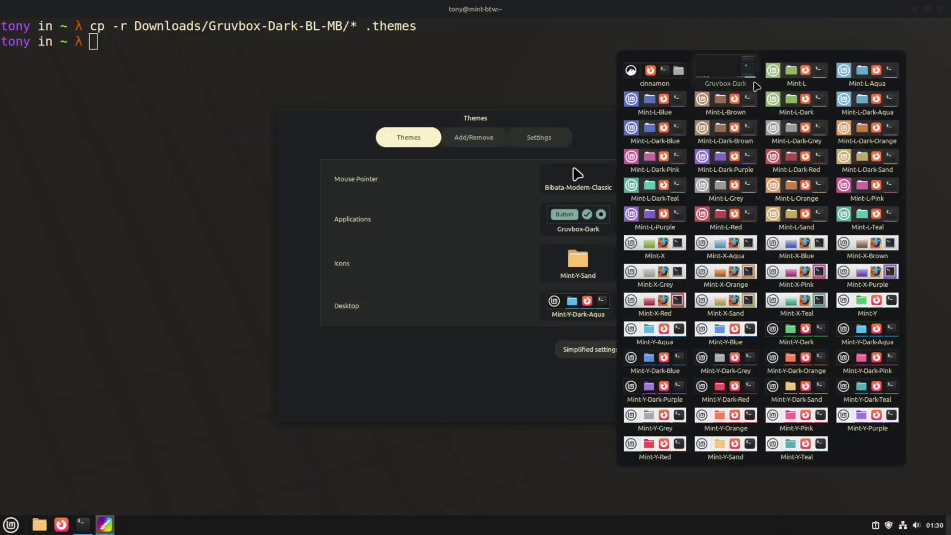
{"action": "left_click", "coordinate": [754, 82]}
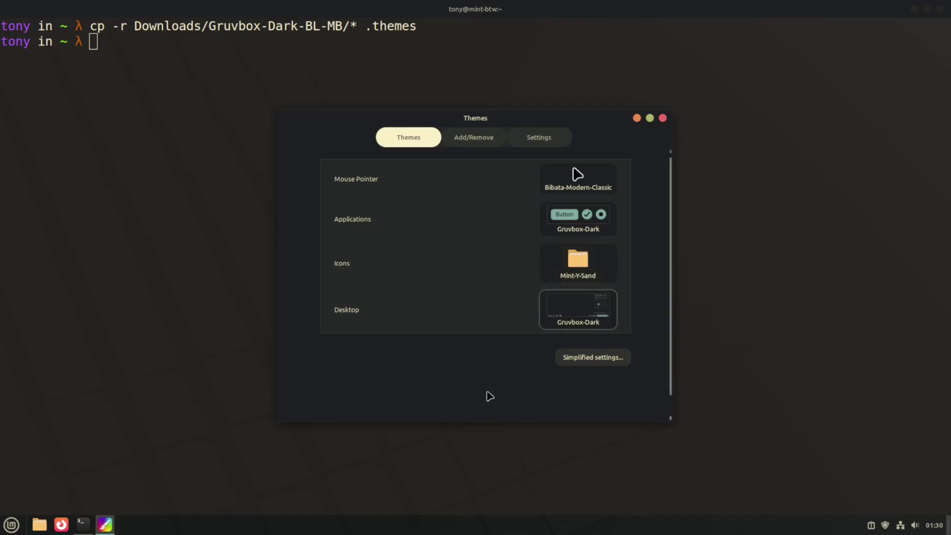
{"action": "key", "text": "alt+F4"}
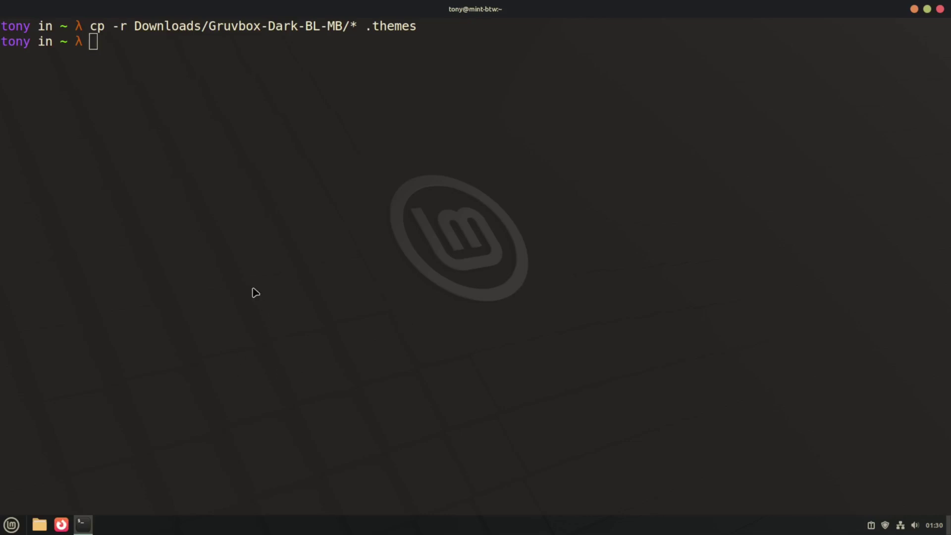
Search 'gruvbox icons' and download gruvbox-plus-icon-pack.6.2.0.tar.gz from the Gruvbox Plus Icon Pack page.
{"action": "key", "text": "super+d"}
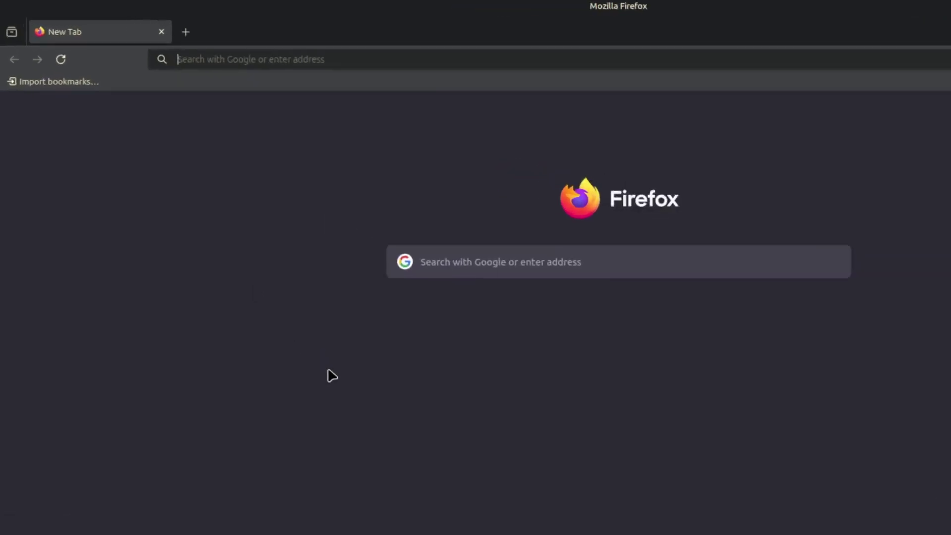
{"action": "type", "text": "gruvbox icons"}
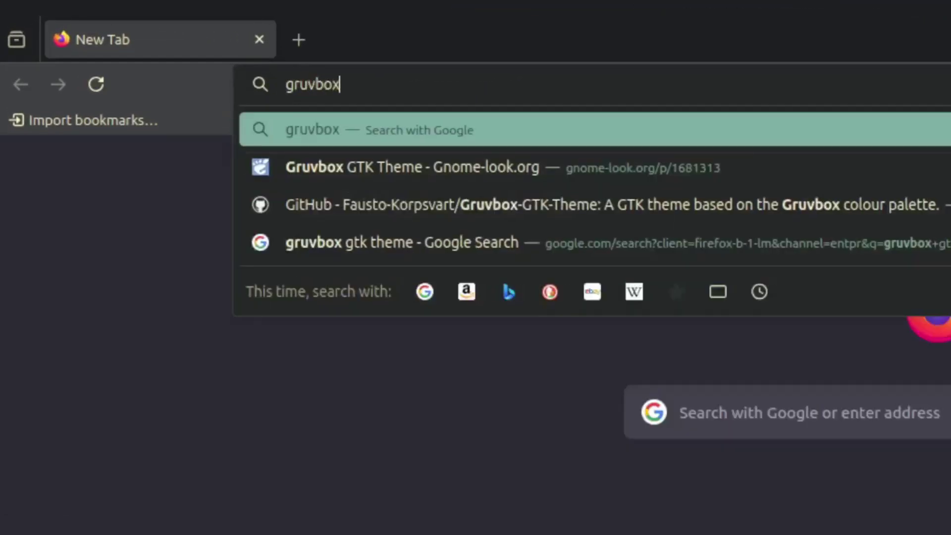
{"action": "key", "text": "Return"}
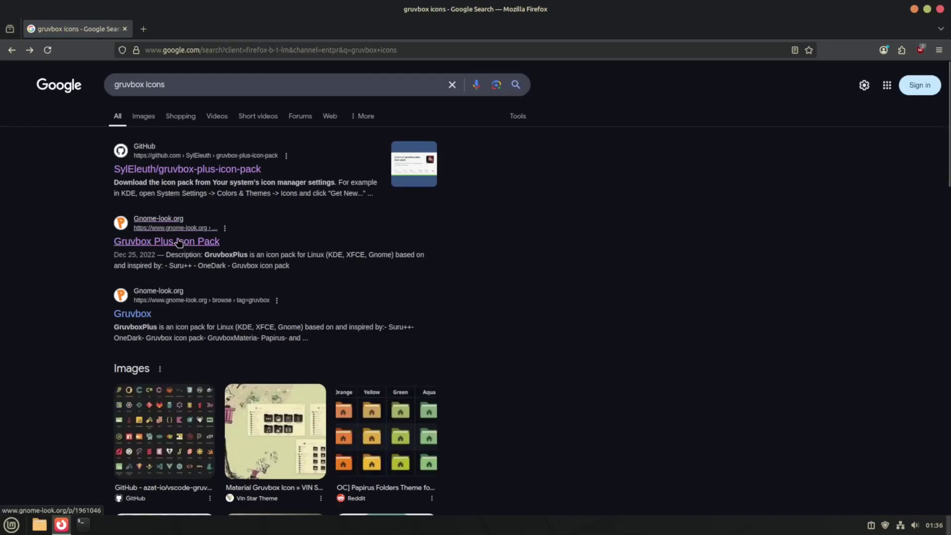
{"action": "left_click", "coordinate": [178, 243]}
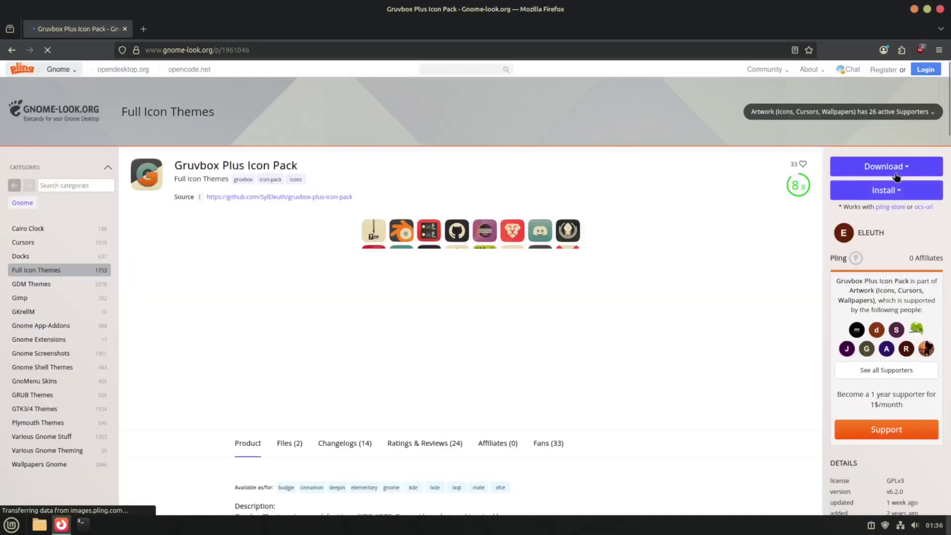
{"action": "left_click", "coordinate": [900, 171]}
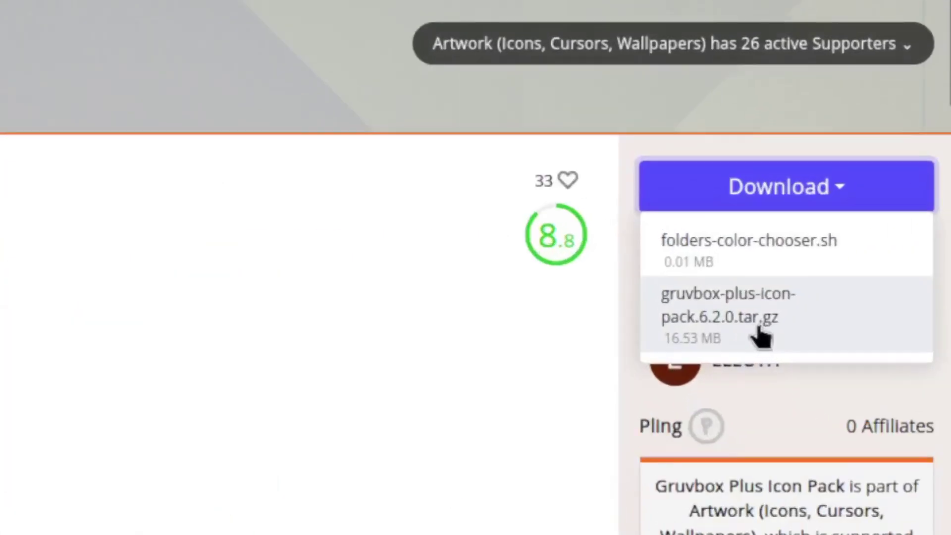
{"action": "left_click", "coordinate": [768, 344]}
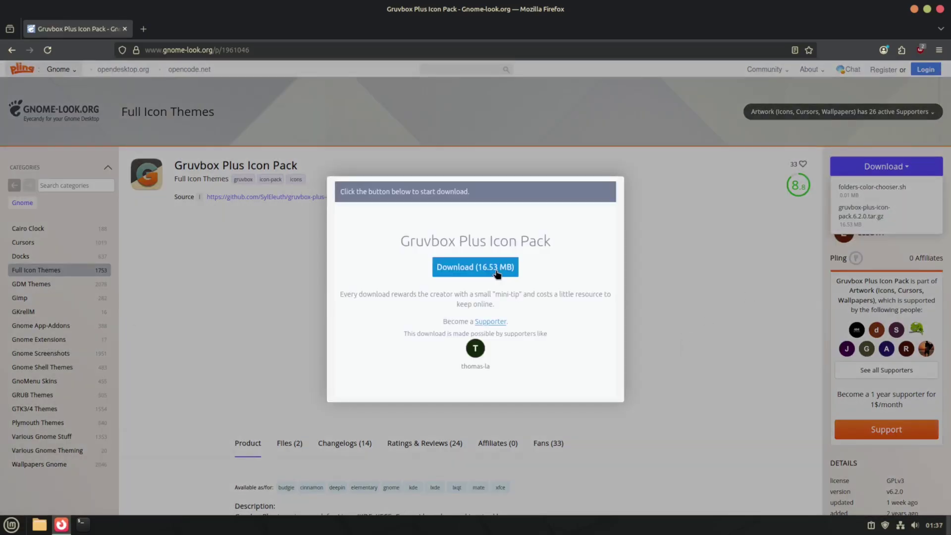
{"action": "left_click", "coordinate": [496, 270]}
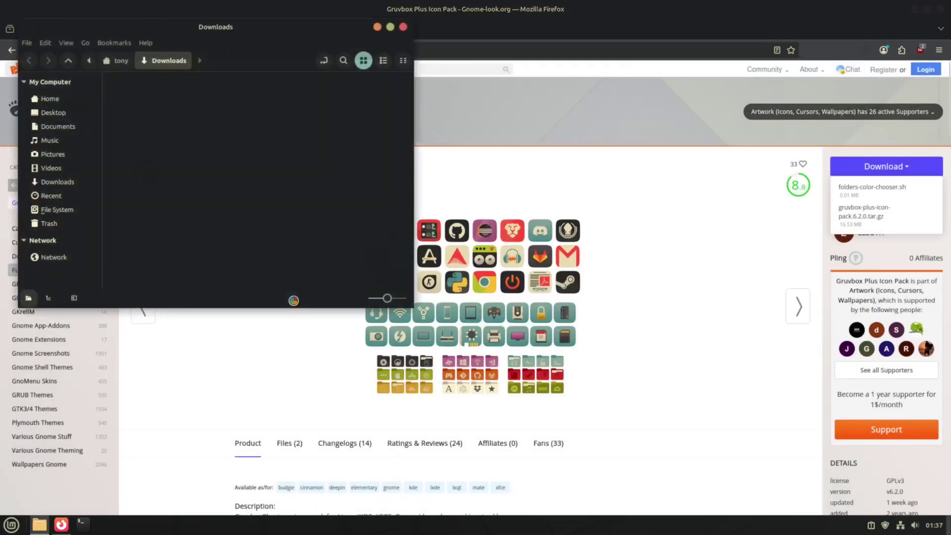
Extract gruvbox-plus-icon-pack.6.2.0.tar.gz in the Downloads folder, then close that window.
{"action": "left_click", "coordinate": [237, 204]}
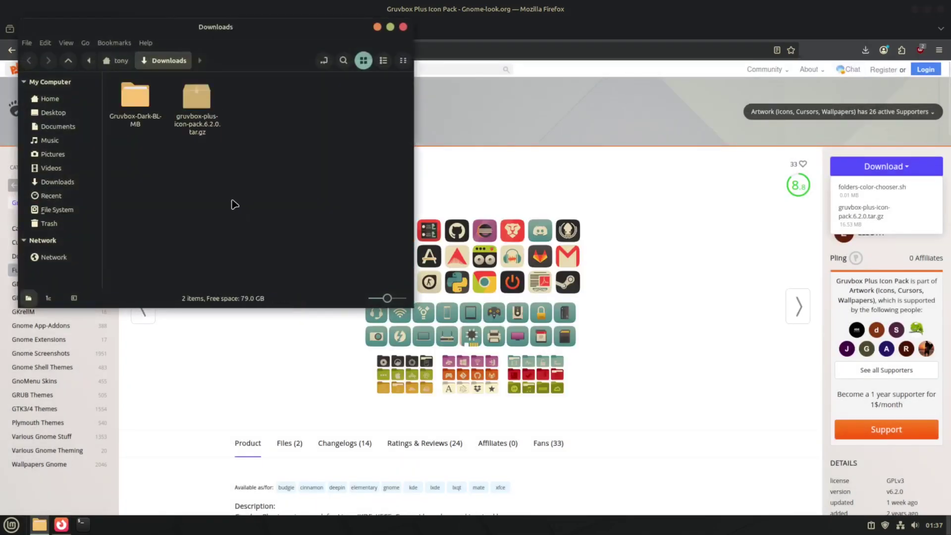
{"action": "right_click", "coordinate": [187, 123]}
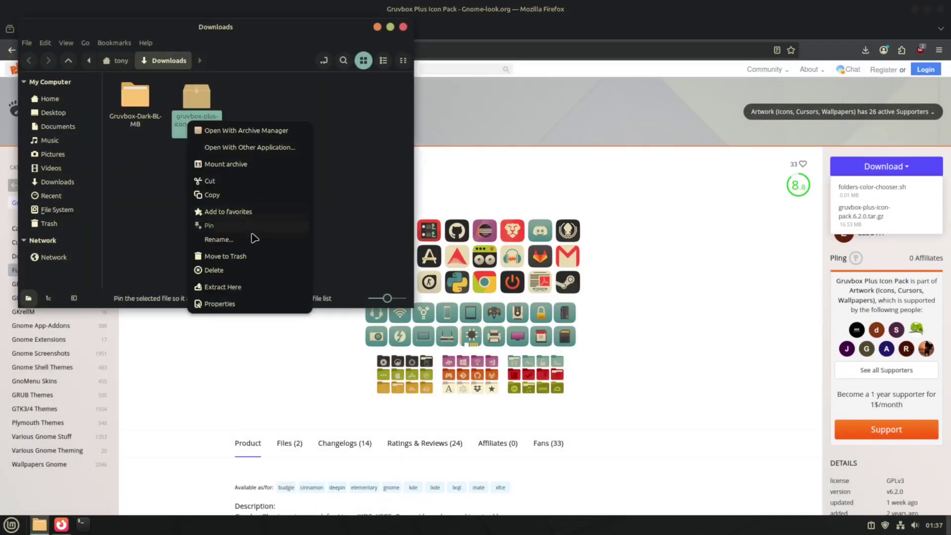
{"action": "left_click", "coordinate": [252, 289]}
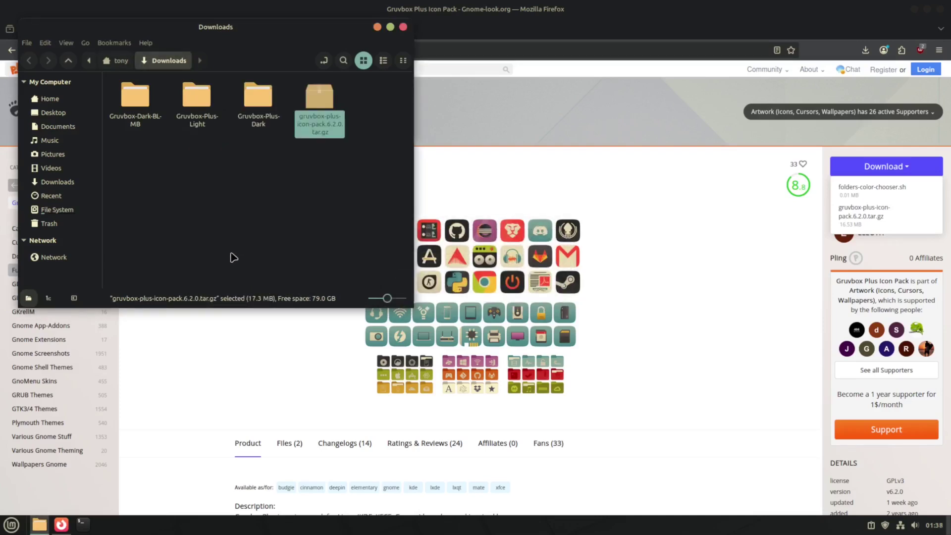
{"action": "key", "text": "alt+F4"}
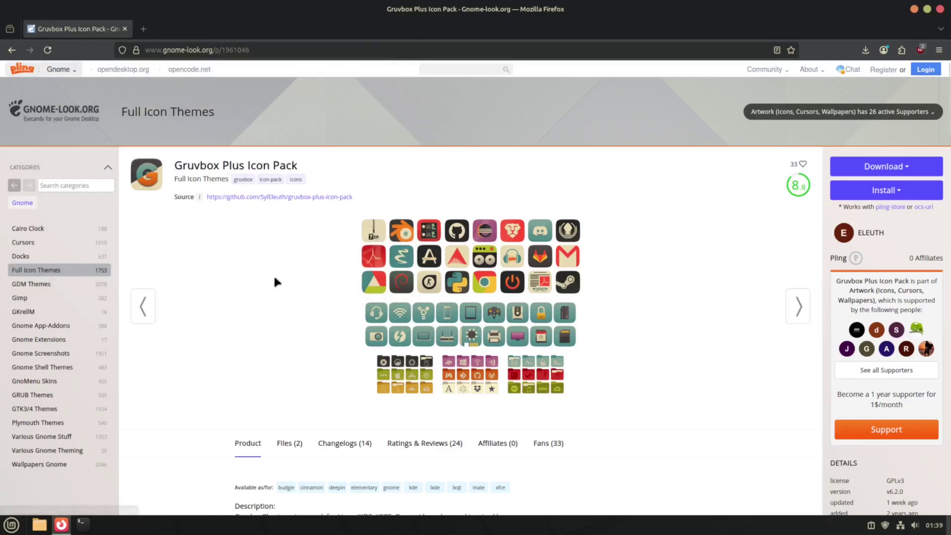
Close Firefox, run cp -rv Downloads/Gruvbox-Plus* .local/share/icons in a terminal, then clear it.
{"action": "key", "text": "ctrl+w"}
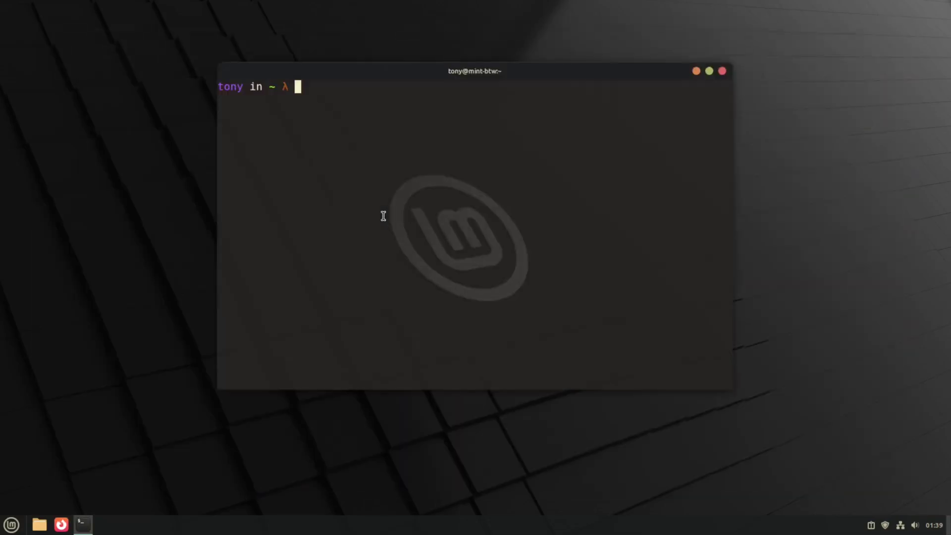
{"action": "key", "text": "super+Up"}
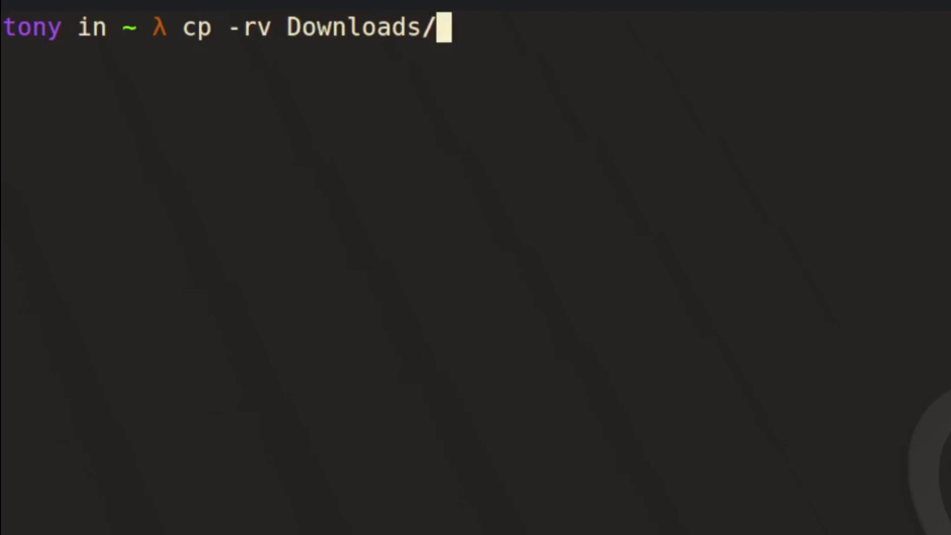
{"action": "type", "text": "Gruvbox"}
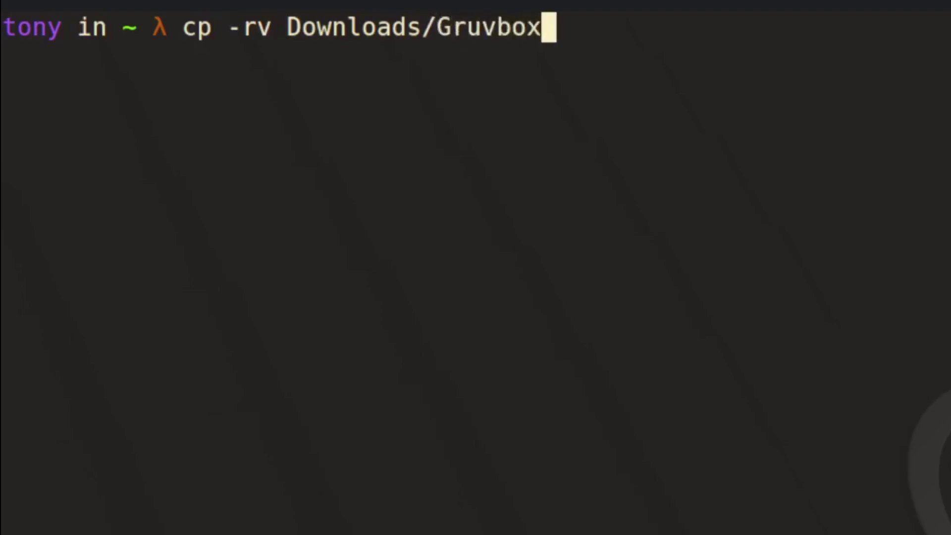
{"action": "type", "text": "-Plus"}
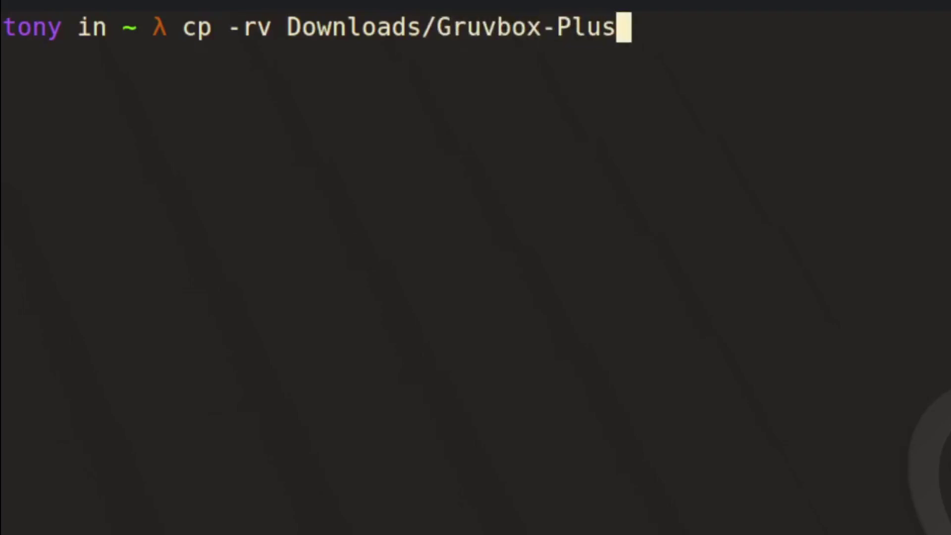
{"action": "type", "text": "*"}
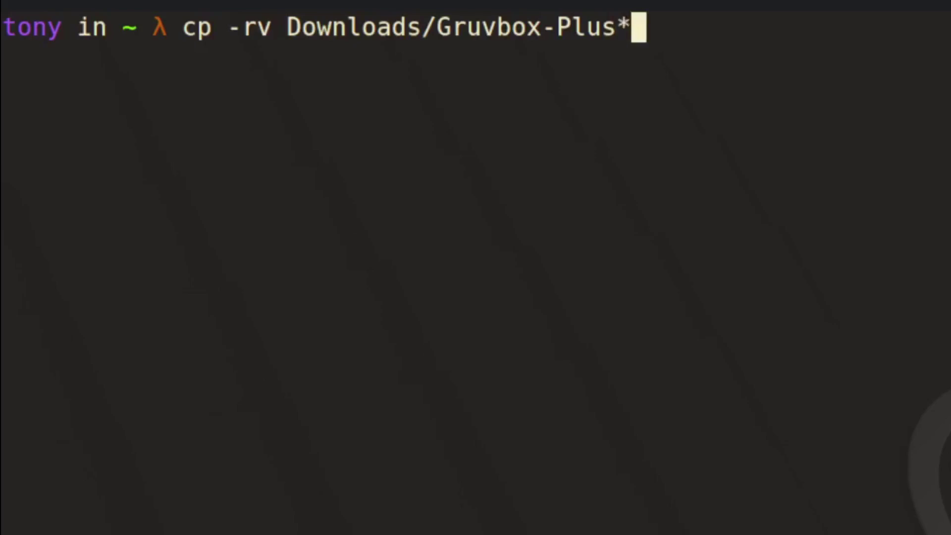
{"action": "type", "text": " ."}
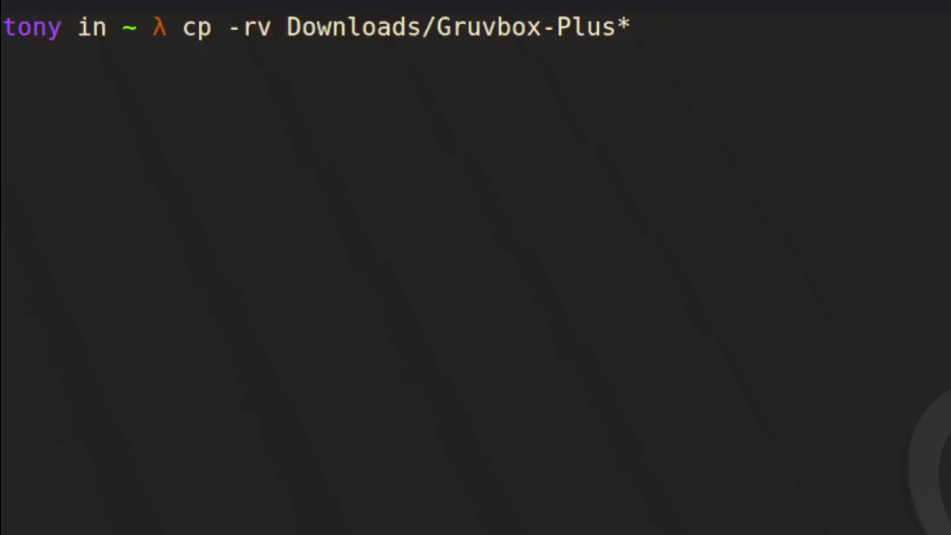
{"action": "type", "text": "local/share/ic"}
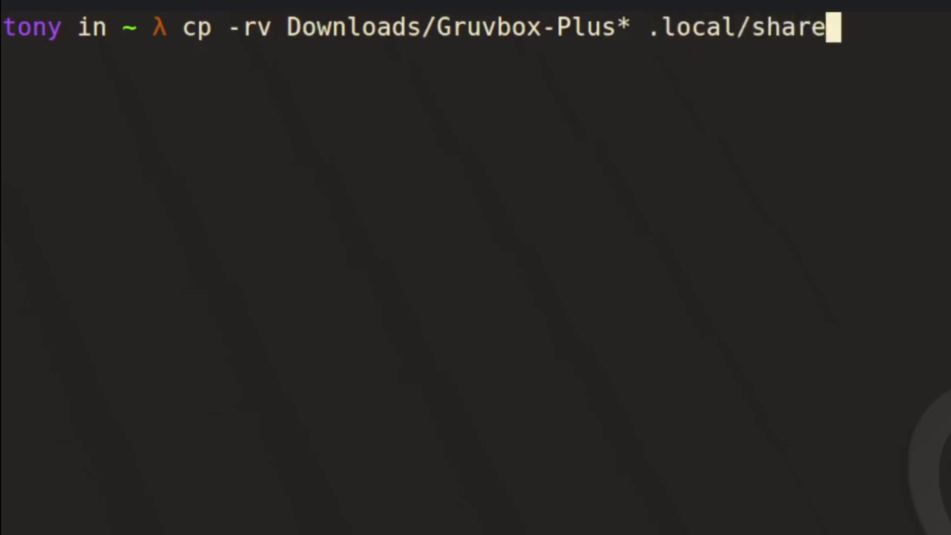
{"action": "type", "text": "ons"}
{"action": "key", "text": "Return"}
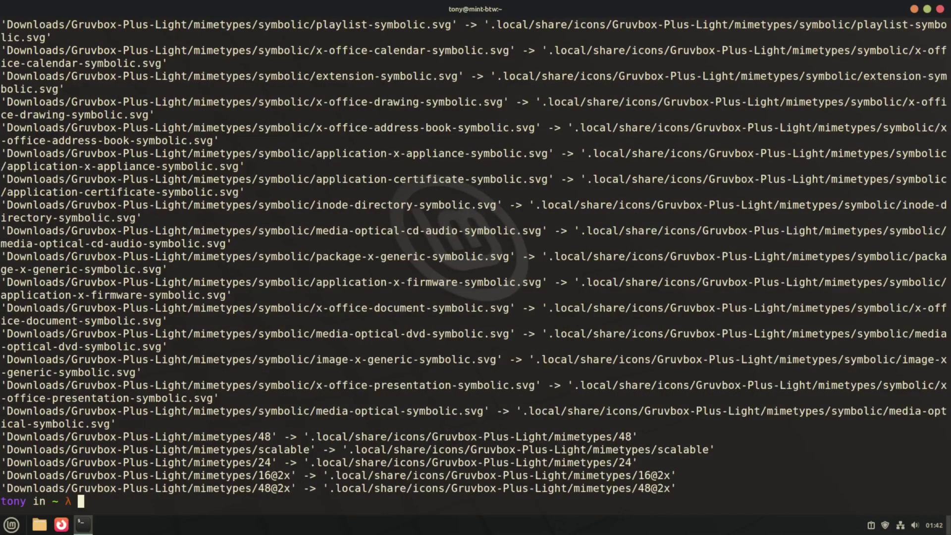
{"action": "key", "text": "ctrl+l"}
Close the terminal, launch Themes from Rofi, pick Gruvbox-Plus-Dark icons, and close the window.
{"action": "key", "text": "ctrl+d"}
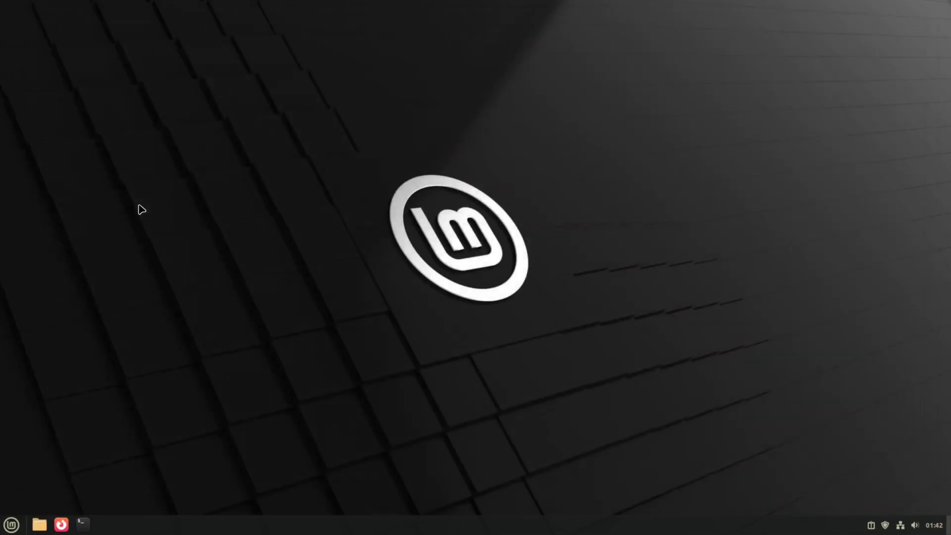
{"action": "key", "text": "super+d"}
{"action": "type", "text": "the"}
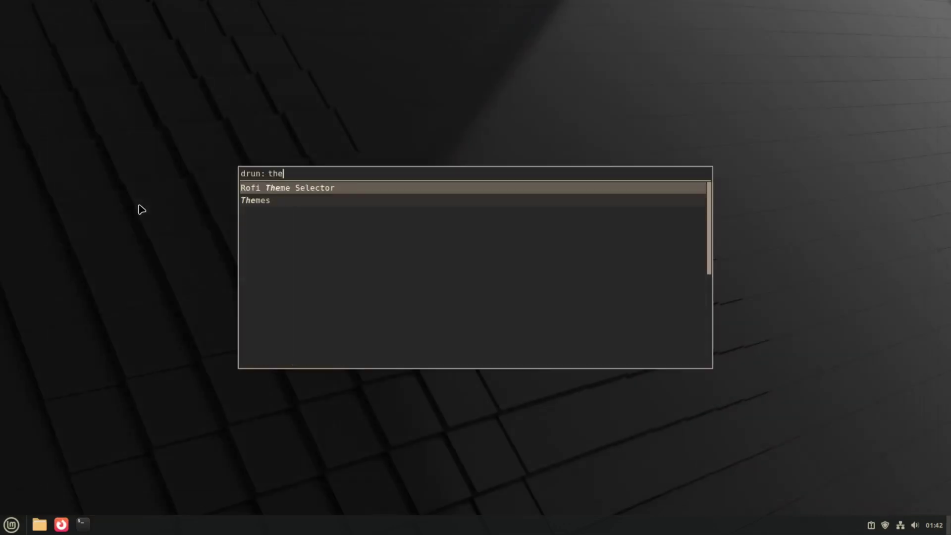
{"action": "type", "text": "mes"}
{"action": "key", "text": "Return"}
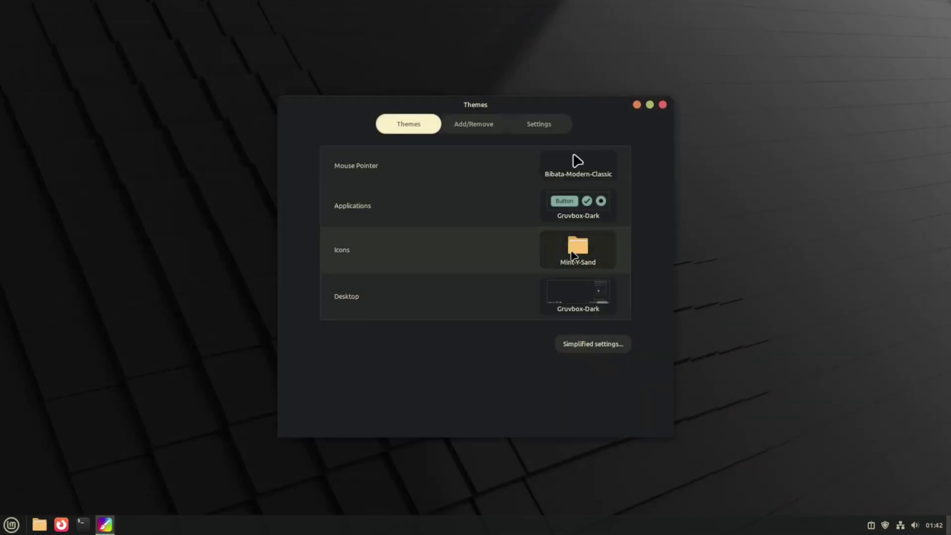
{"action": "left_click", "coordinate": [571, 255]}
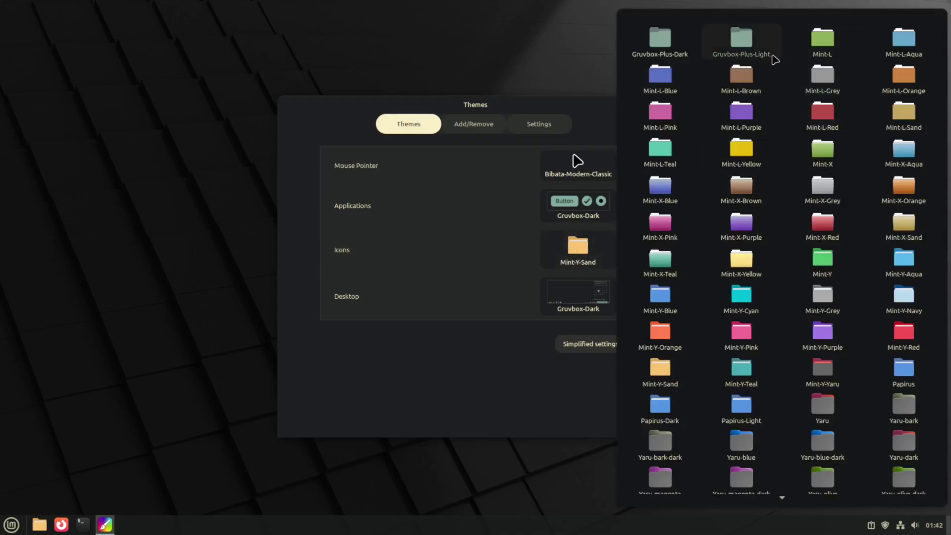
{"action": "left_click", "coordinate": [669, 57]}
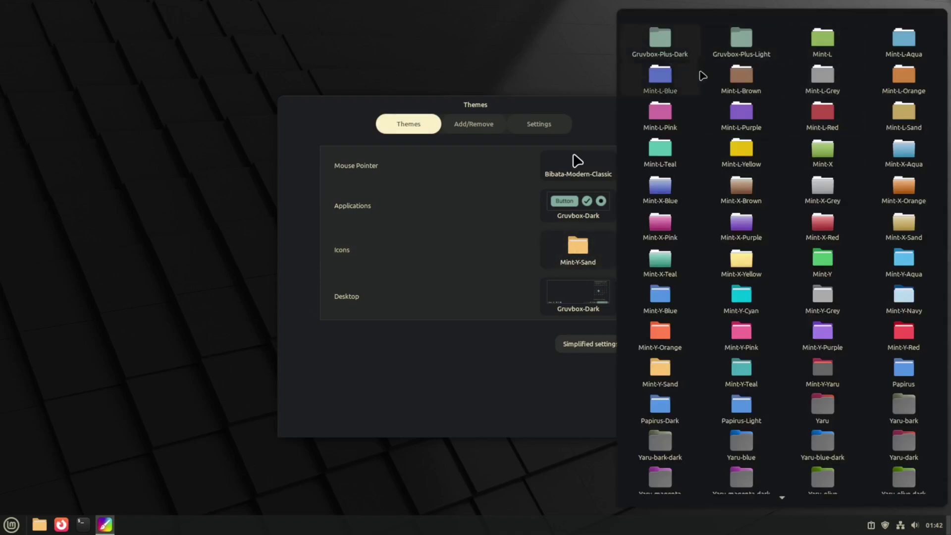
{"action": "left_click", "coordinate": [687, 59]}
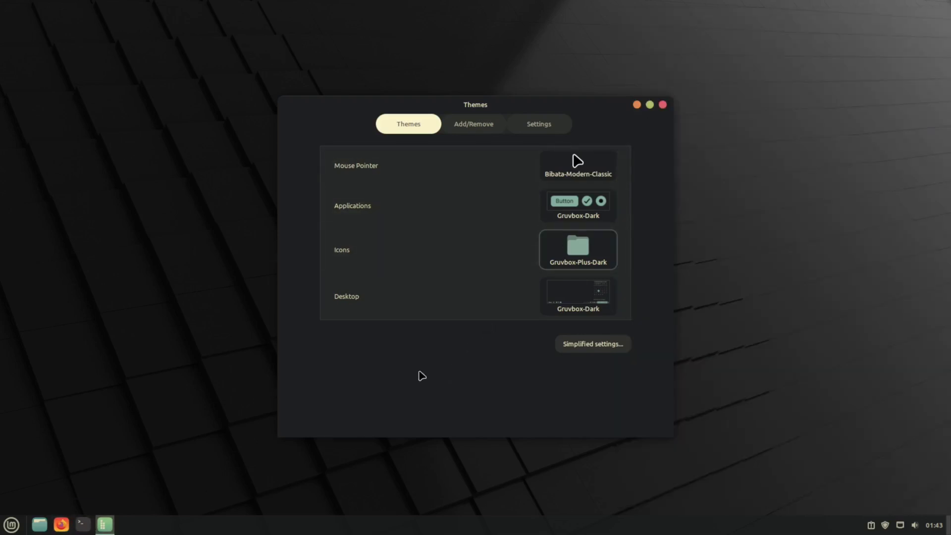
{"action": "key", "text": "alt+F4"}
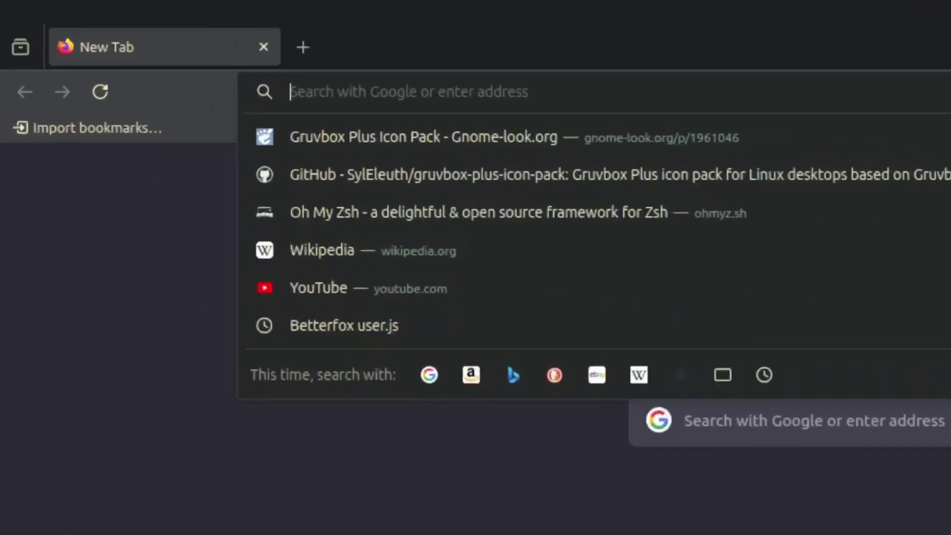
Search for gruvbox wallpapers and open the site's MINIMALISTIC wallpaper gallery.
{"action": "type", "text": "gruv"}
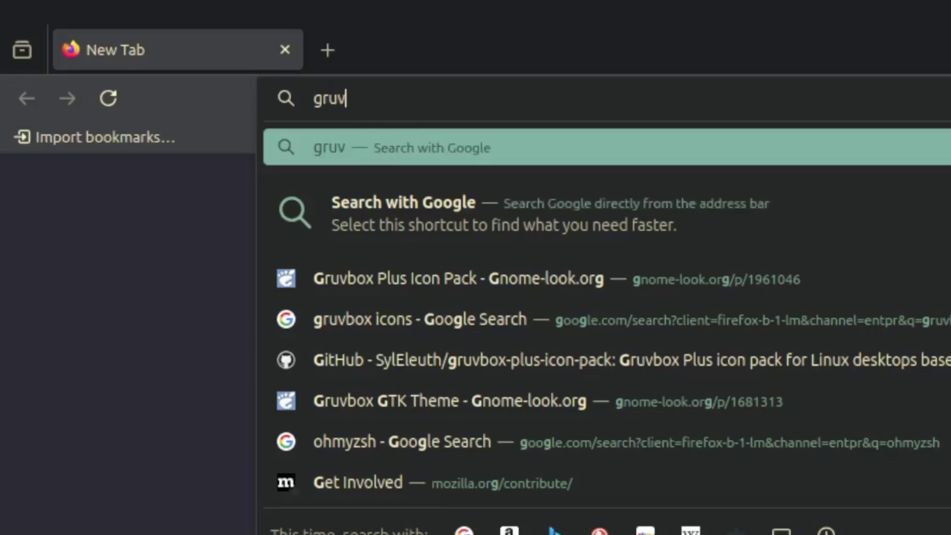
{"action": "type", "text": "box wallpapers"}
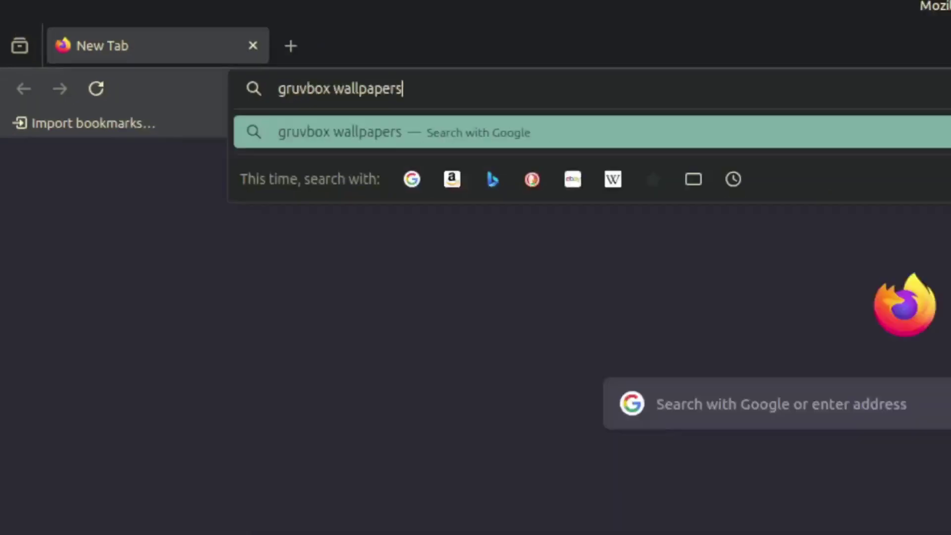
{"action": "key", "text": "Return"}
{"action": "left_click", "coordinate": [359, 324]}
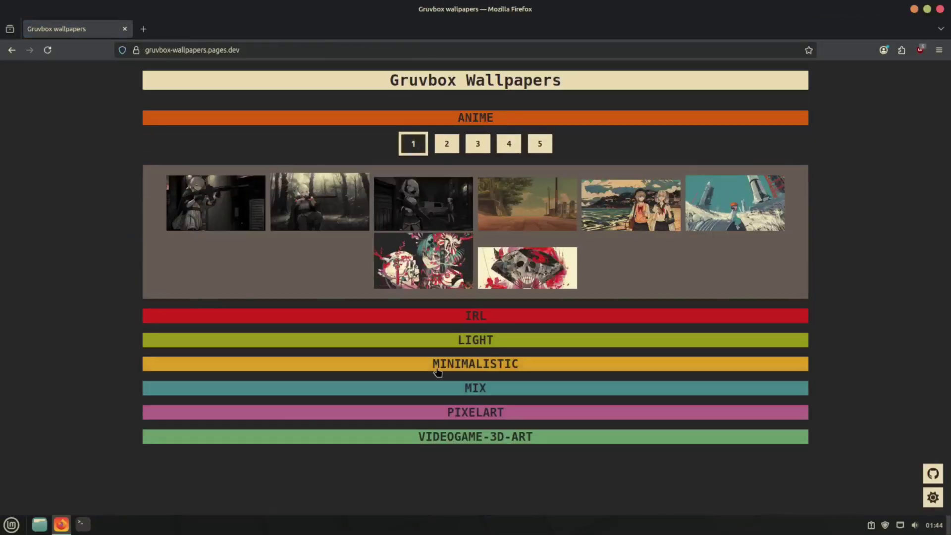
{"action": "left_click", "coordinate": [436, 367]}
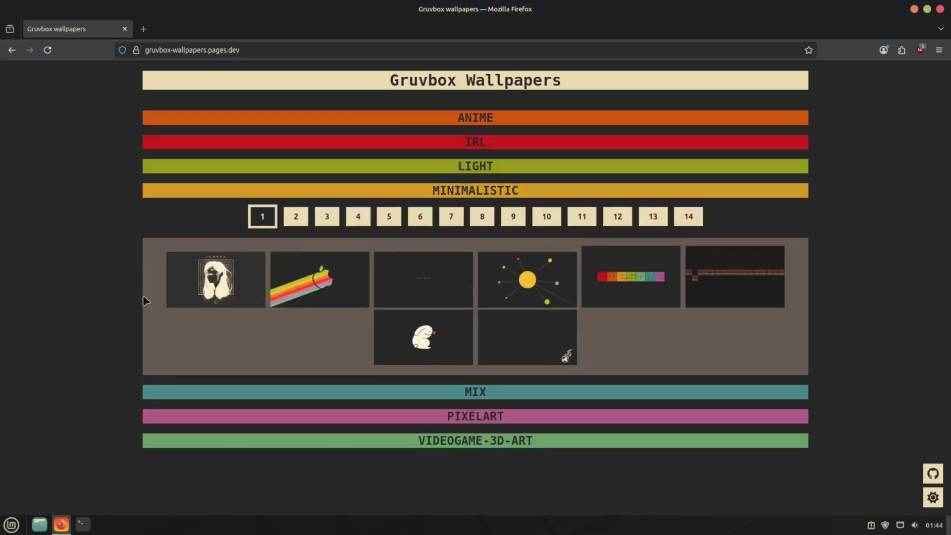
Set the first minimalistic wallpaper, ALLqk82.png, as the desktop background and reveal the desktop.
{"action": "left_click", "coordinate": [218, 282]}
{"action": "right_click", "coordinate": [291, 265]}
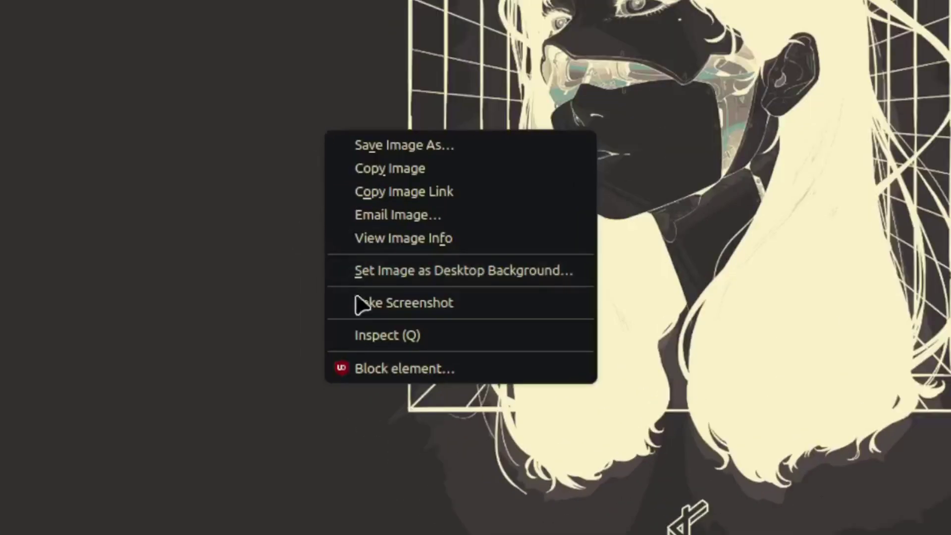
{"action": "left_click", "coordinate": [451, 271]}
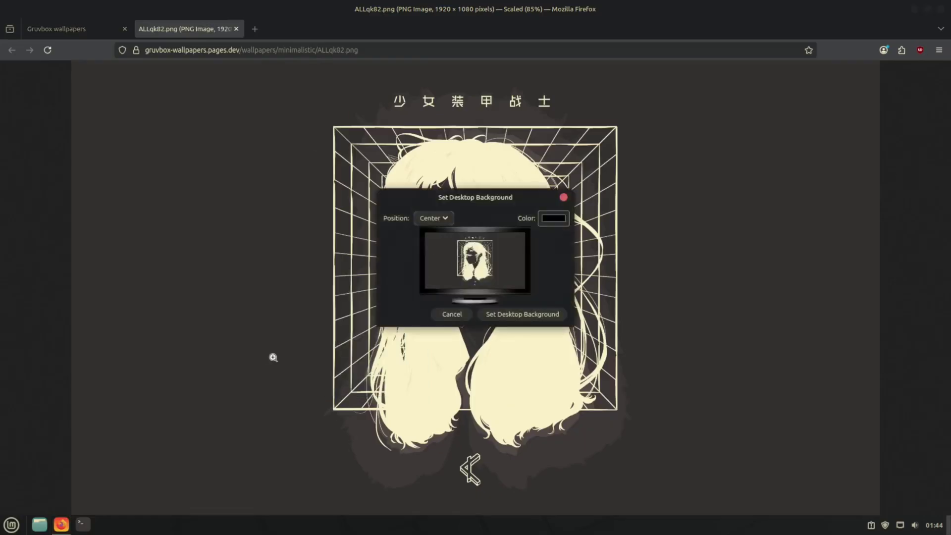
{"action": "left_click", "coordinate": [527, 320]}
{"action": "key", "text": "super+d"}
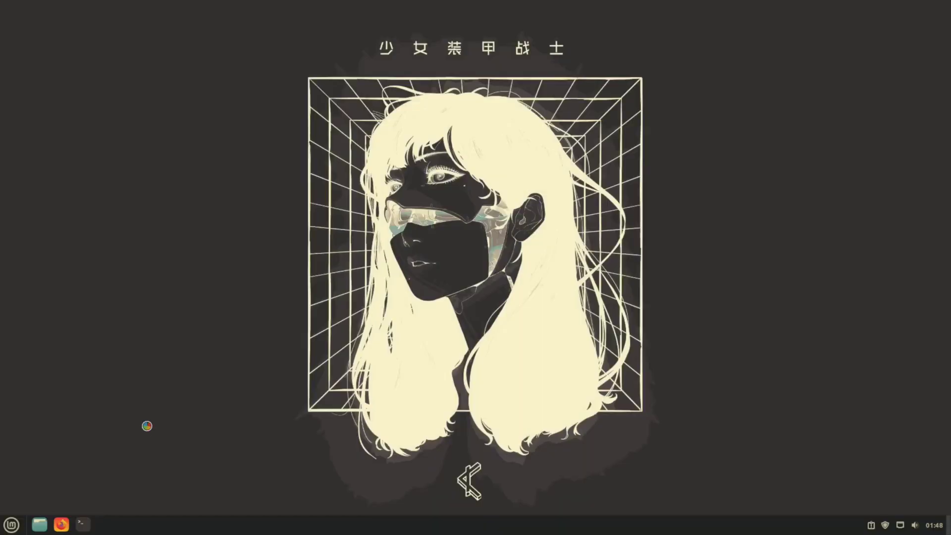
Search 'vscodium' and bring up vscodium.com's Debian / Ubuntu deb package install commands.
{"action": "type", "text": "vscodium"}
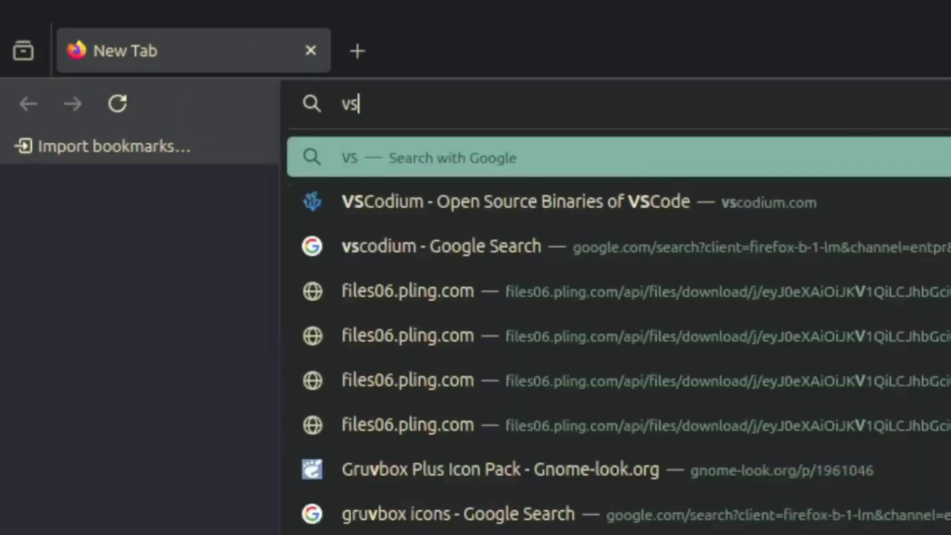
{"action": "key", "text": "Return"}
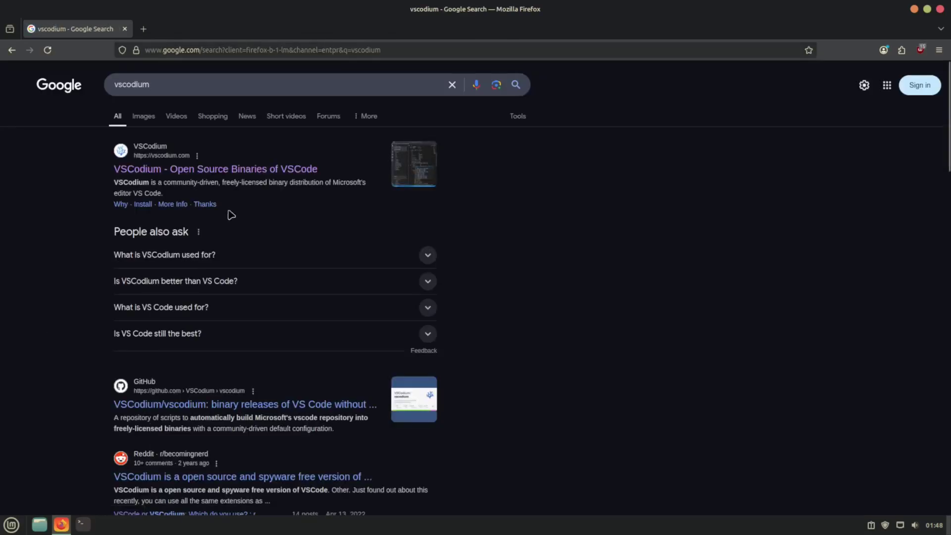
{"action": "left_click", "coordinate": [242, 170]}
{"action": "left_click", "coordinate": [468, 100]}
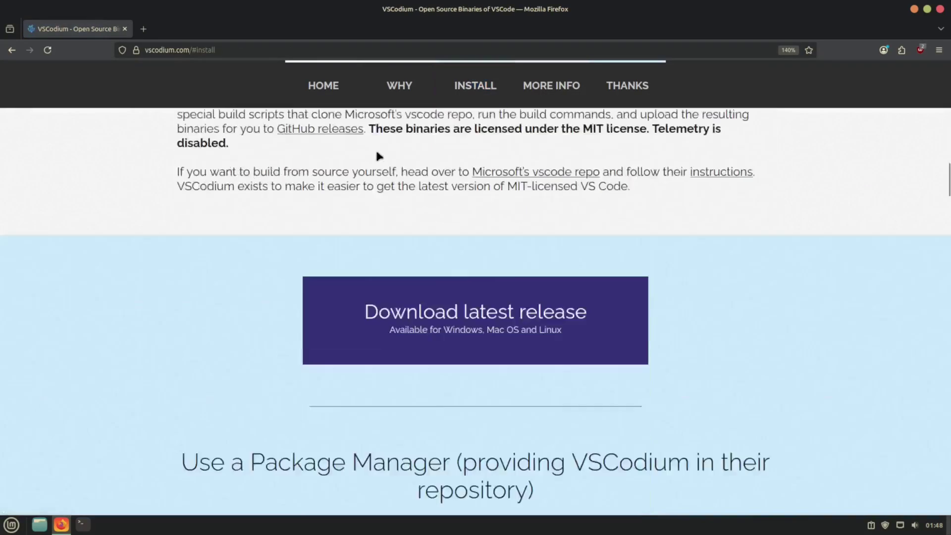
{"action": "scroll", "coordinate": [115, 232], "scroll_direction": "down", "scroll_amount": 5}
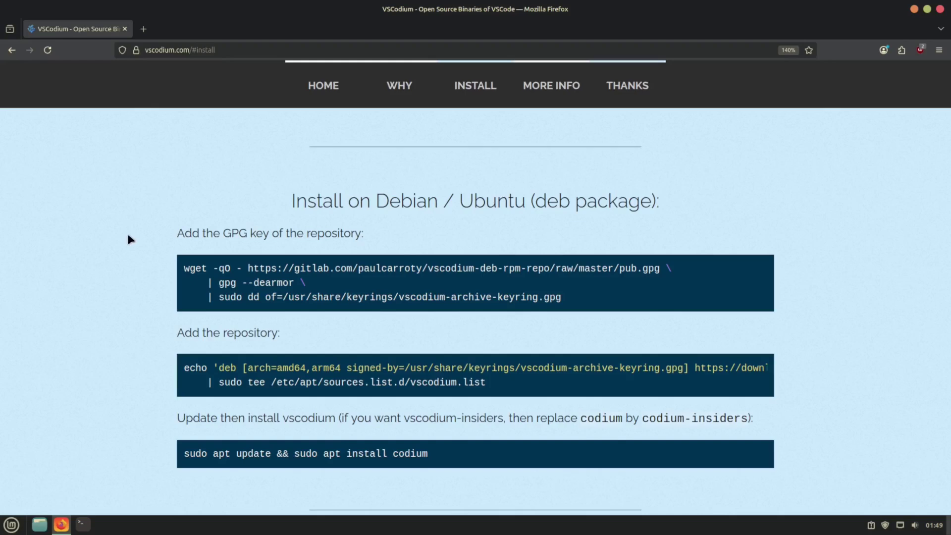
{"action": "key", "text": "ctrl+alt+t"}
Tile the terminal and Firefox side by side and import the VSCodium GPG signing key.
{"action": "key", "text": "super+Left"}
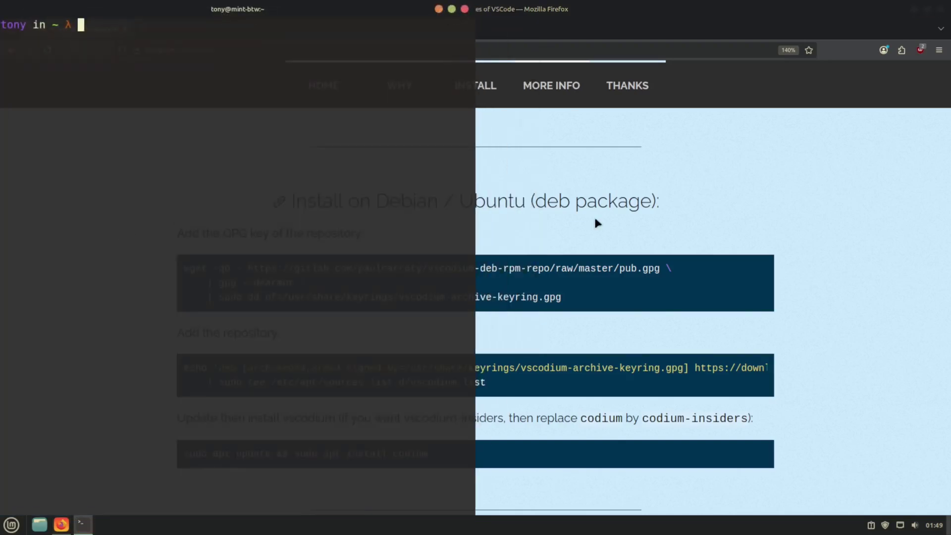
{"action": "key", "text": "super+Right"}
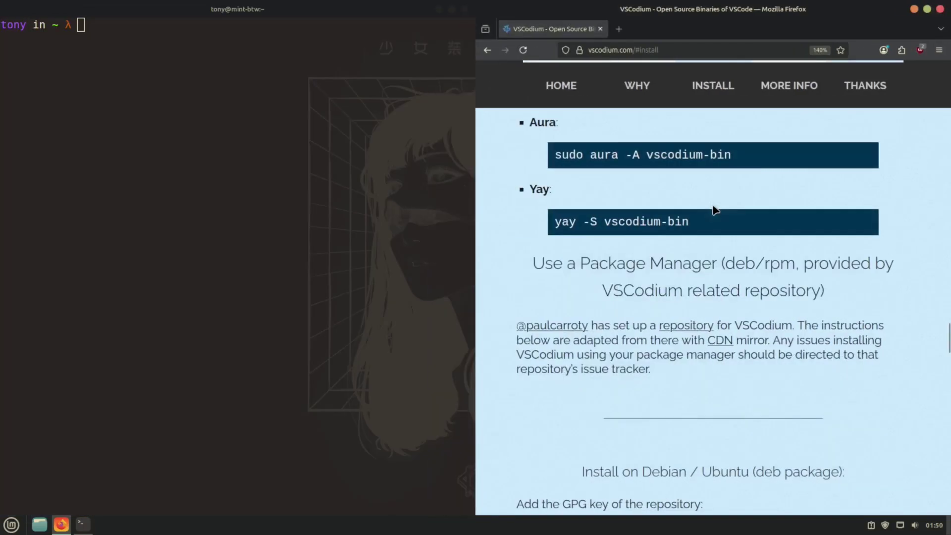
{"action": "scroll", "coordinate": [713, 210], "scroll_direction": "down", "scroll_amount": 5}
{"action": "left_click_drag", "start_coordinate": [524, 262], "coordinate": [826, 288]}
{"action": "left_click", "coordinate": [134, 89]}
{"action": "type", "text": "wget -qO - https://gitlab.com/paulcarroty/vscodium-deb-rpm-repo/raw/master/pub.gpg \\     | gpg --dearmor \\     | sudo dd of=/usr/share/keyrings/vscodium-archive-keyring.gpg"}
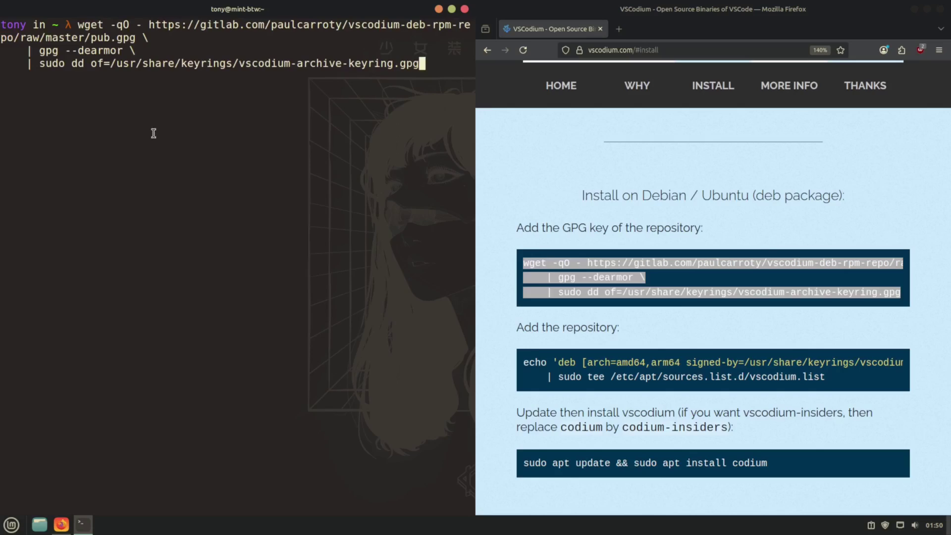
{"action": "key", "text": "Return"}
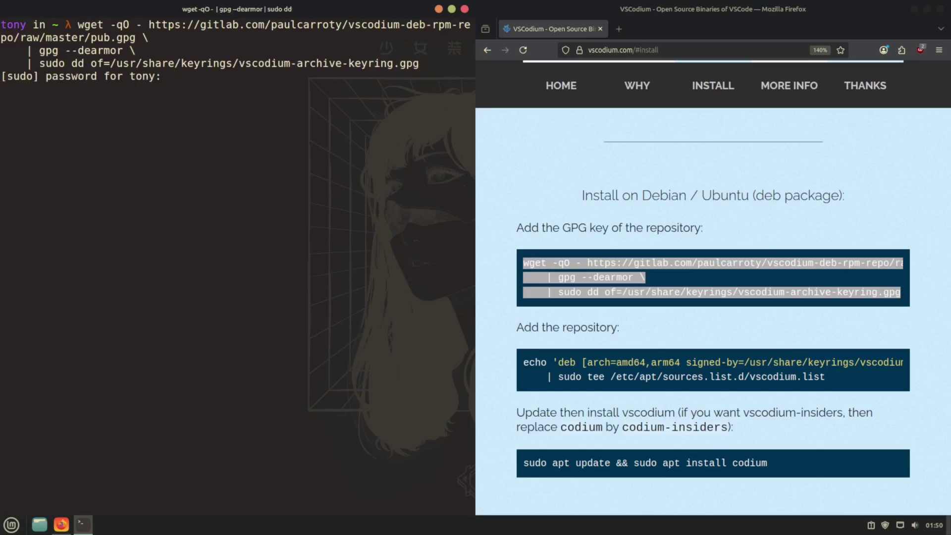
{"action": "key", "text": "Return"}
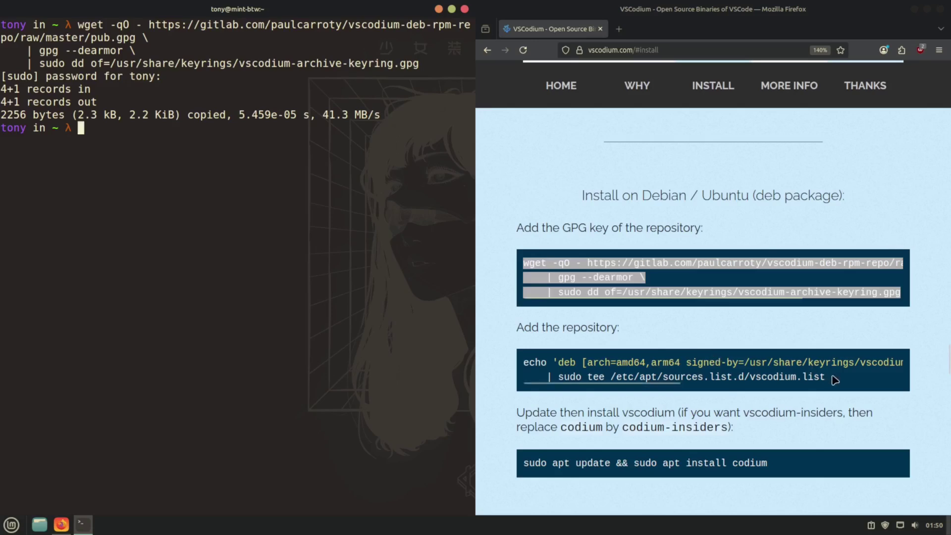
Add the VSCodium deb repository using the copied echo command.
{"action": "left_click_drag", "start_coordinate": [833, 377], "coordinate": [516, 352]}
{"action": "left_click", "coordinate": [202, 199]}
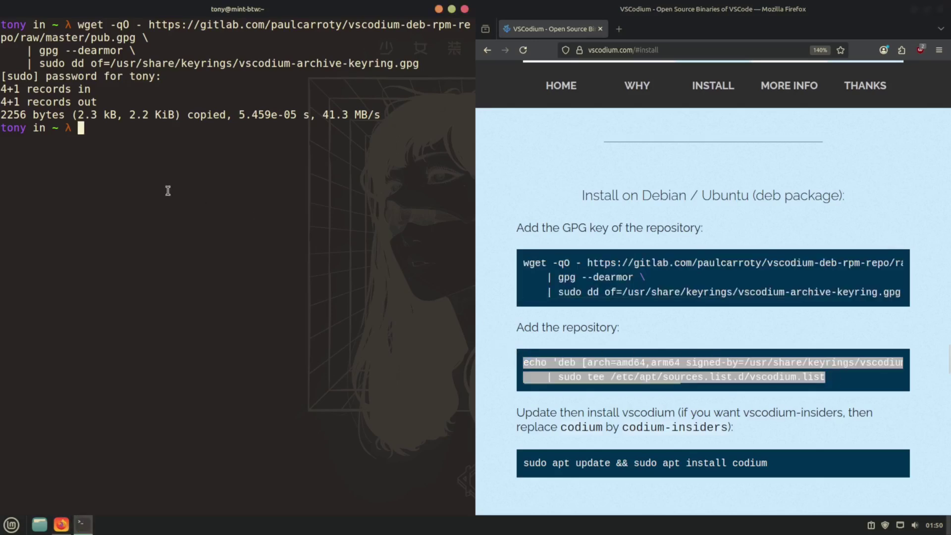
{"action": "key", "text": "ctrl+shift+v"}
{"action": "key", "text": "Return"}
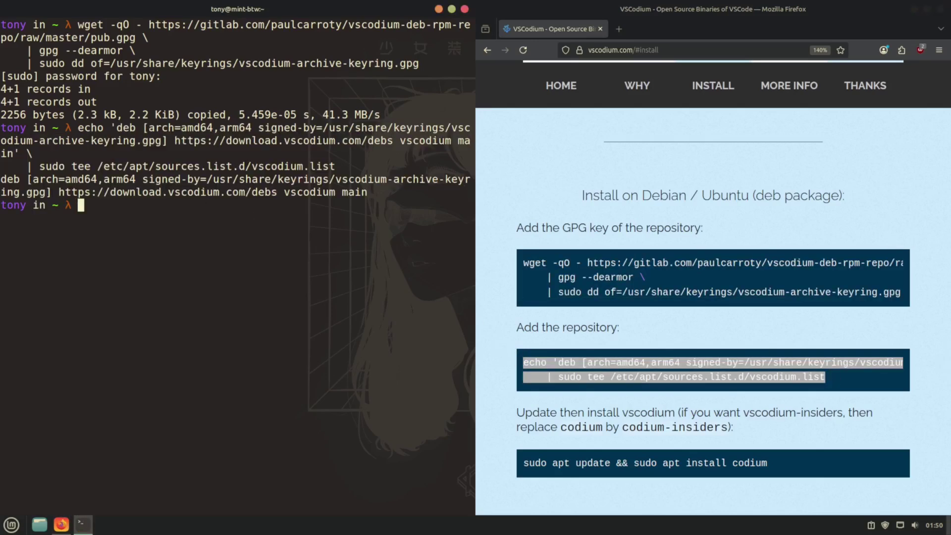
Run 'sudo apt update; sudo apt install codium', then close the terminal and Firefox.
{"action": "type", "text": "sudo apt update; sudo ap"}
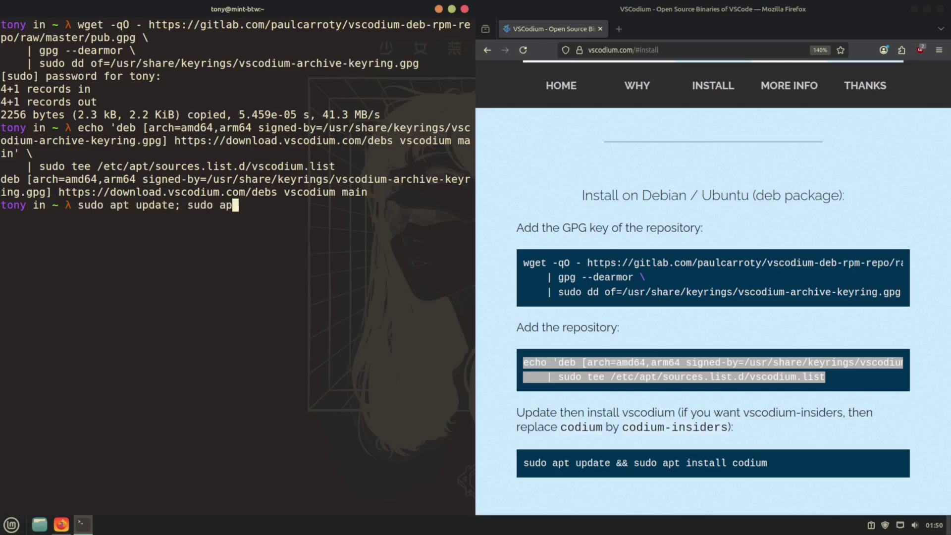
{"action": "type", "text": "t install codium"}
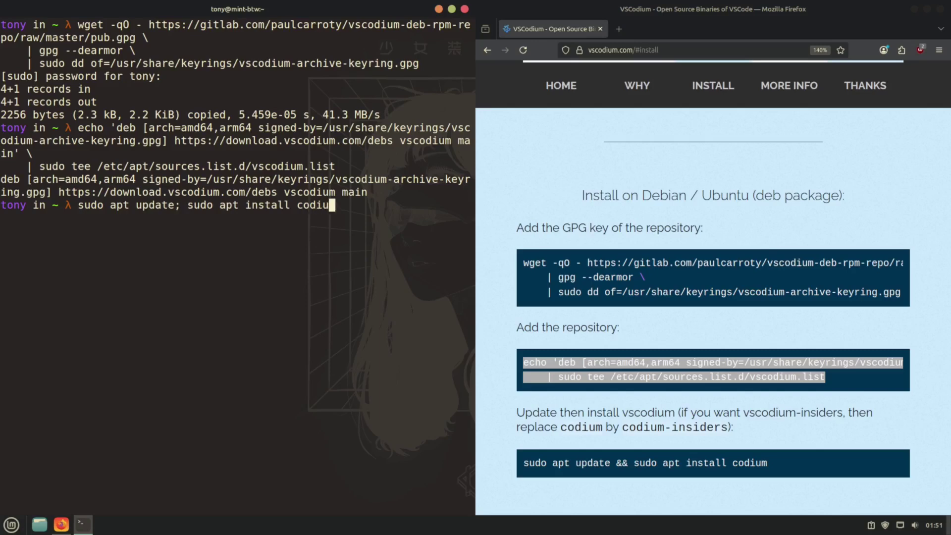
{"action": "key", "text": "Return"}
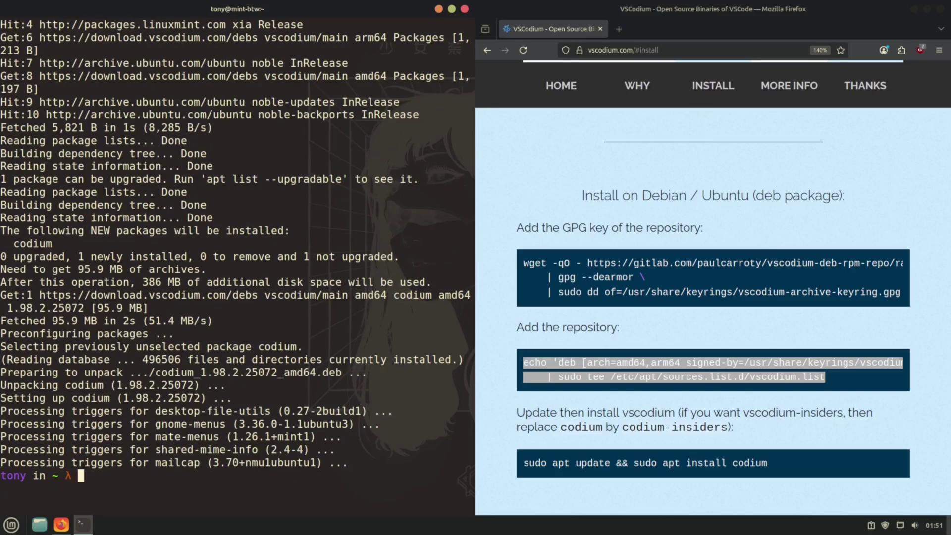
{"action": "key", "text": "alt+F4"}
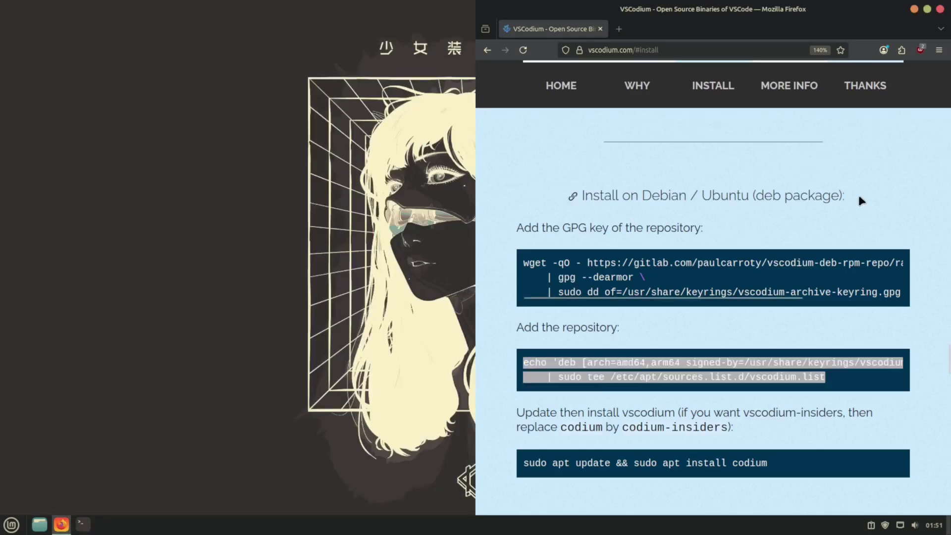
{"action": "key", "text": "alt+F4"}
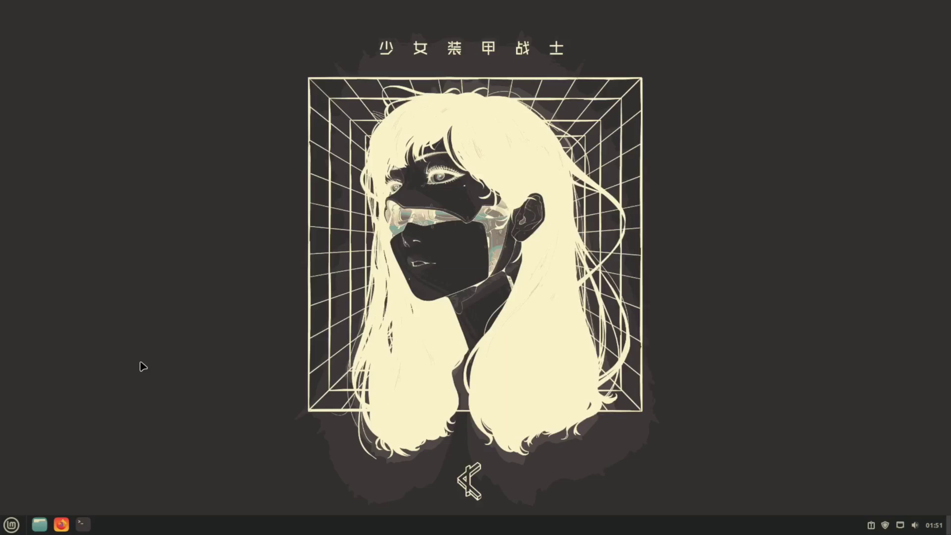
Launch VSCodium from the application launcher with 'codium'.
{"action": "key", "text": "super+d"}
{"action": "type", "text": "codiu"}
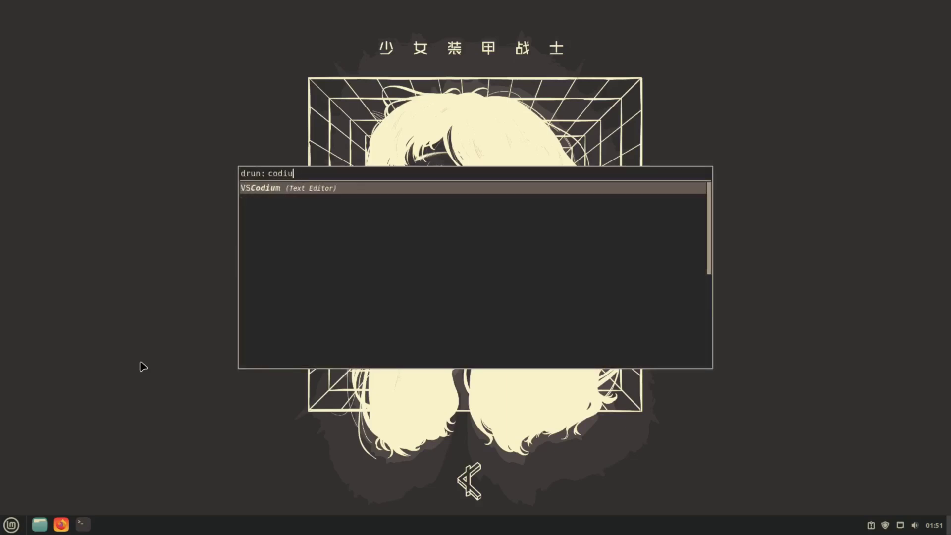
{"action": "type", "text": "m"}
{"action": "key", "text": "Return"}
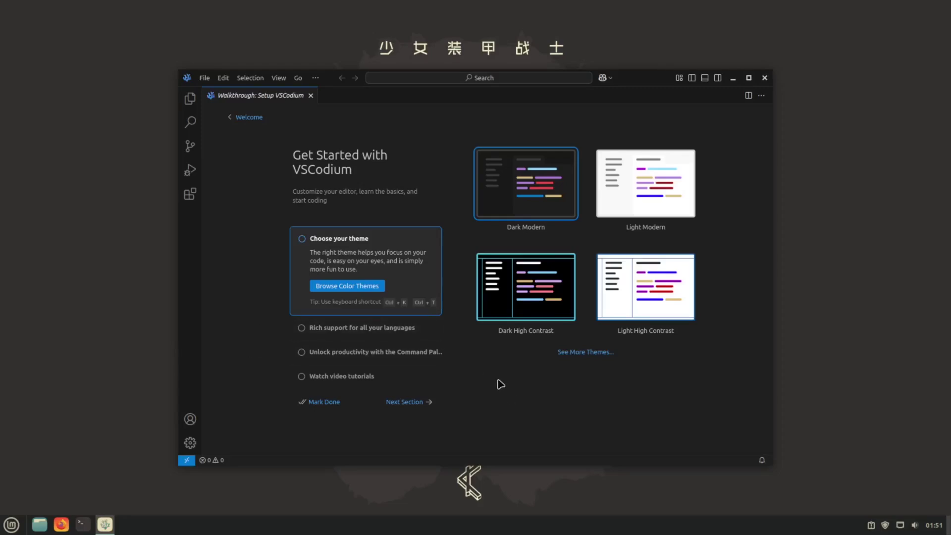
Install the Gruvbox Theme extension from the extensions search, then close its tab and quit VSCodium.
{"action": "left_click", "coordinate": [190, 194]}
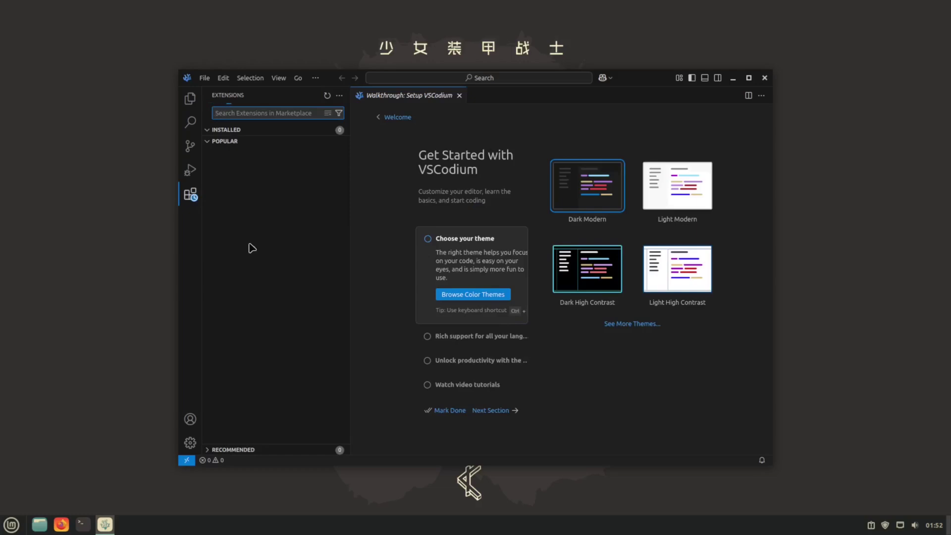
{"action": "type", "text": "gruvbox"}
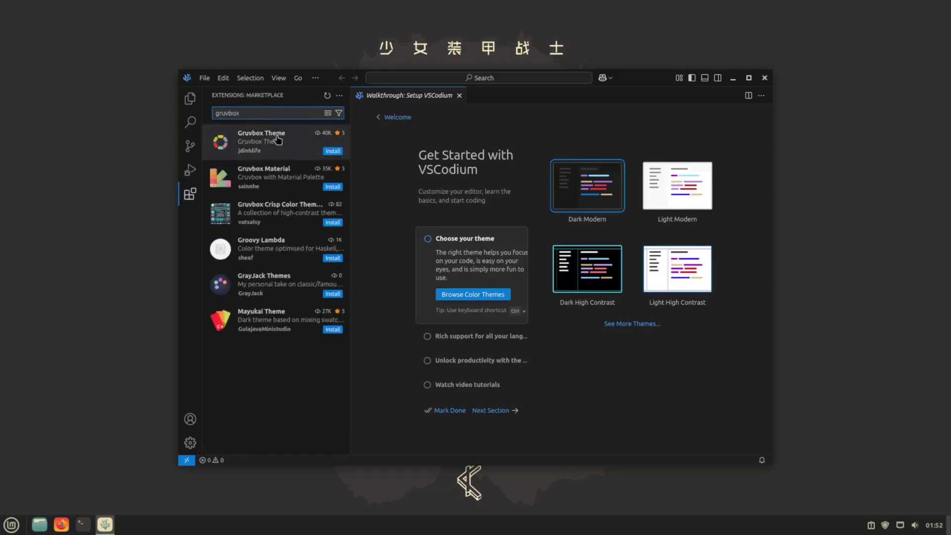
{"action": "left_click", "coordinate": [333, 151]}
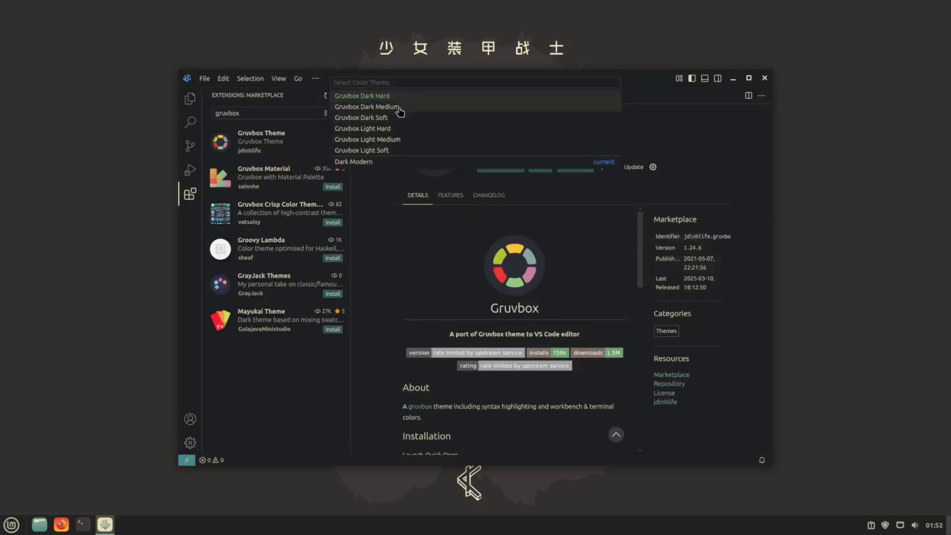
{"action": "key", "text": "Escape"}
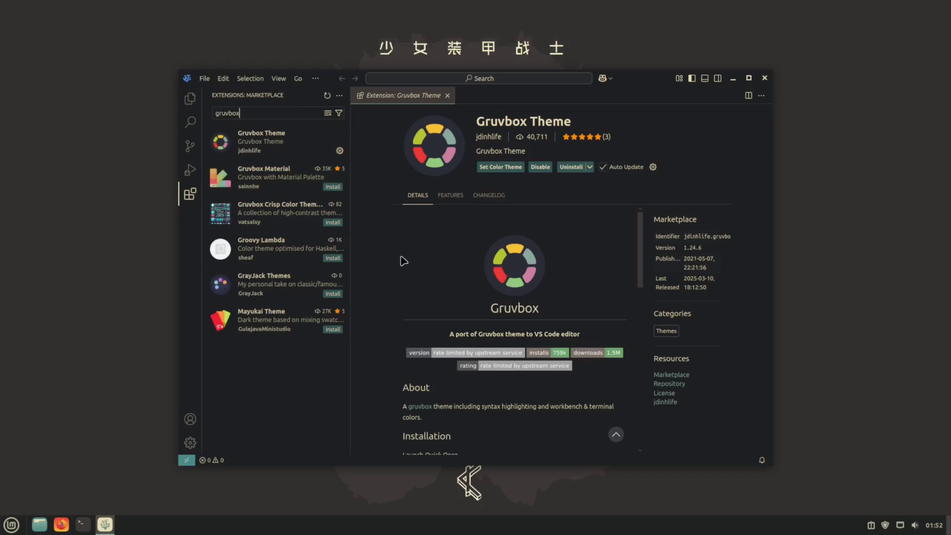
{"action": "key", "text": "ctrl+w"}
{"action": "key", "text": "ctrl+shift+e"}
{"action": "key", "text": "ctrl+q"}
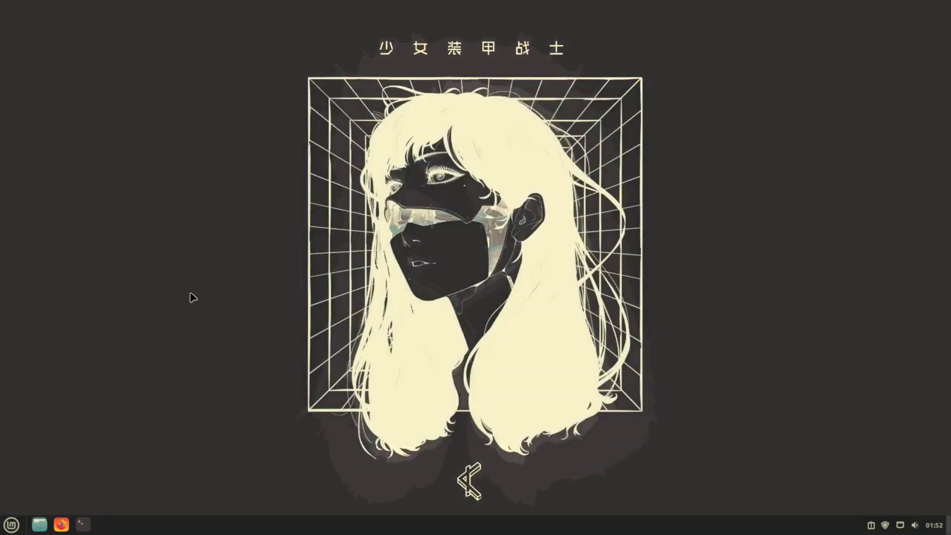
In a new terminal, run 'codium .zshrc' to open .zshrc in VSCodium.
{"action": "key", "text": "ctrl+alt+t"}
{"action": "left_click_drag", "start_coordinate": [373, 79], "coordinate": [239, 115]}
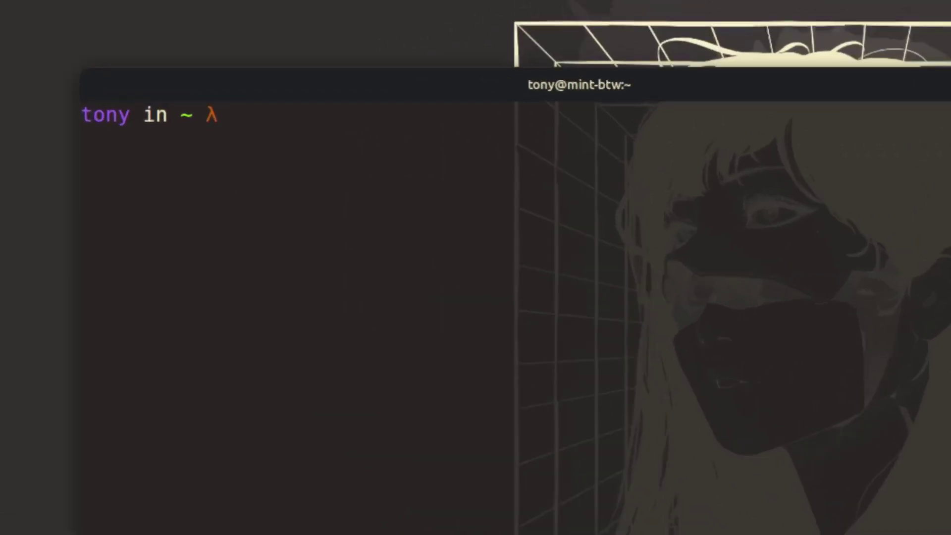
{"action": "type", "text": "co"}
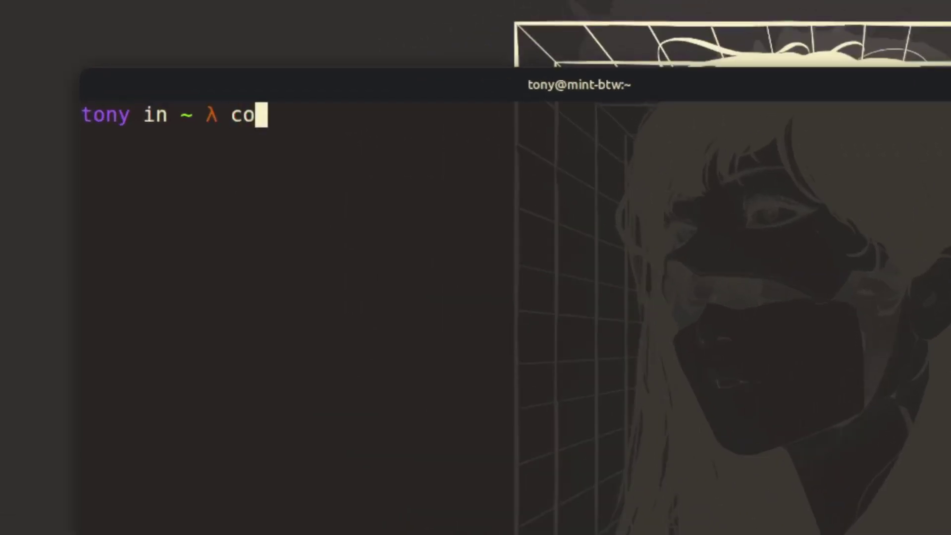
{"action": "type", "text": "dium "}
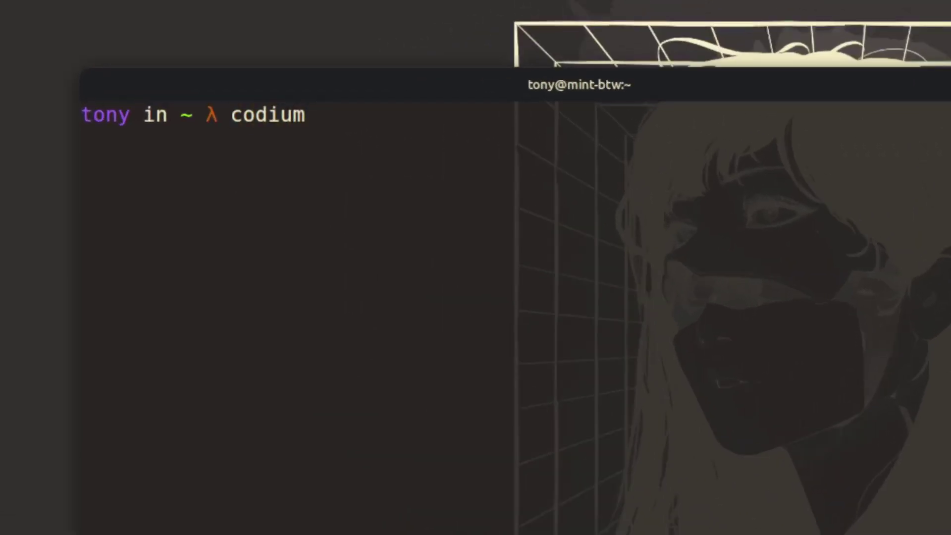
{"action": "type", "text": ".zshrc"}
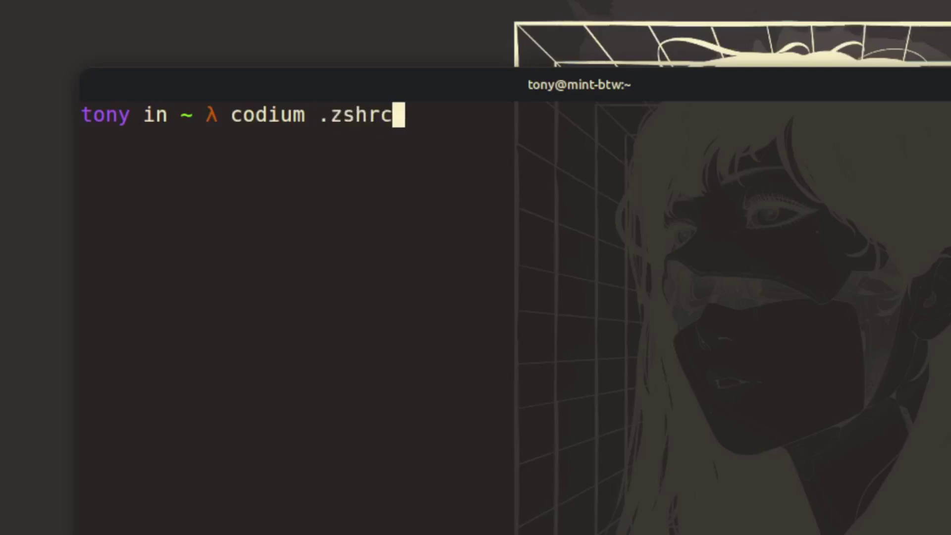
{"action": "key", "text": "Return"}
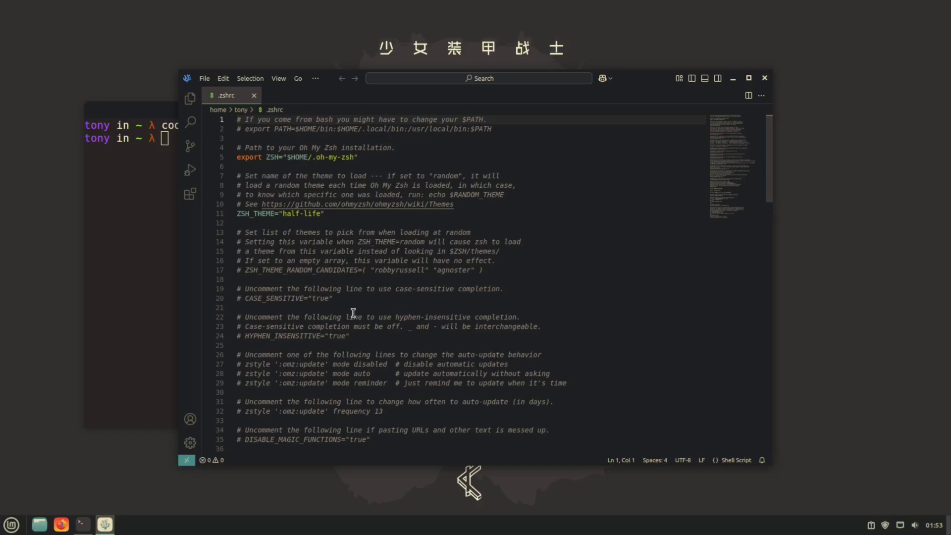
Add alias code="codium" on a new last line of .zshrc.
{"action": "key", "text": "ctrl+End"}
{"action": "key", "text": "Return"}
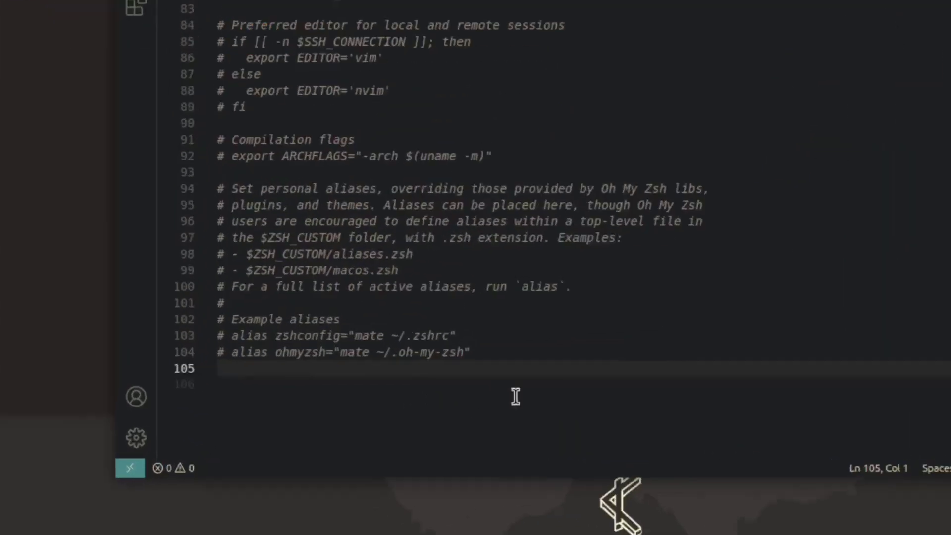
{"action": "type", "text": "alias code"}
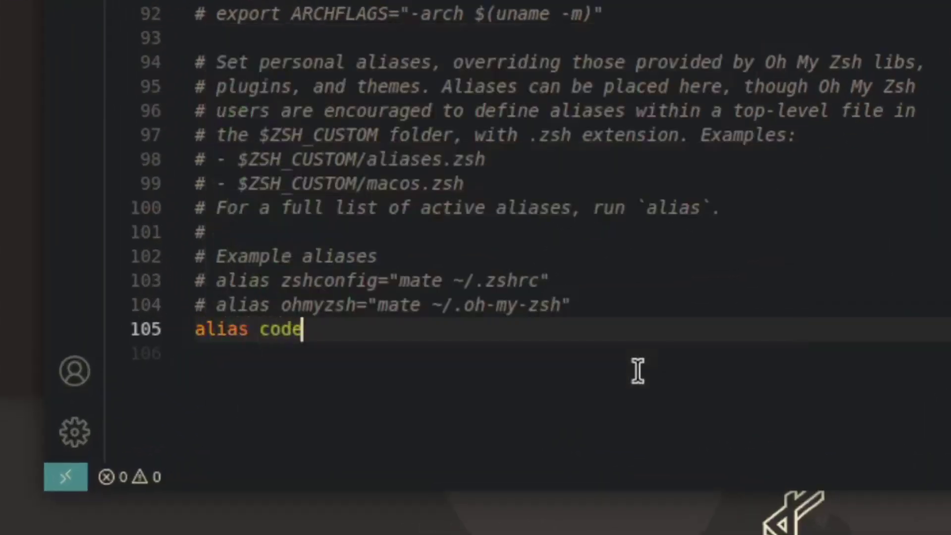
{"action": "type", "text": "=\"codi"}
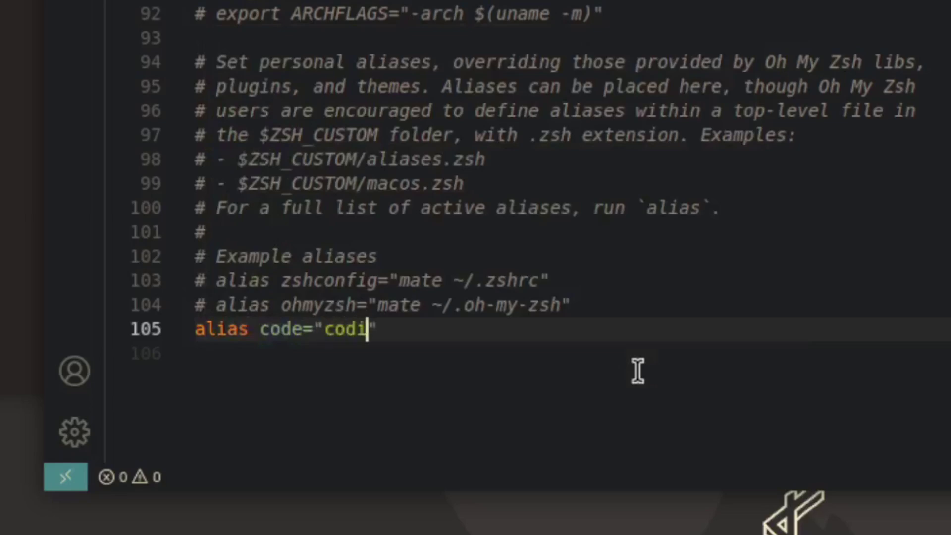
{"action": "type", "text": "um"}
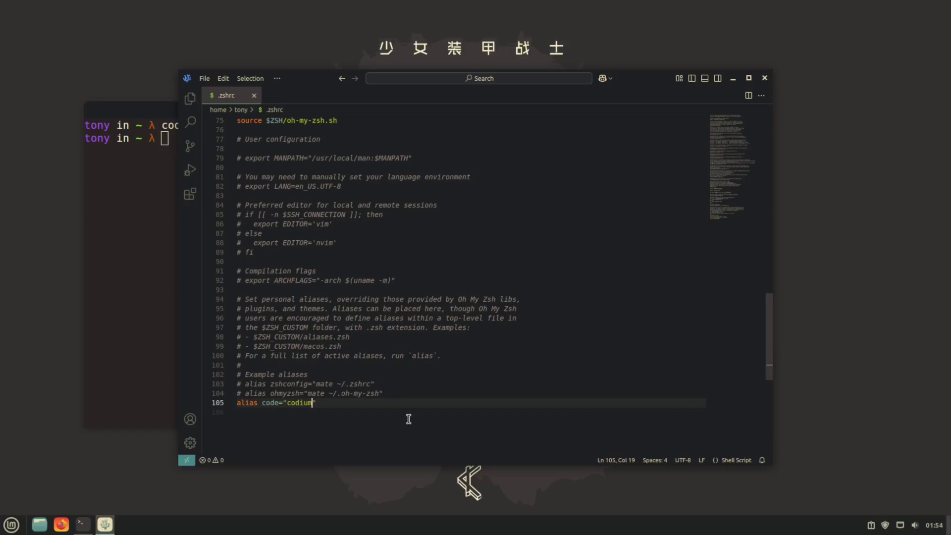
Close .zshrc and VSCodium, then in a fresh terminal run 'code .zshrc' to test the alias.
{"action": "key", "text": "ctrl+w"}
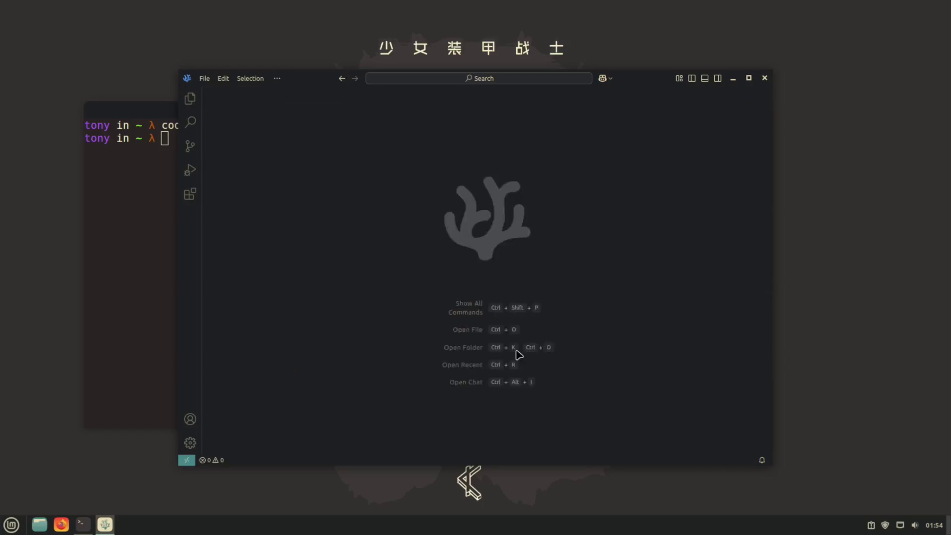
{"action": "key", "text": "ctrl+w"}
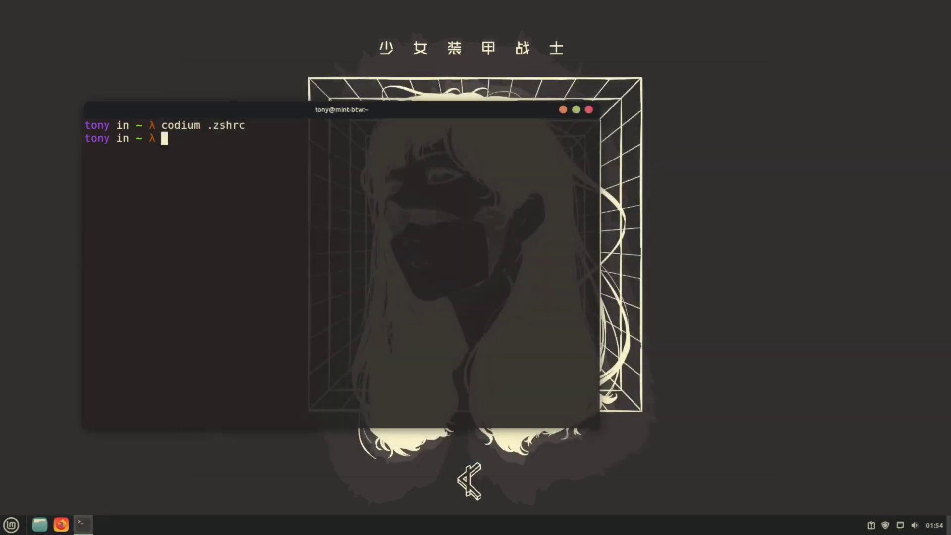
{"action": "key", "text": "ctrl+d"}
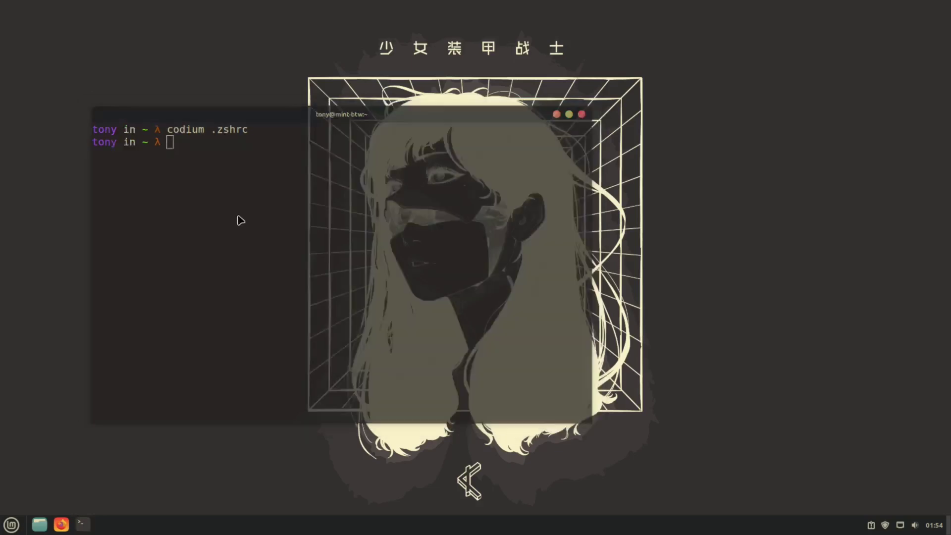
{"action": "key", "text": "ctrl+alt+t"}
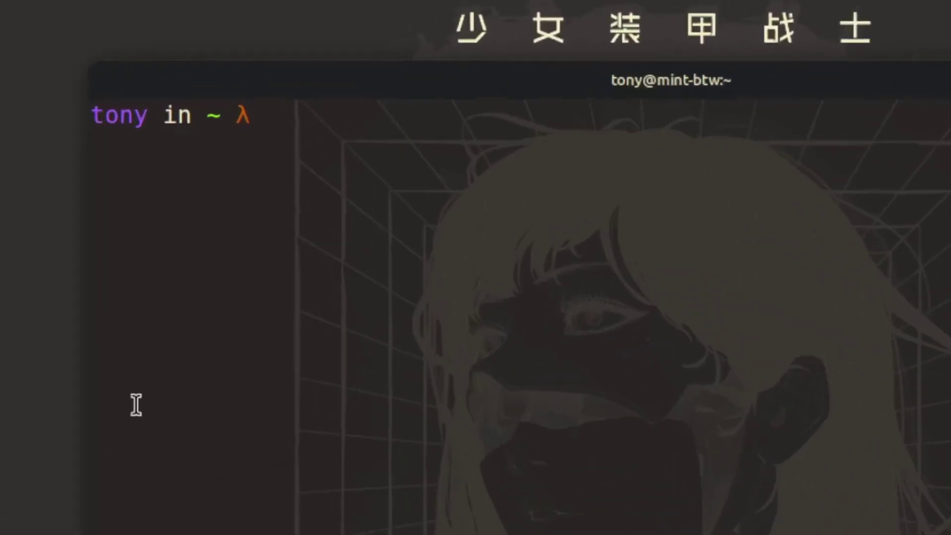
{"action": "type", "text": "code .zshrc"}
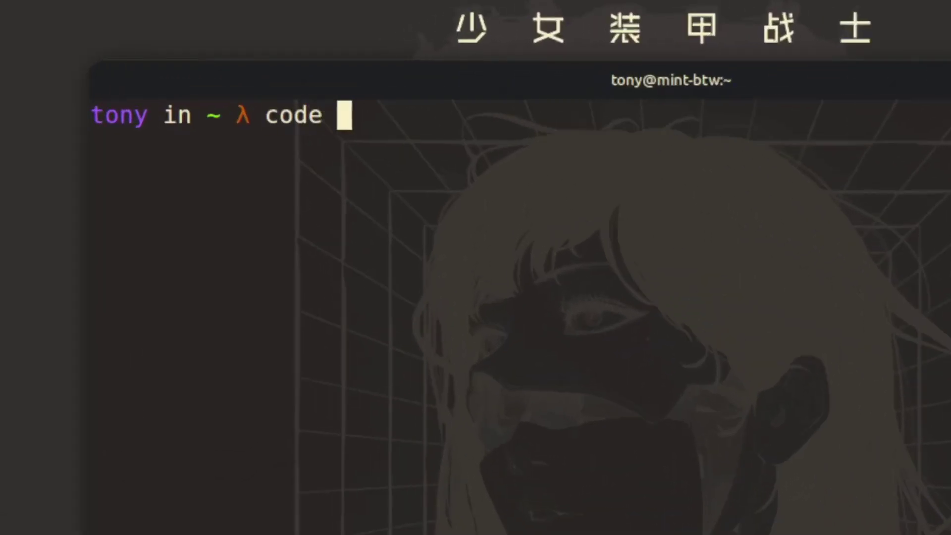
{"action": "key", "text": "Return"}
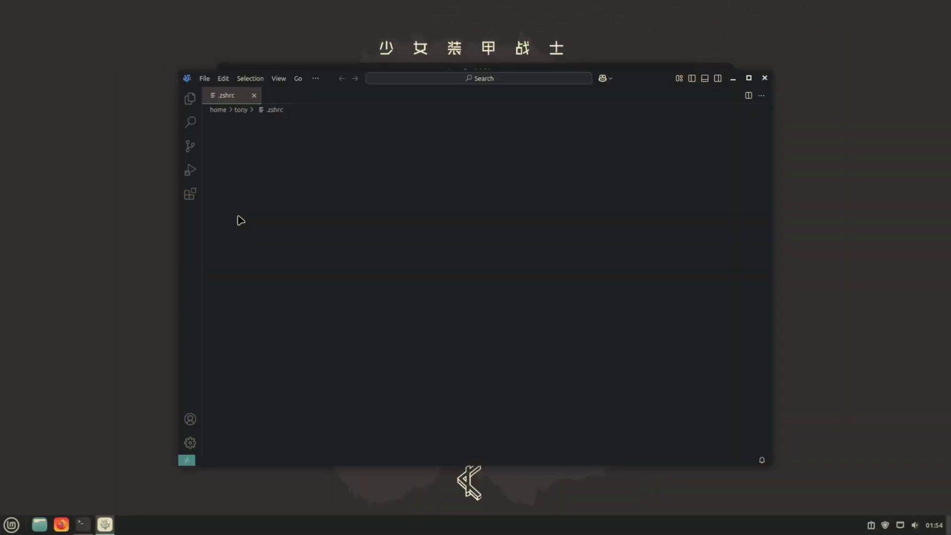
{"action": "scroll", "coordinate": [312, 251], "scroll_direction": "down", "scroll_amount": 4}
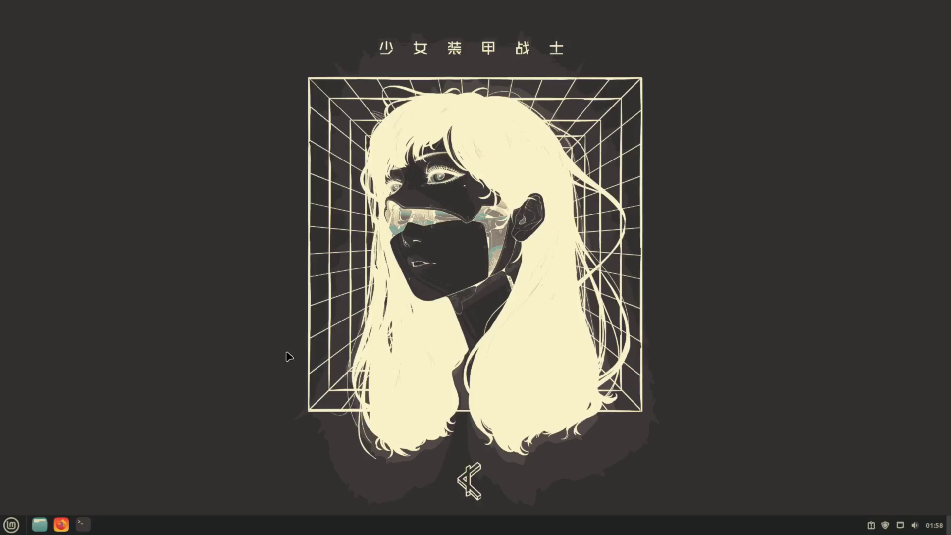
In Firefox, search pfetch and open the dylanaraps/pfetch GitHub repository.
{"action": "key", "text": "super+f"}
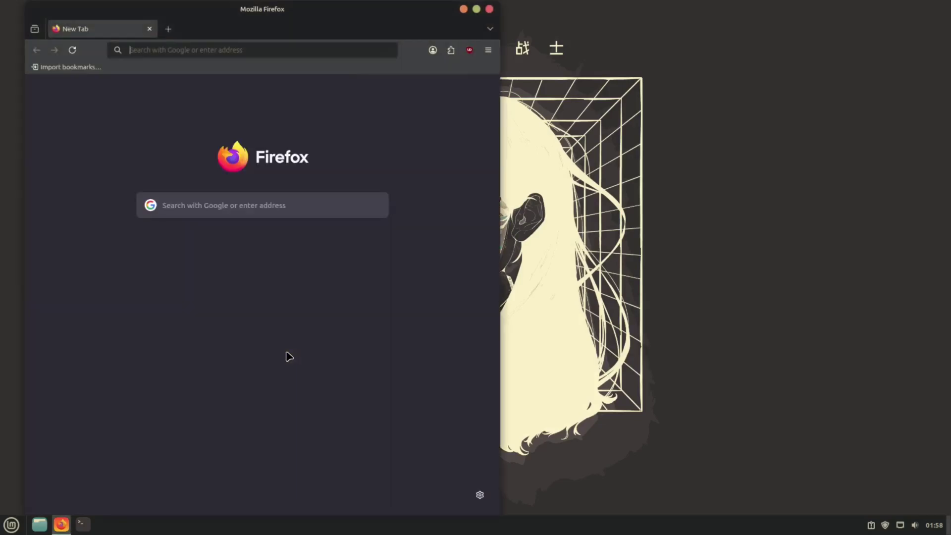
{"action": "type", "text": "pfetch"}
{"action": "key", "text": "Return"}
{"action": "left_click", "coordinate": [179, 166]}
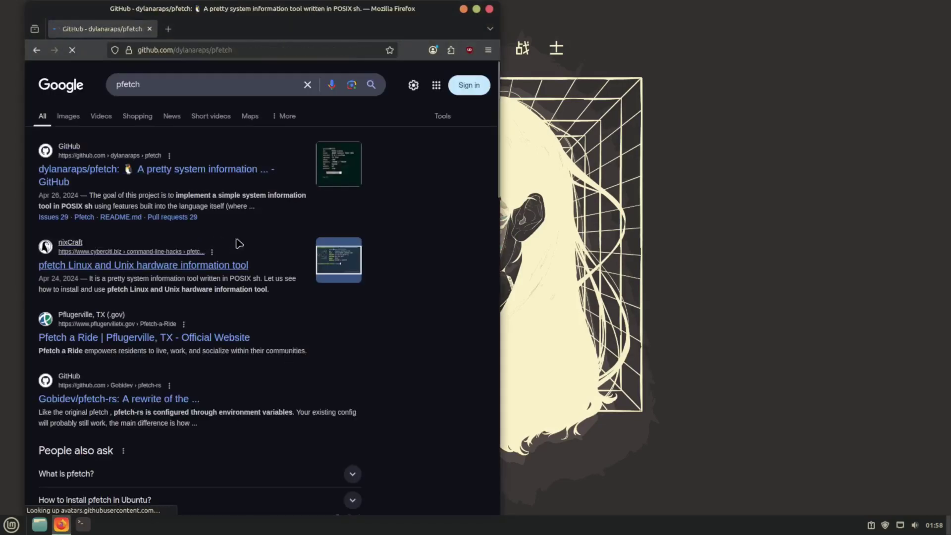
In a terminal beside the browser, git clone the pfetch repository into a pfetch folder.
{"action": "key", "text": "super+Return"}
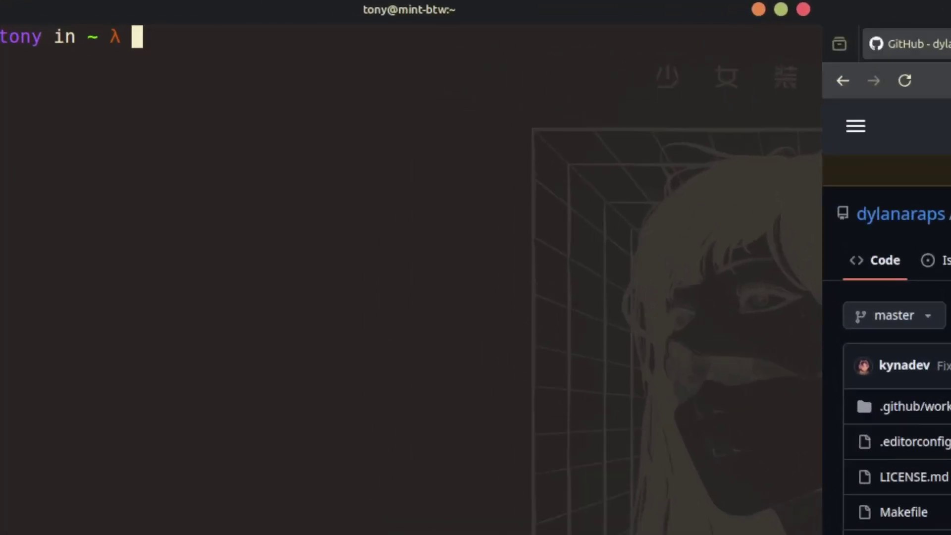
{"action": "type", "text": "git clone"}
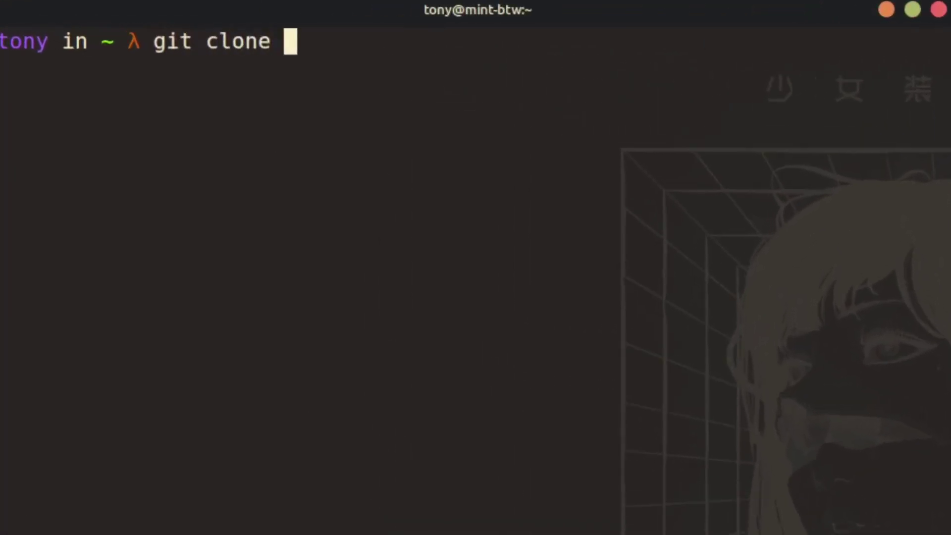
{"action": "type", "text": "https://github.com/dylanaraps/pfetch.git"}
{"action": "type", "text": "pfetc"}
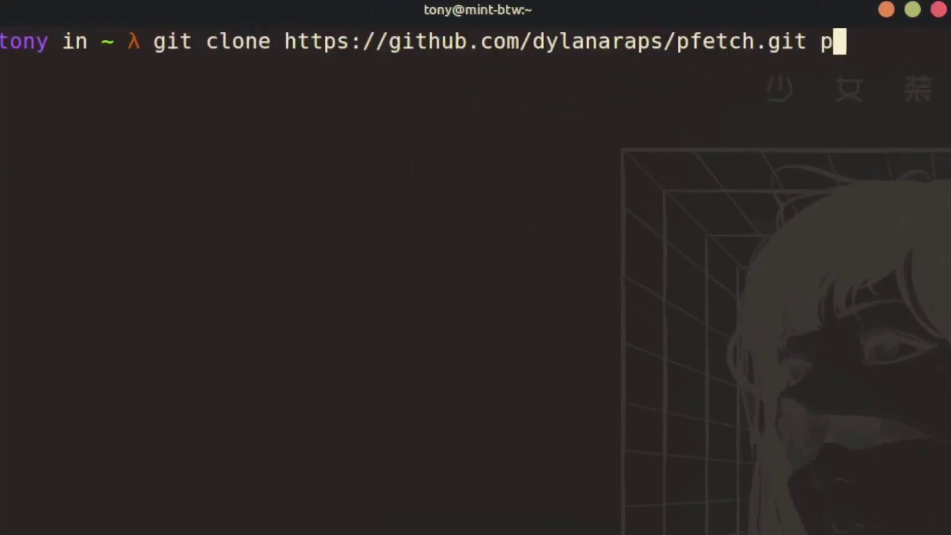
{"action": "type", "text": "h"}
{"action": "key", "text": "Return"}
{"action": "type", "text": "clear"}
{"action": "key", "text": "Return"}
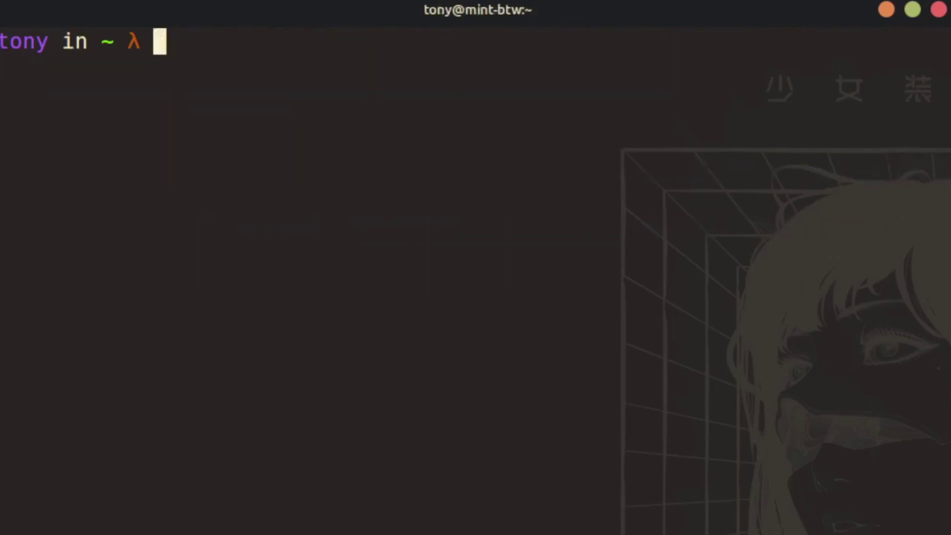
Enter the pfetch folder and install it with 'sudo make install'.
{"action": "type", "text": "cd pfetch"}
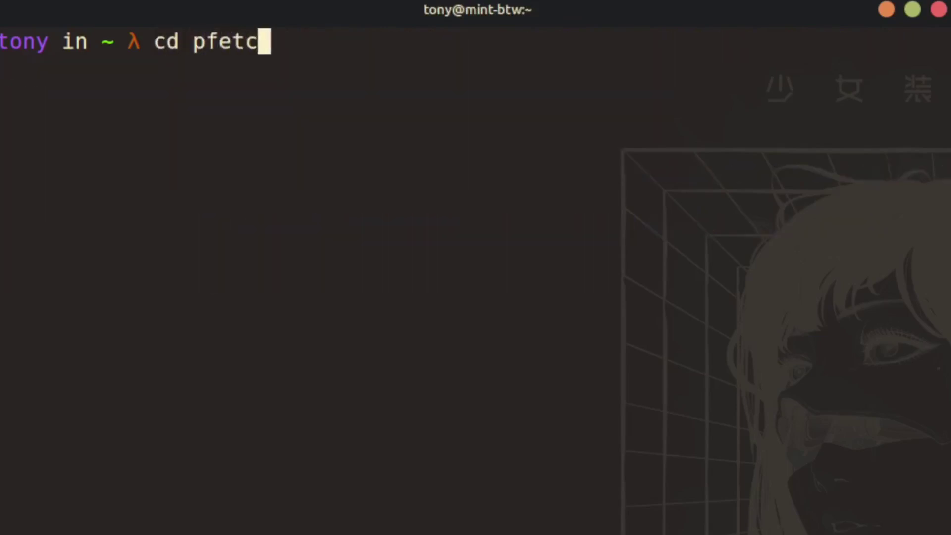
{"action": "key", "text": "Return"}
{"action": "type", "text": "sudo make install"}
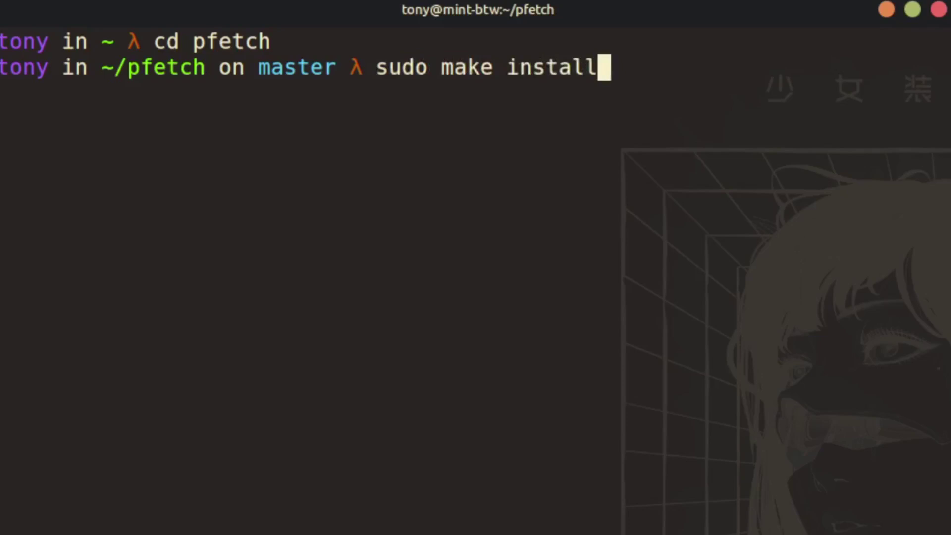
{"action": "key", "text": "Return"}
{"action": "key", "text": "Return"}
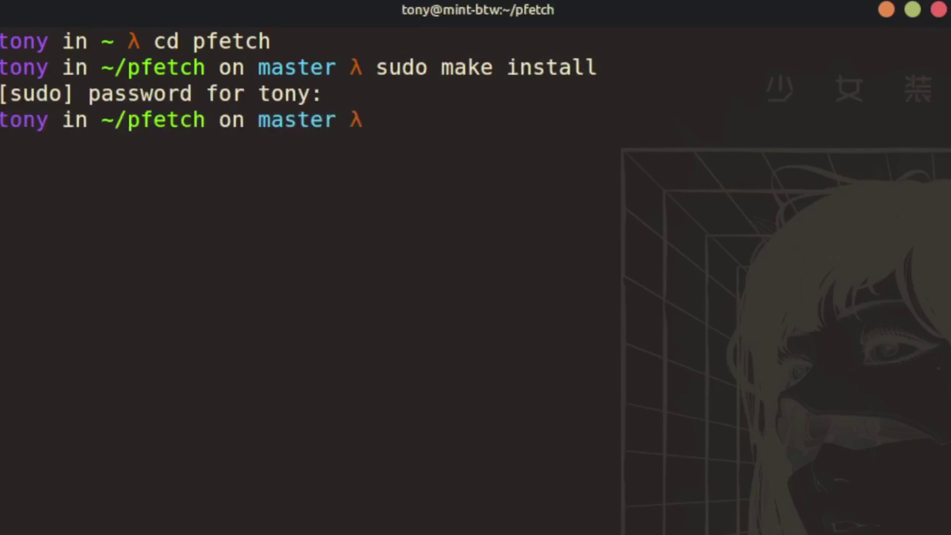
{"action": "key", "text": "ctrl+l"}
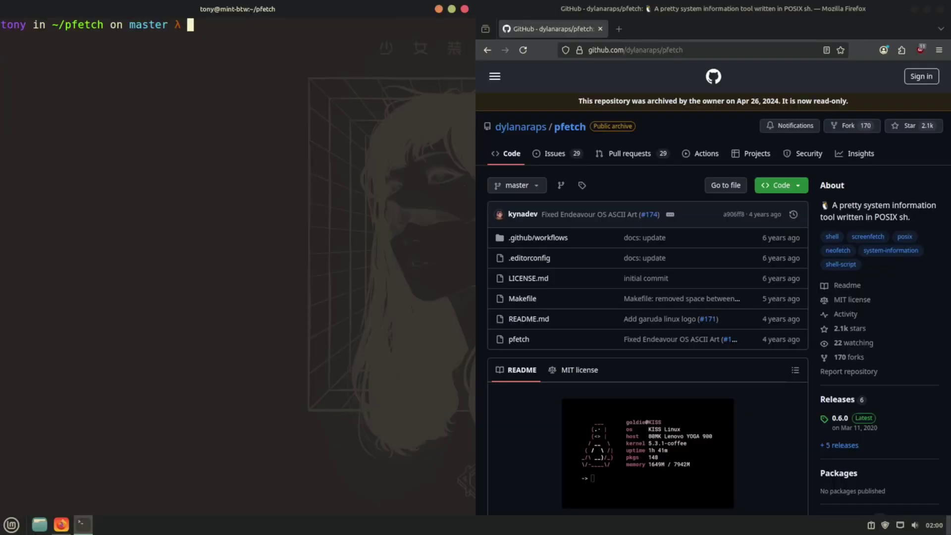
Using vim, append a 'pfetch' line to the end of ~/.zshrc and save.
{"action": "type", "text": "cd"}
{"action": "key", "text": "Return"}
{"action": "type", "text": "vim .zshrc"}
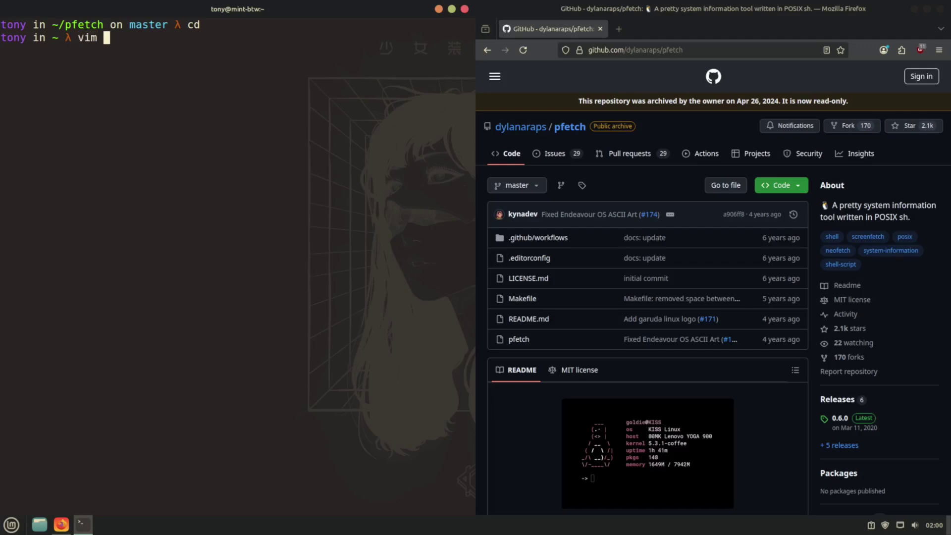
{"action": "key", "text": "Return"}
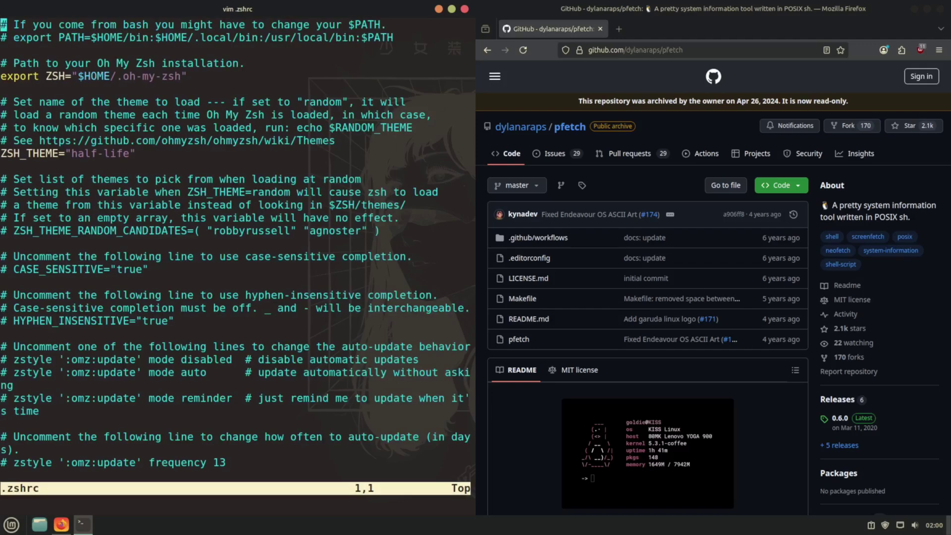
{"action": "key", "text": "shift+g"}
{"action": "key", "text": "o"}
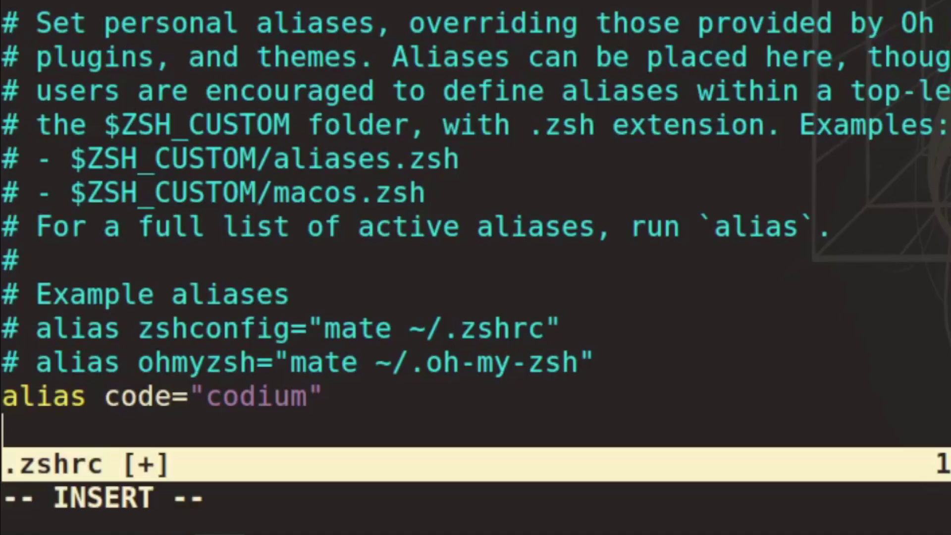
{"action": "type", "text": "pfetch"}
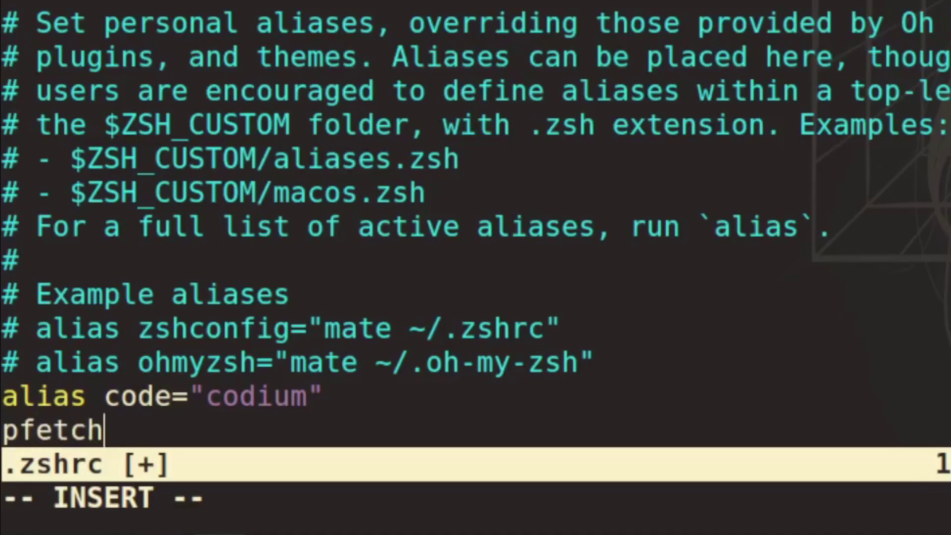
{"action": "key", "text": "Escape"}
{"action": "type", "text": ":wq"}
{"action": "key", "text": "Return"}
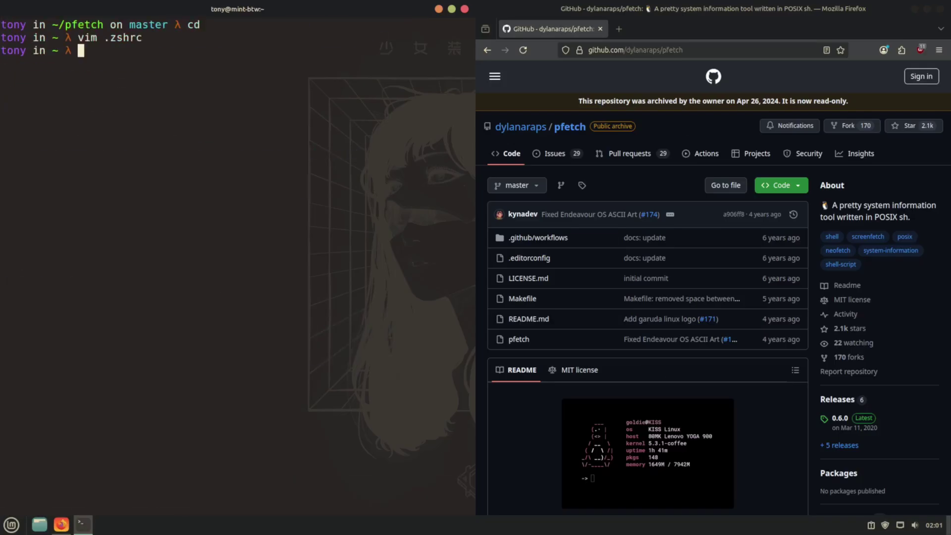
Close the terminal and Firefox, then open a new terminal that runs pfetch at startup.
{"action": "type", "text": "clear"}
{"action": "key", "text": "Return"}
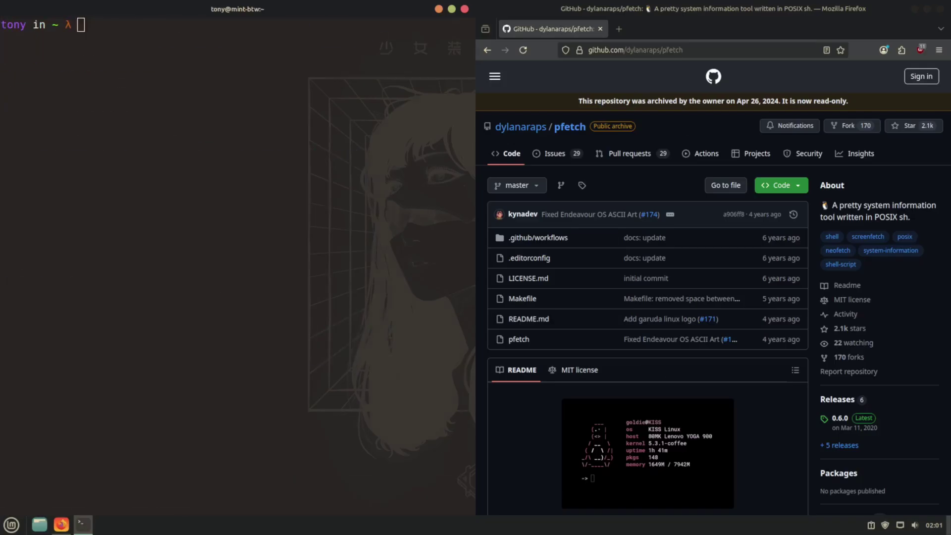
{"action": "key", "text": "alt+F4"}
{"action": "key", "text": "alt+F4"}
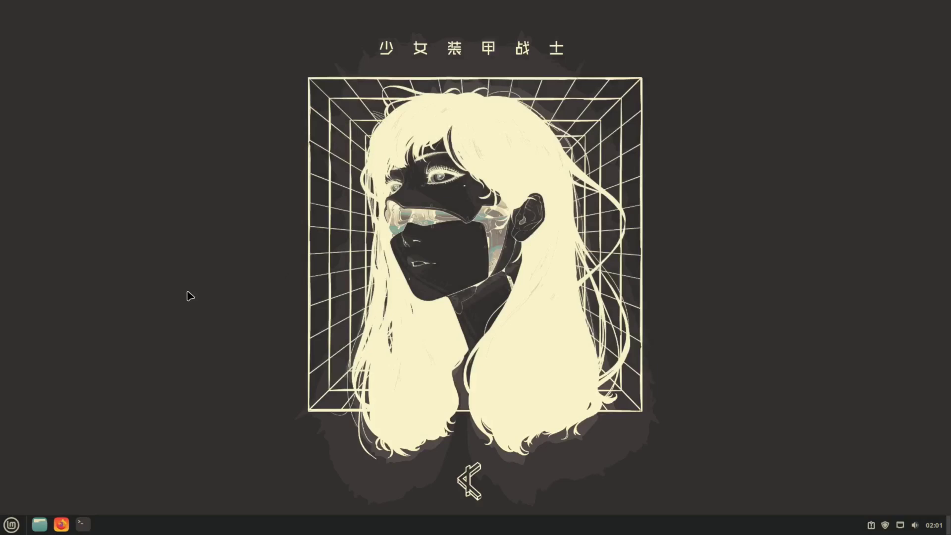
{"action": "key", "text": "ctrl+alt+t"}
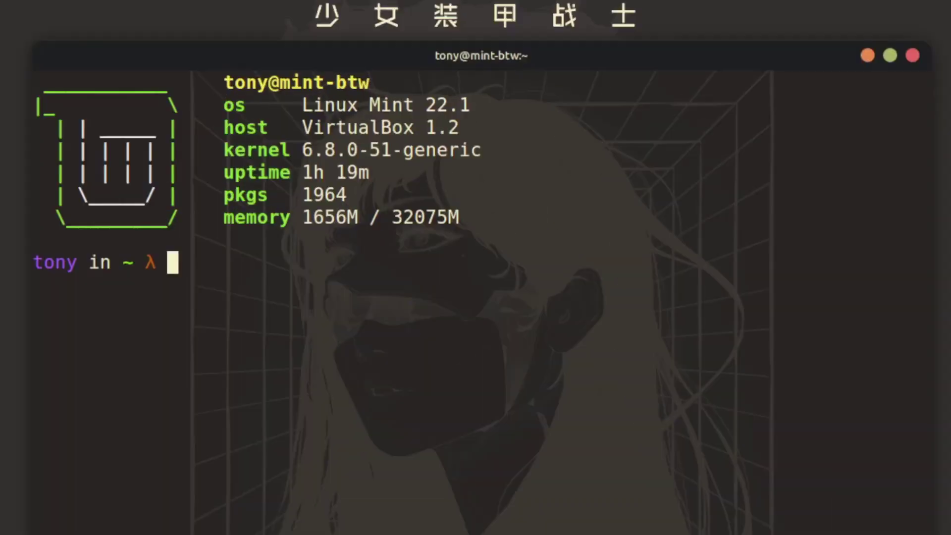